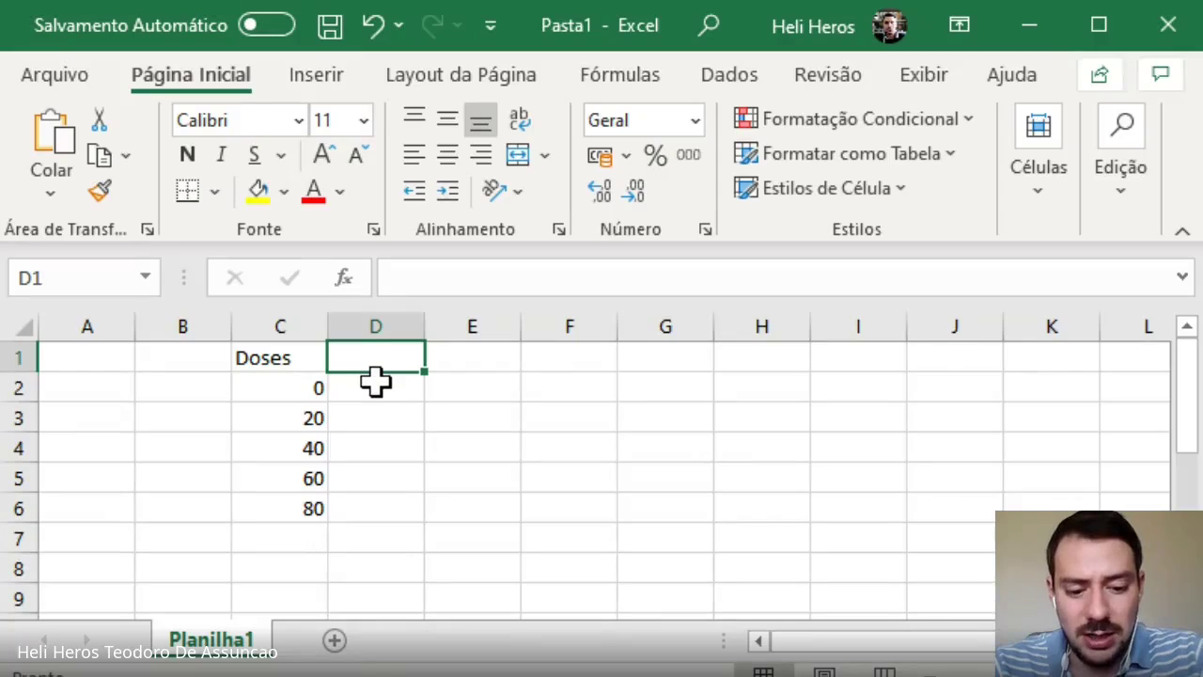
# - Head column D with NF and enter 60,8 and 70,8 beside doses 0 and 20
pyautogui.write('F')
pyautogui.press('Return')
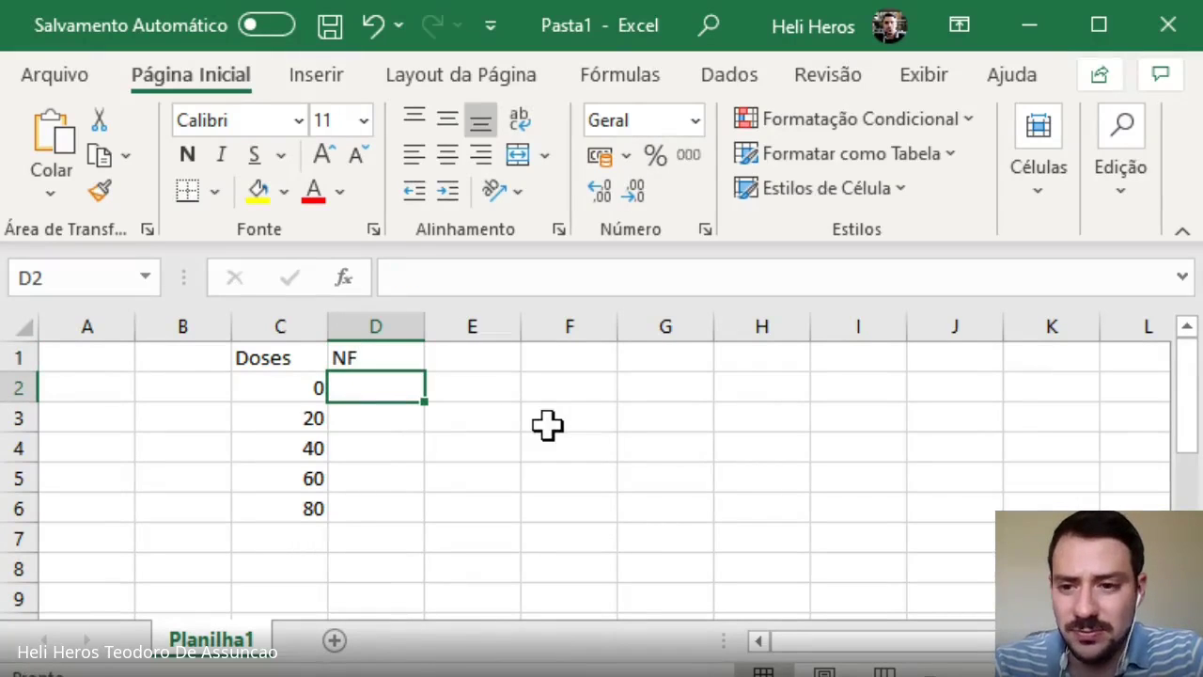
pyautogui.hotkey('alt', 'Tab')
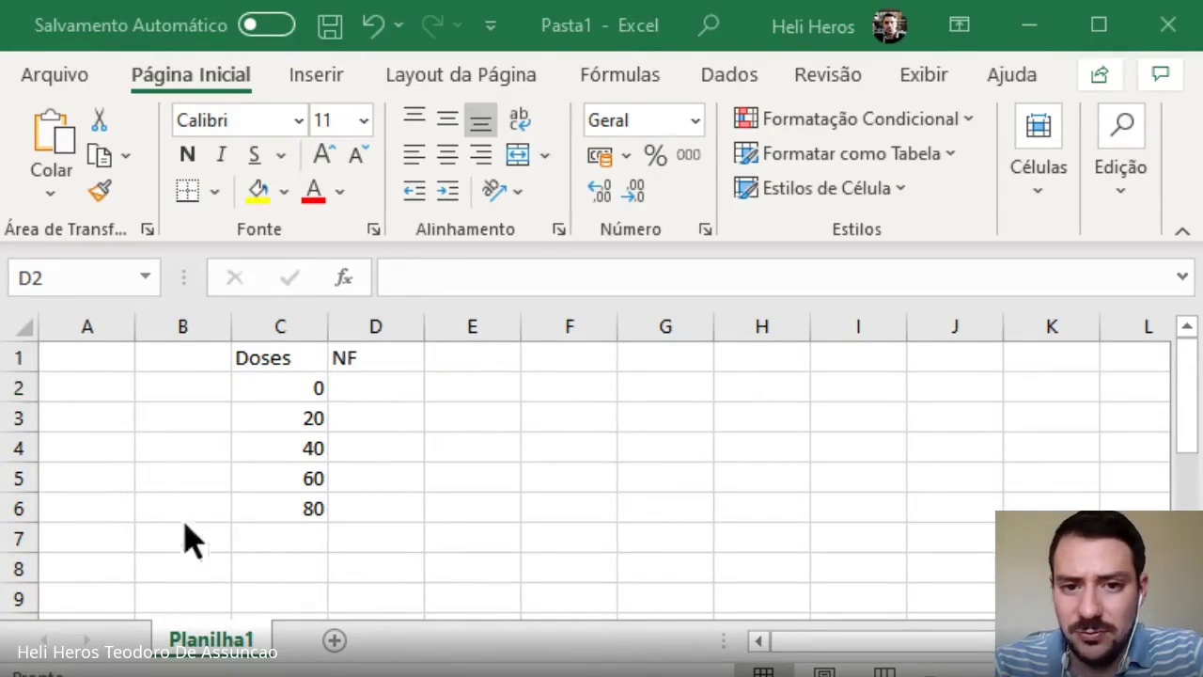
pyautogui.click(117, 465)
pyautogui.write('60,8')
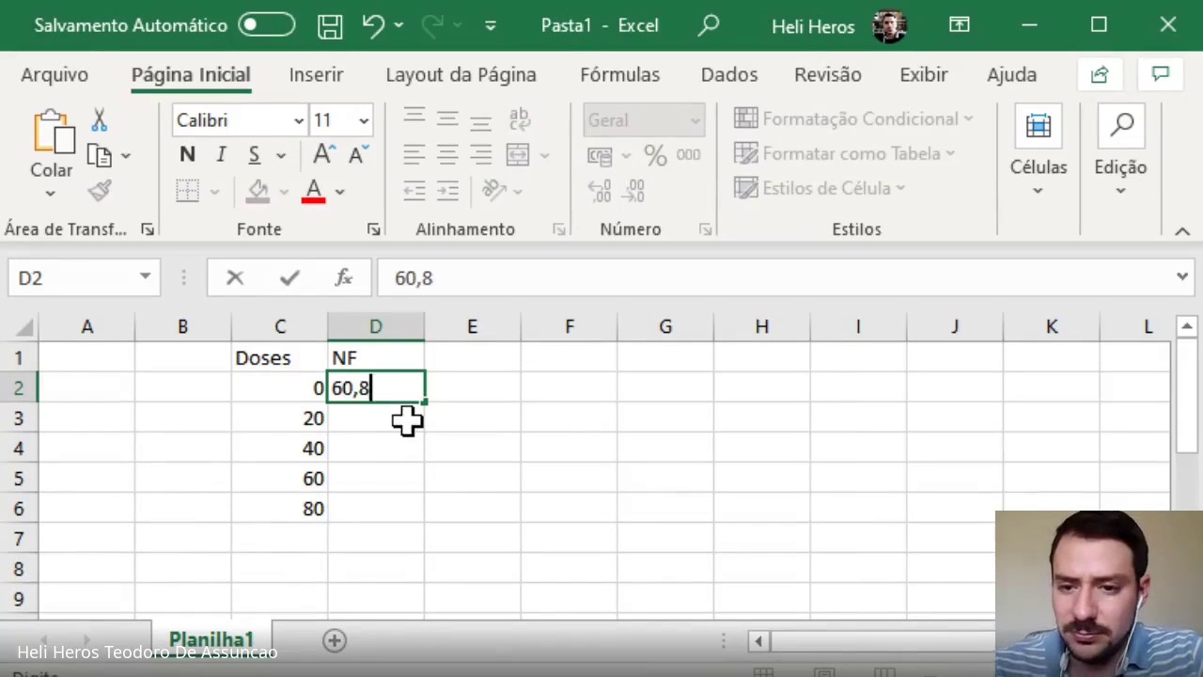
pyautogui.press('Return')
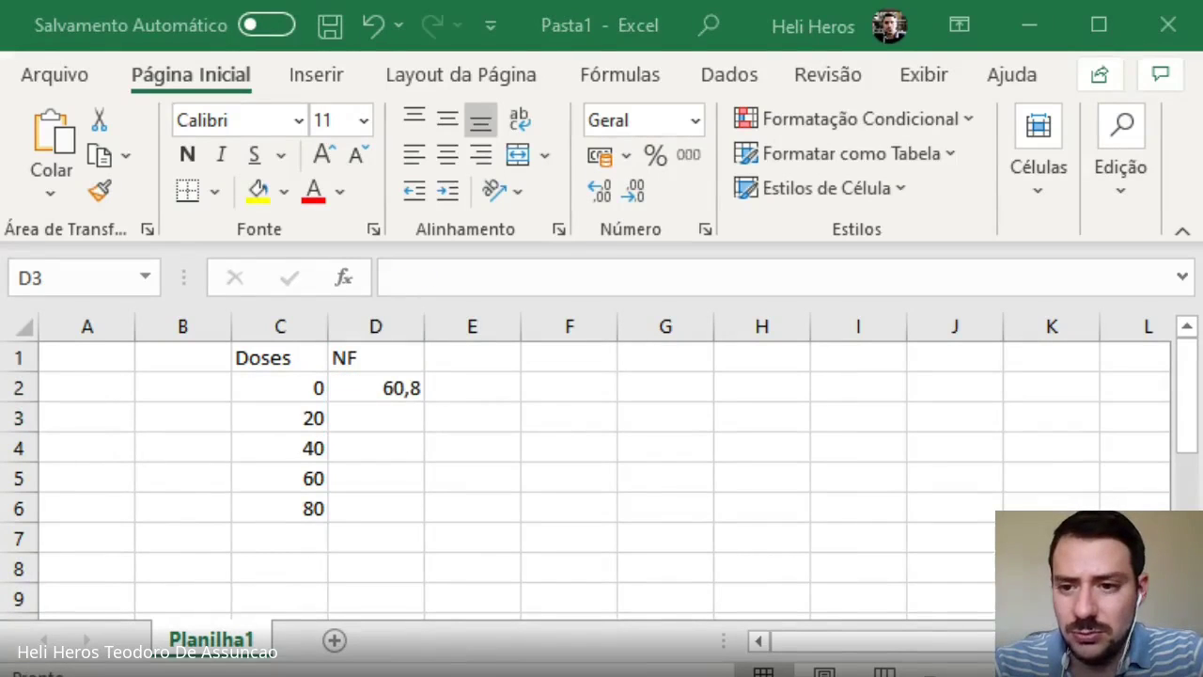
pyautogui.click(392, 448)
pyautogui.write('70,')
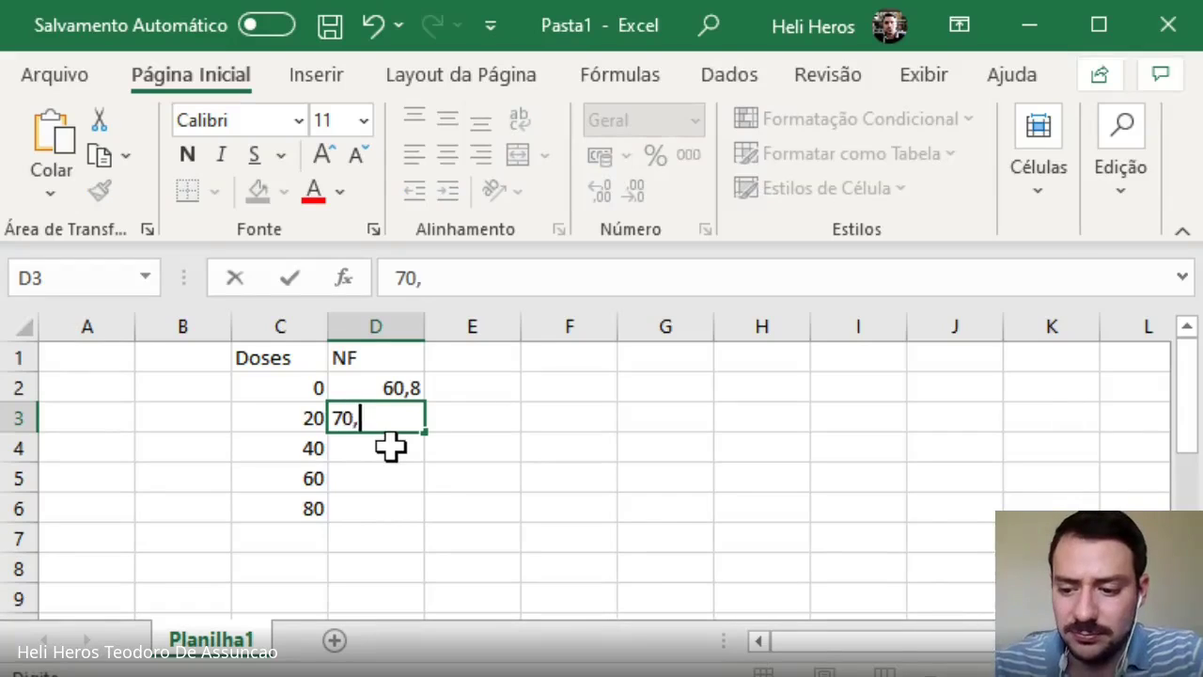
pyautogui.write('8')
pyautogui.press('Return')
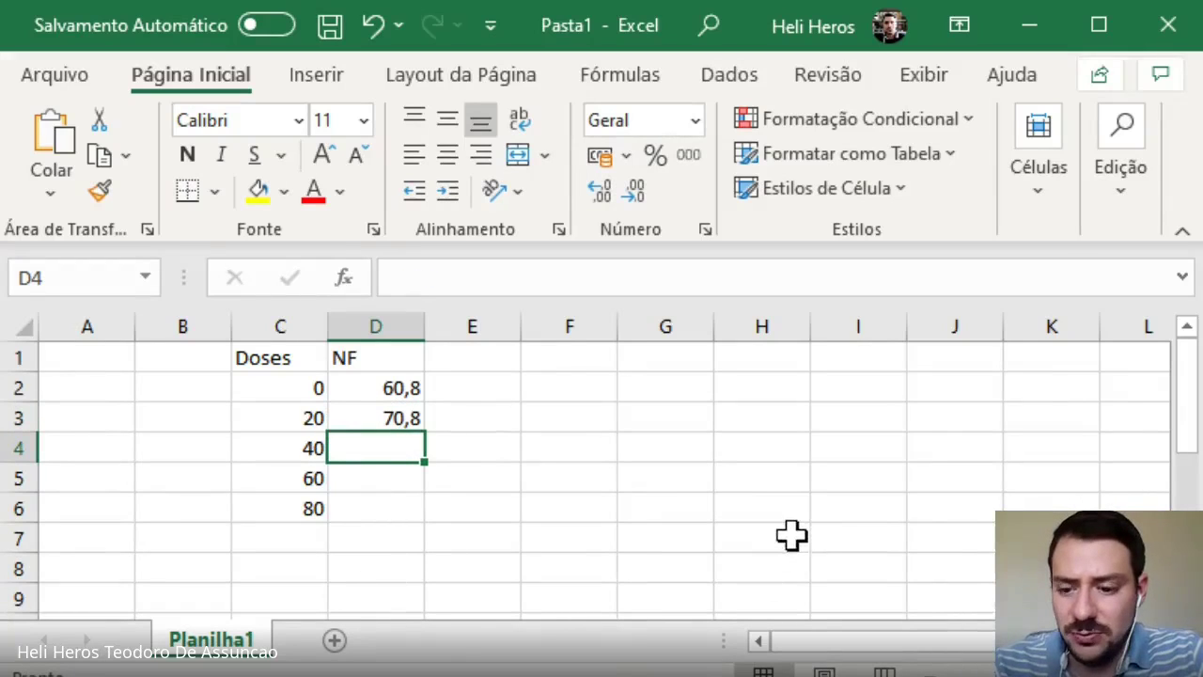
# - Enter 76,7 in D4 as the NF value for dose 40
pyautogui.write('76,8')
pyautogui.press('Return')
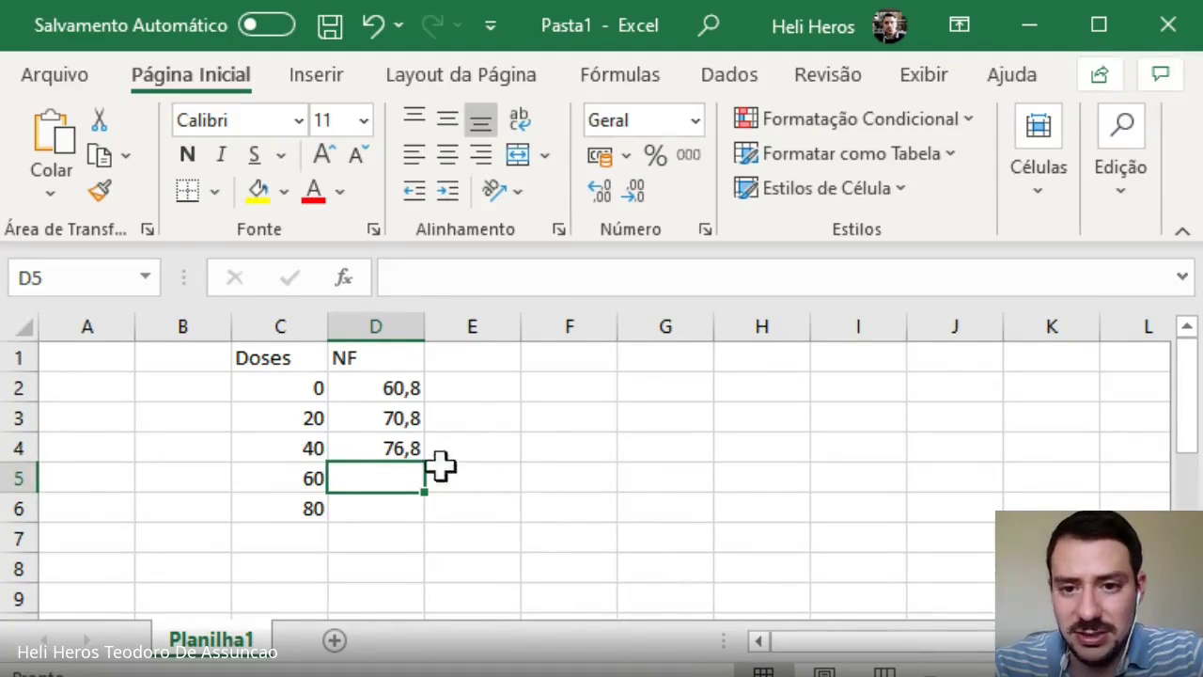
pyautogui.press('Up')
pyautogui.press('F2')
pyautogui.press('BackSpace')
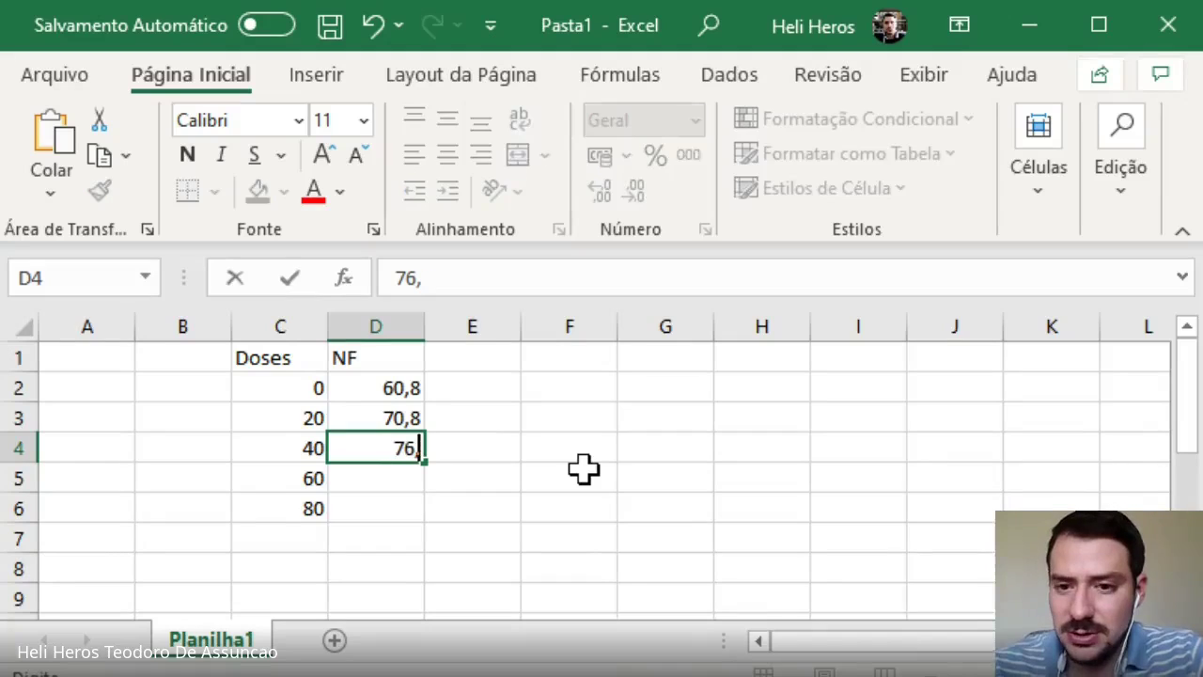
pyautogui.write('7')
pyautogui.press('Return')
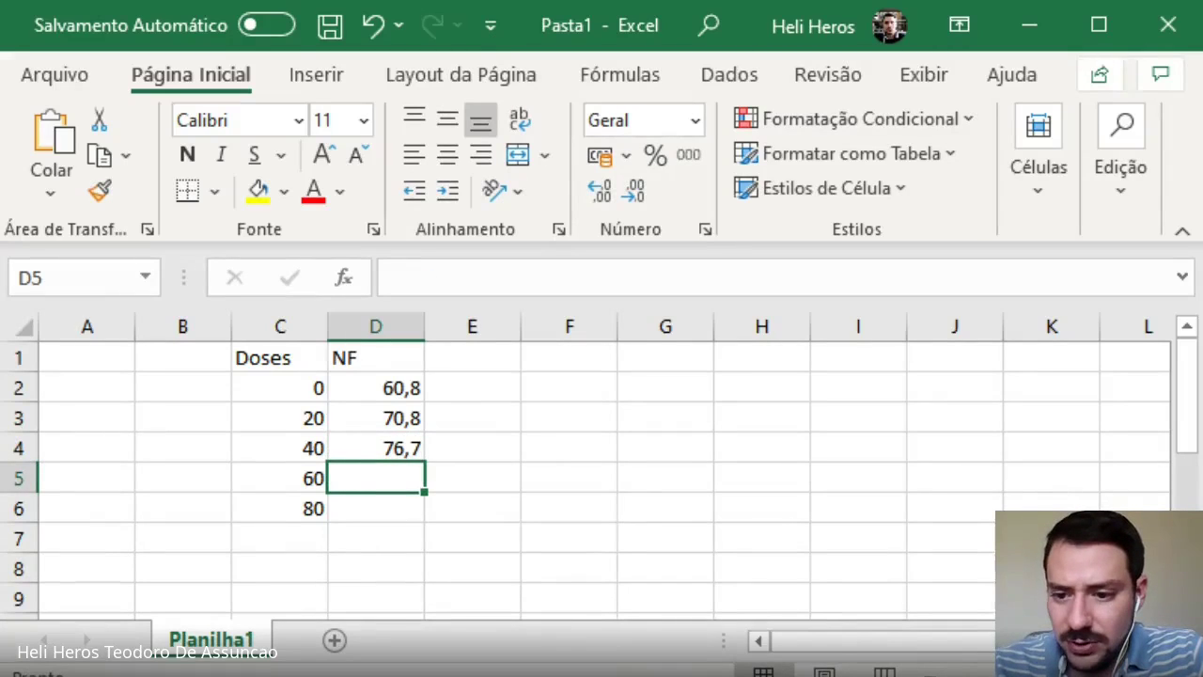
# - Enter the NF values 91,9 in D5 and 102,6 in D6 for doses 60 and 80
pyautogui.write('7')
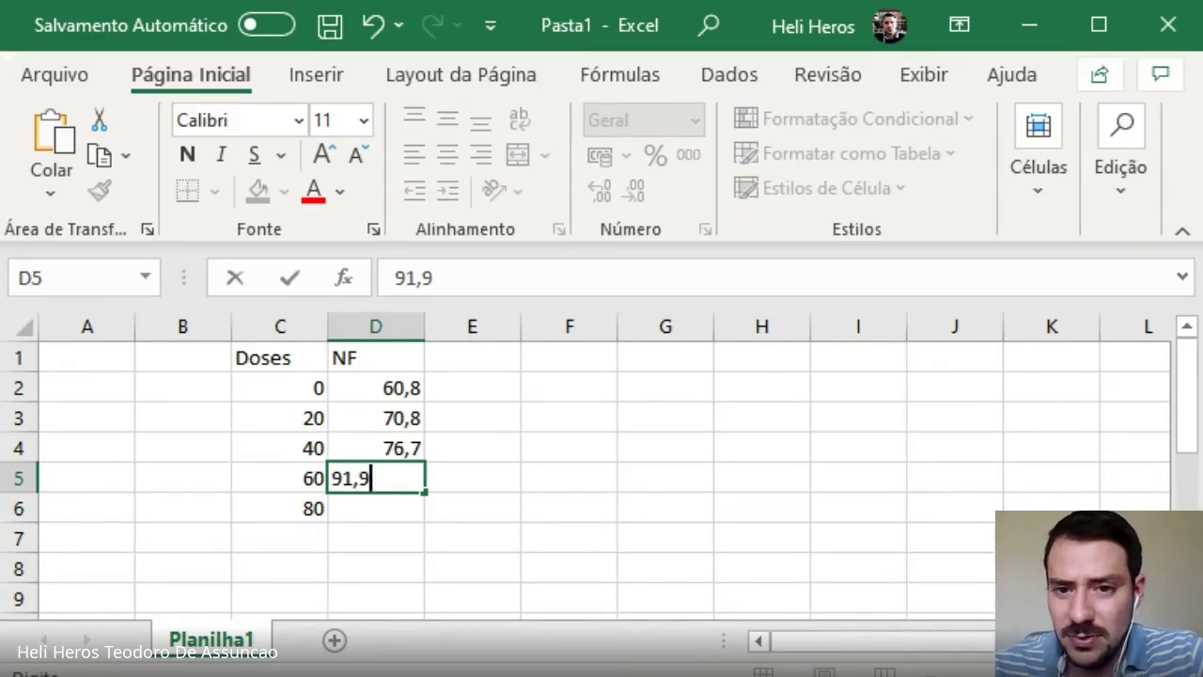
pyautogui.press('Return')
pyautogui.write('102,6')
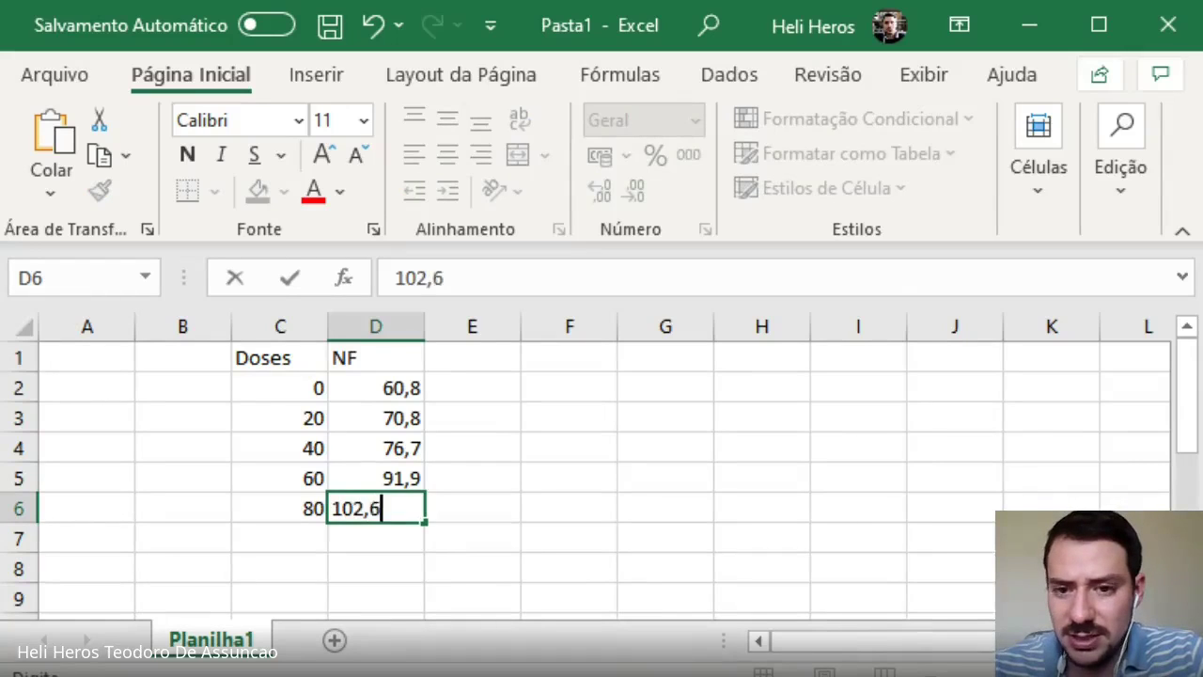
pyautogui.press('Return')
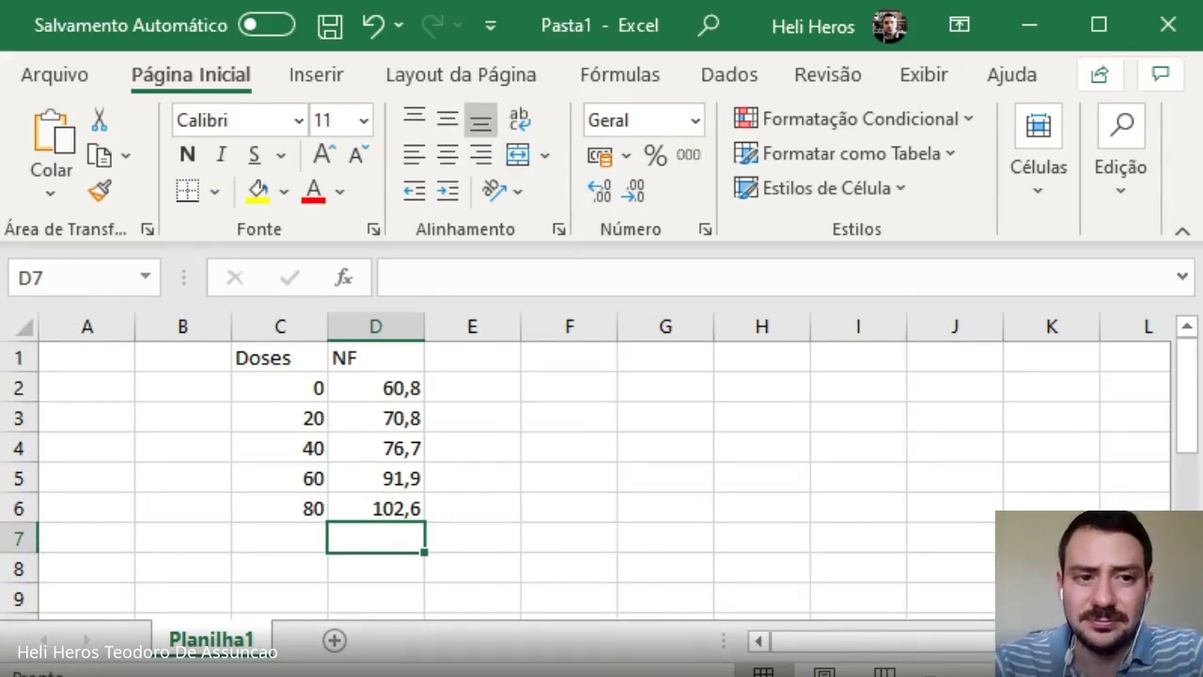
pyautogui.click(432, 478)
pyautogui.click(376, 509)
pyautogui.moveTo(276, 360); pyautogui.dragTo(382, 509)
pyautogui.click(344, 419)
pyautogui.moveTo(272, 350); pyautogui.dragTo(382, 508)
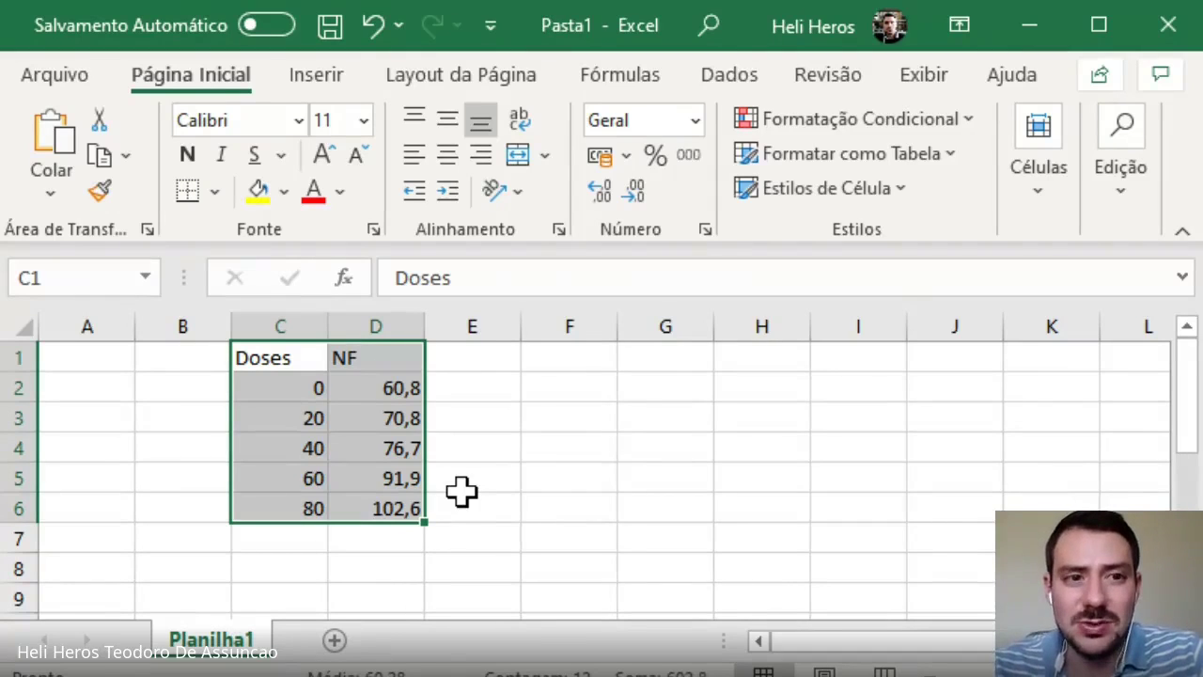
pyautogui.click(461, 491)
pyautogui.click(258, 357)
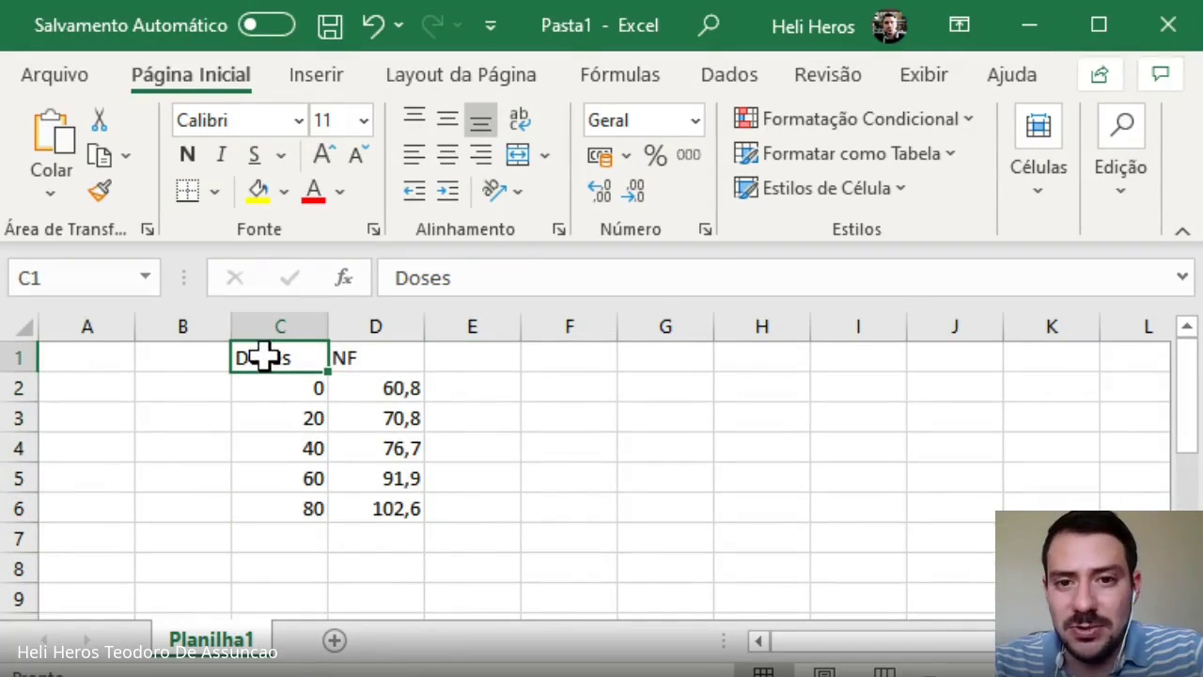
pyautogui.click(340, 358)
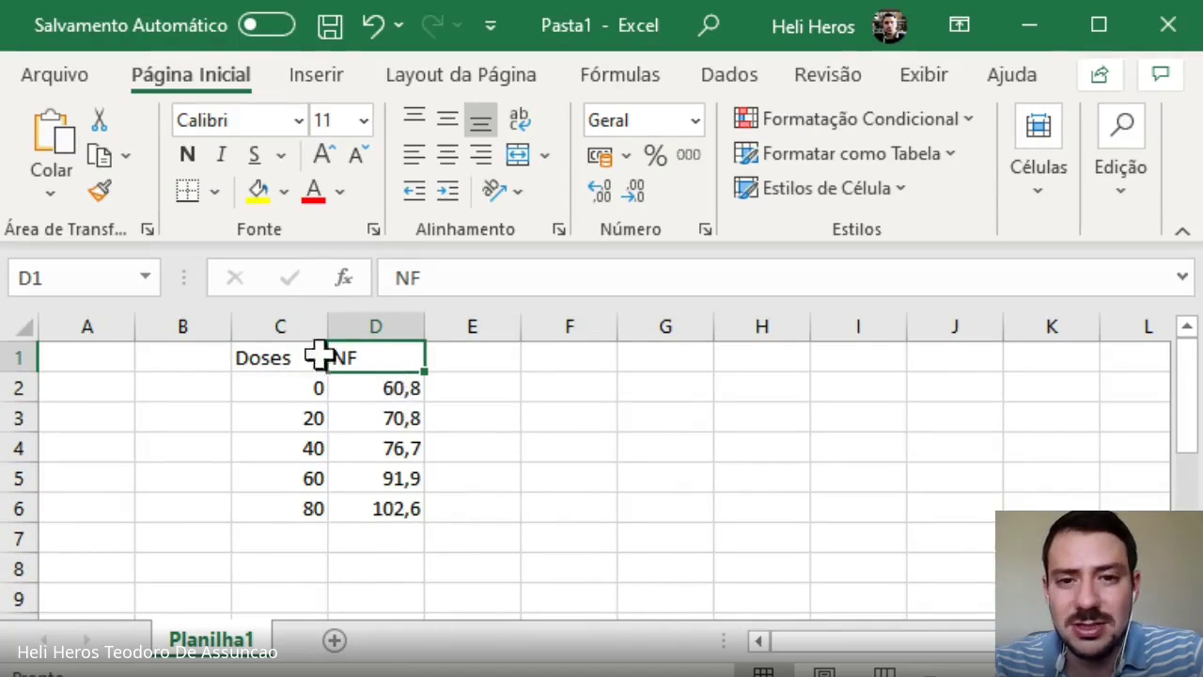
# - Insert a markers-only scatter chart from C1:D6 and shrink it to span roughly columns E to H
pyautogui.moveTo(258, 355); pyautogui.dragTo(373, 505)
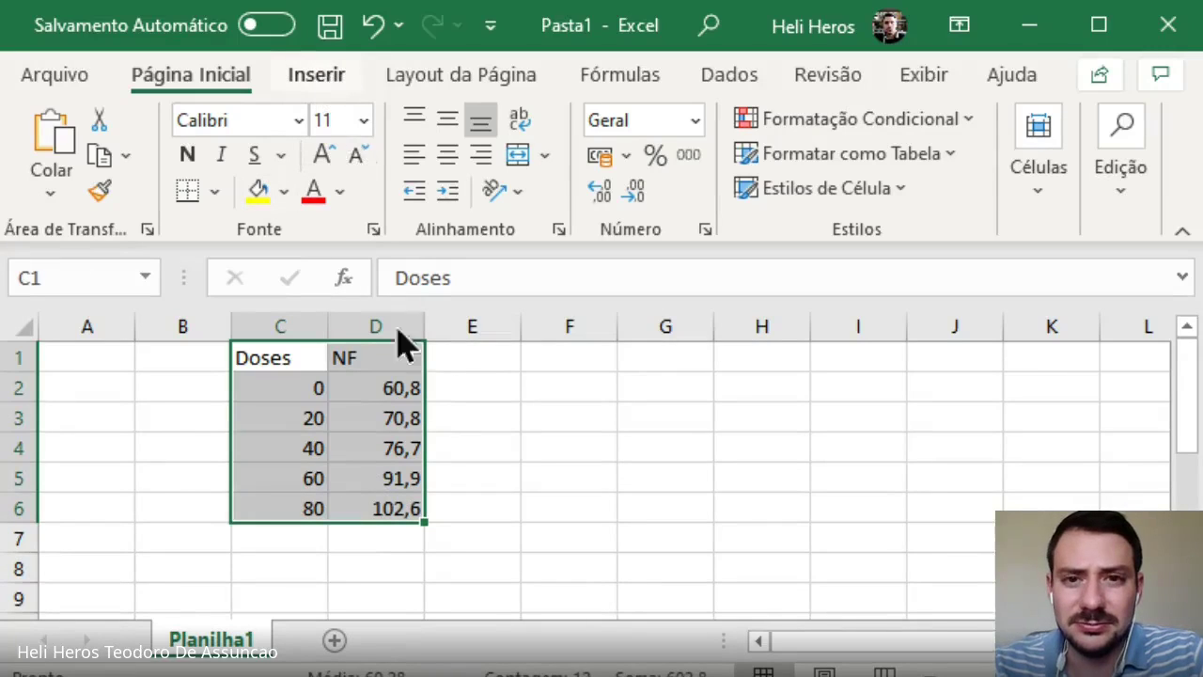
pyautogui.click(319, 80)
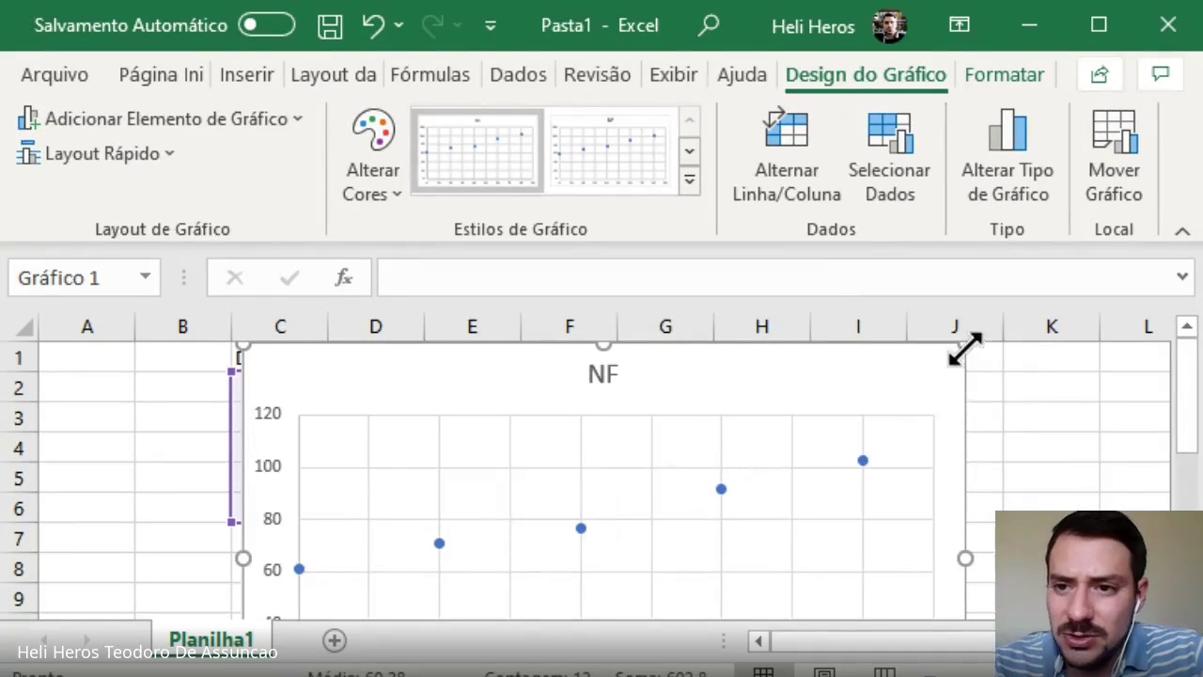
pyautogui.moveTo(870, 435); pyautogui.dragTo(823, 360)
# - Delete the NF title from the scatter chart
pyautogui.click(613, 400)
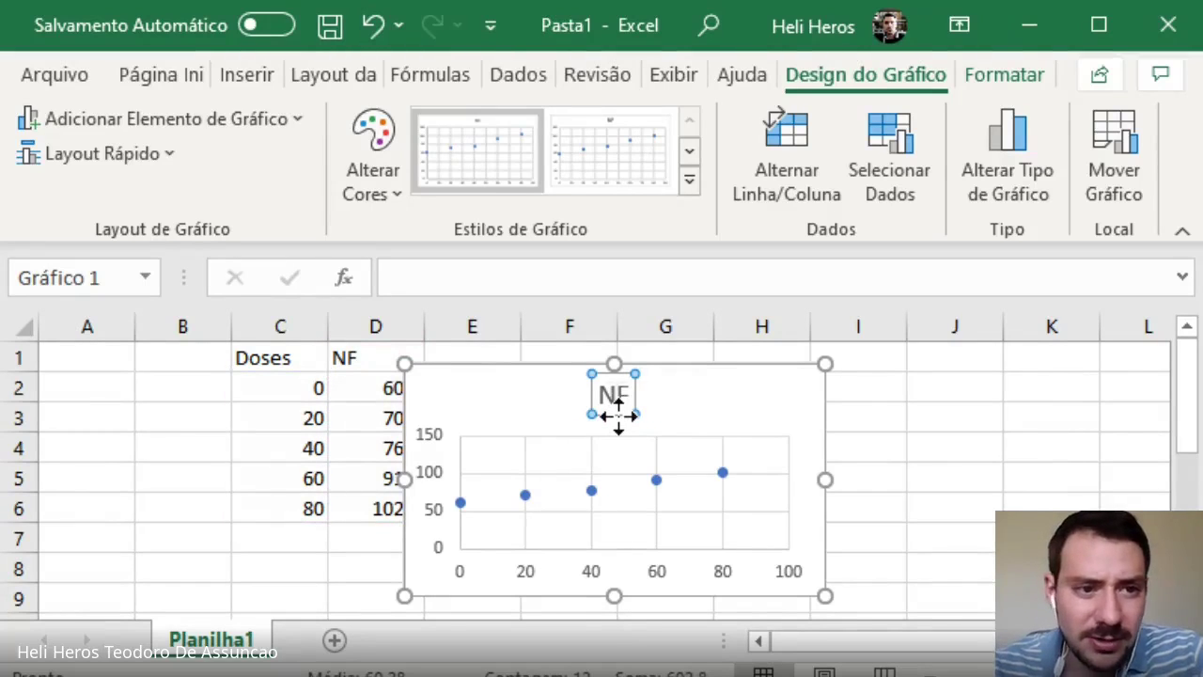
pyautogui.click(612, 413)
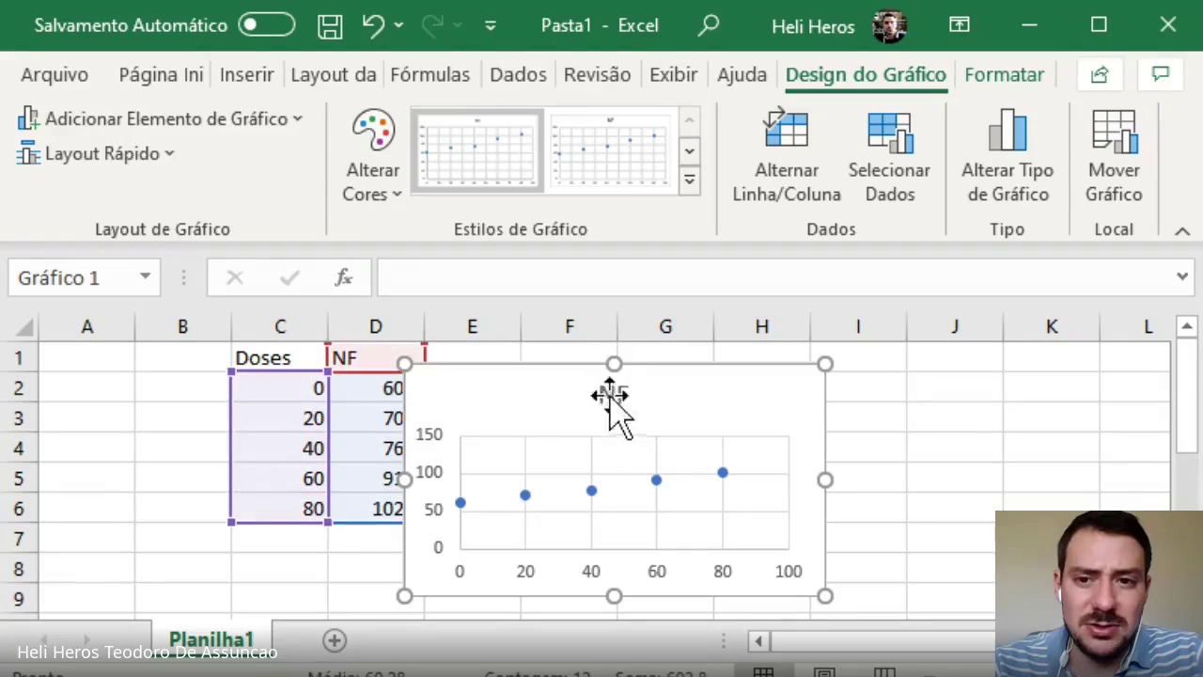
pyautogui.press('Delete')
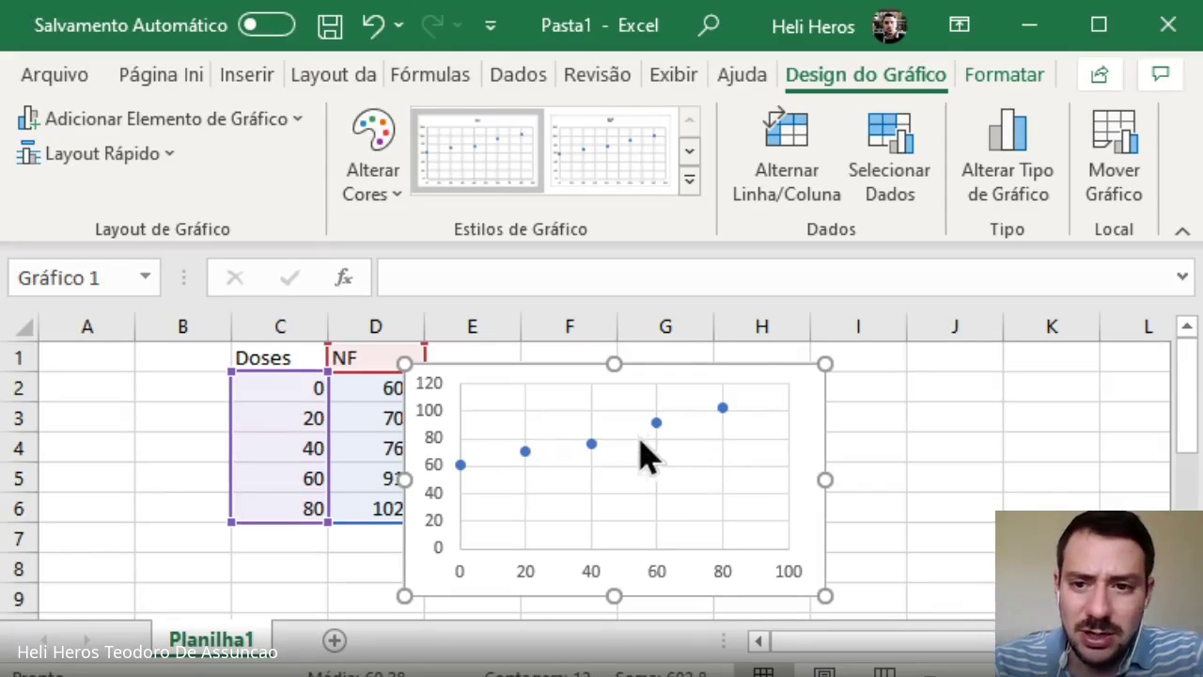
# - Add a linear trendline to the NF data points in the scatter chart
pyautogui.click(651, 421)
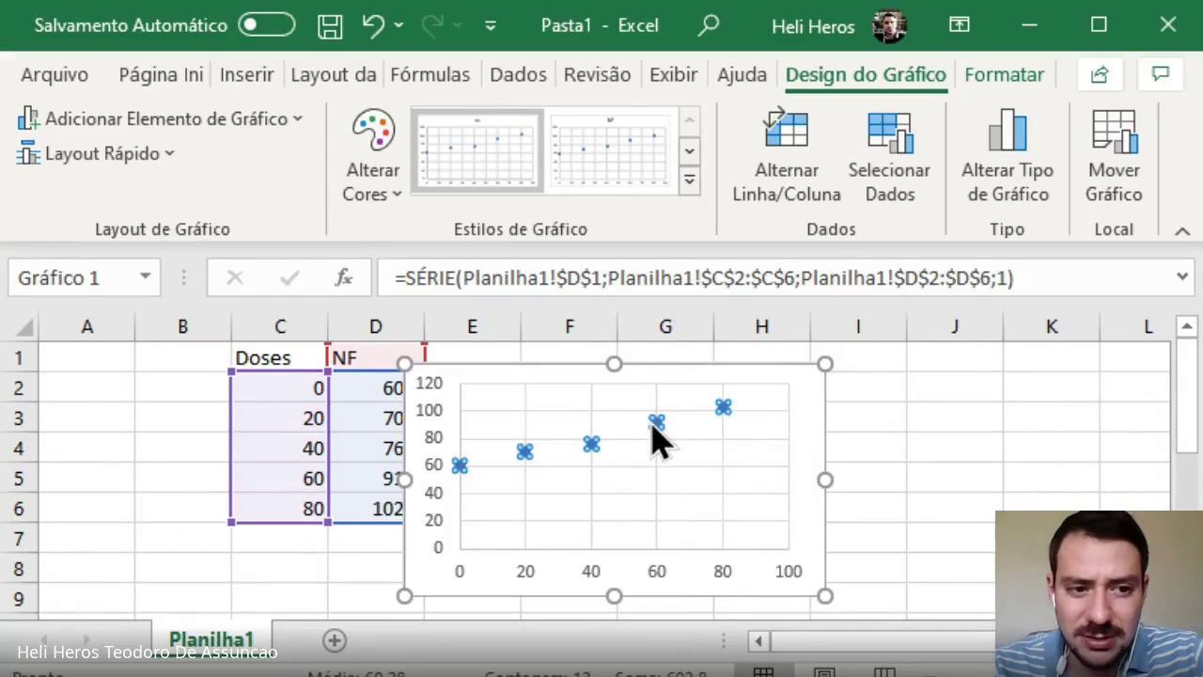
pyautogui.click(725, 577)
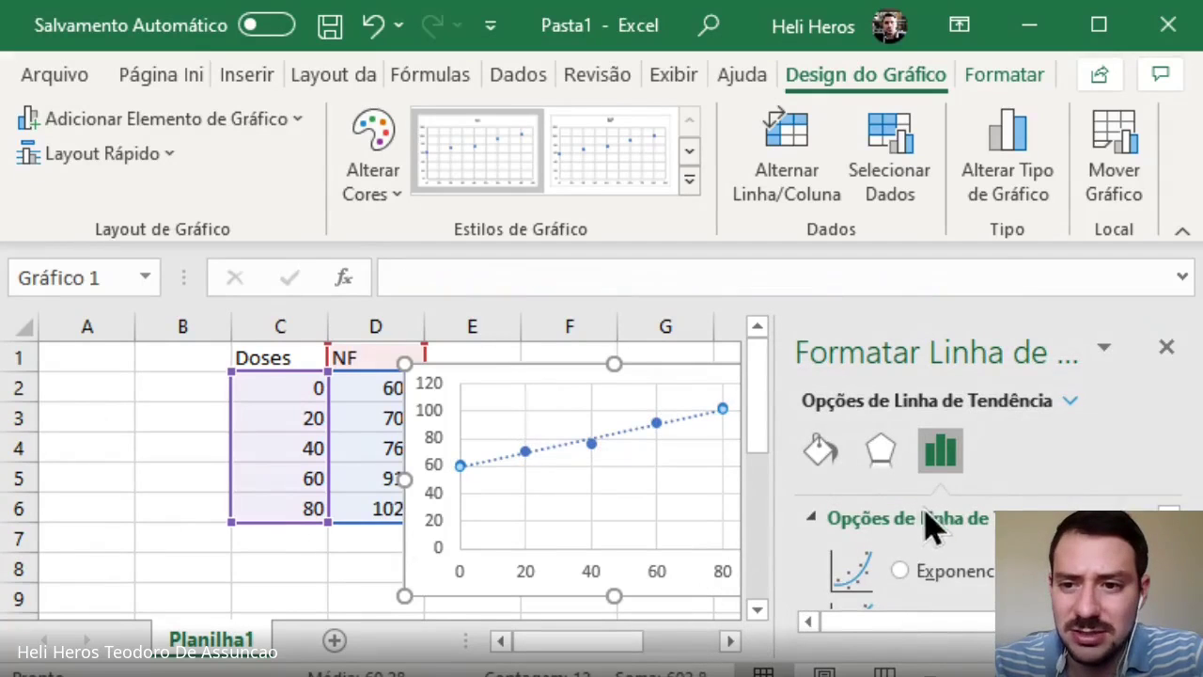
pyautogui.scroll(-5, 888, 564)
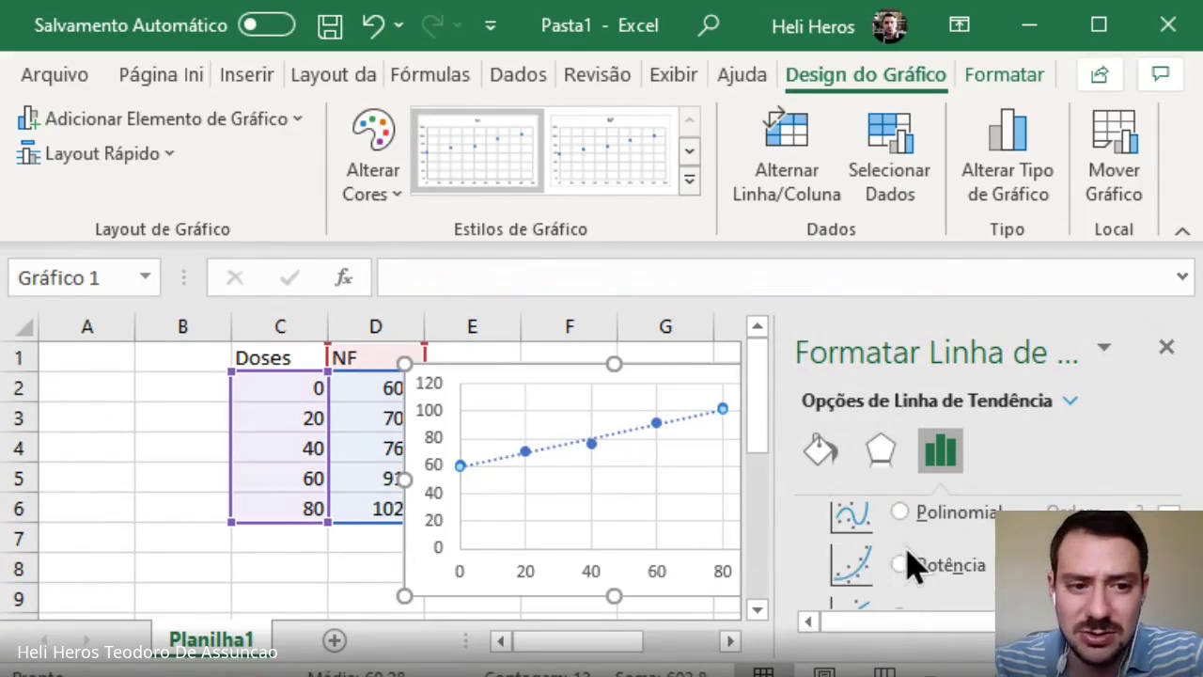
pyautogui.scroll(-2, 907, 587)
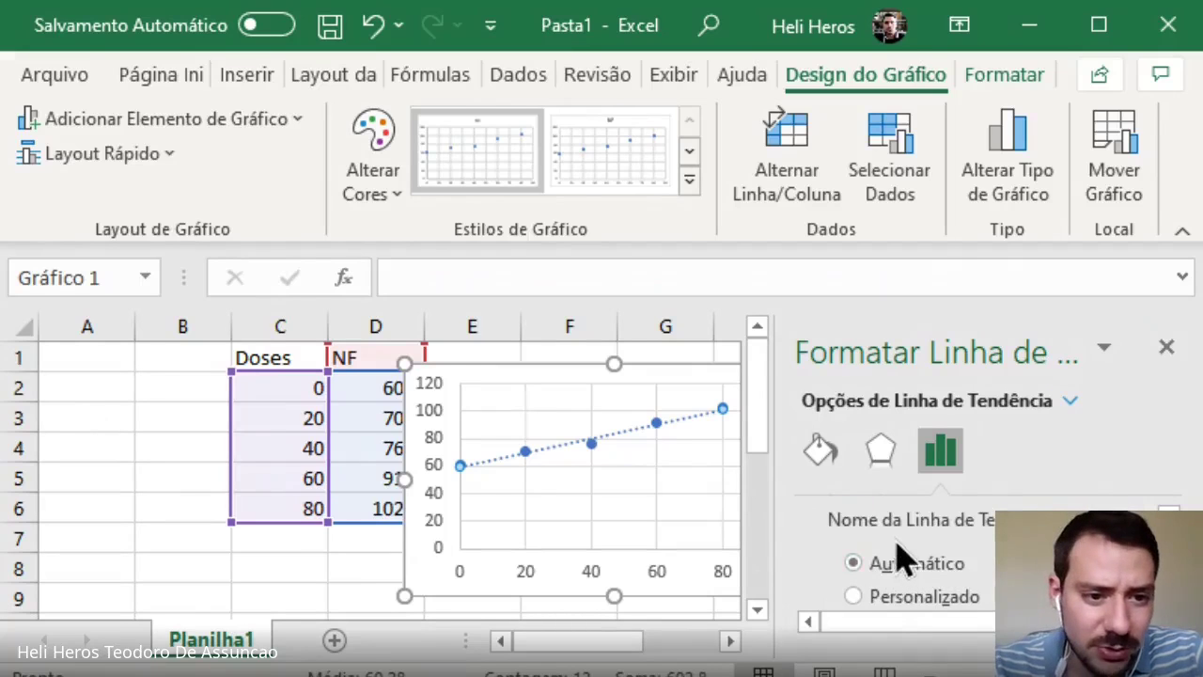
pyautogui.scroll(1, 904, 558)
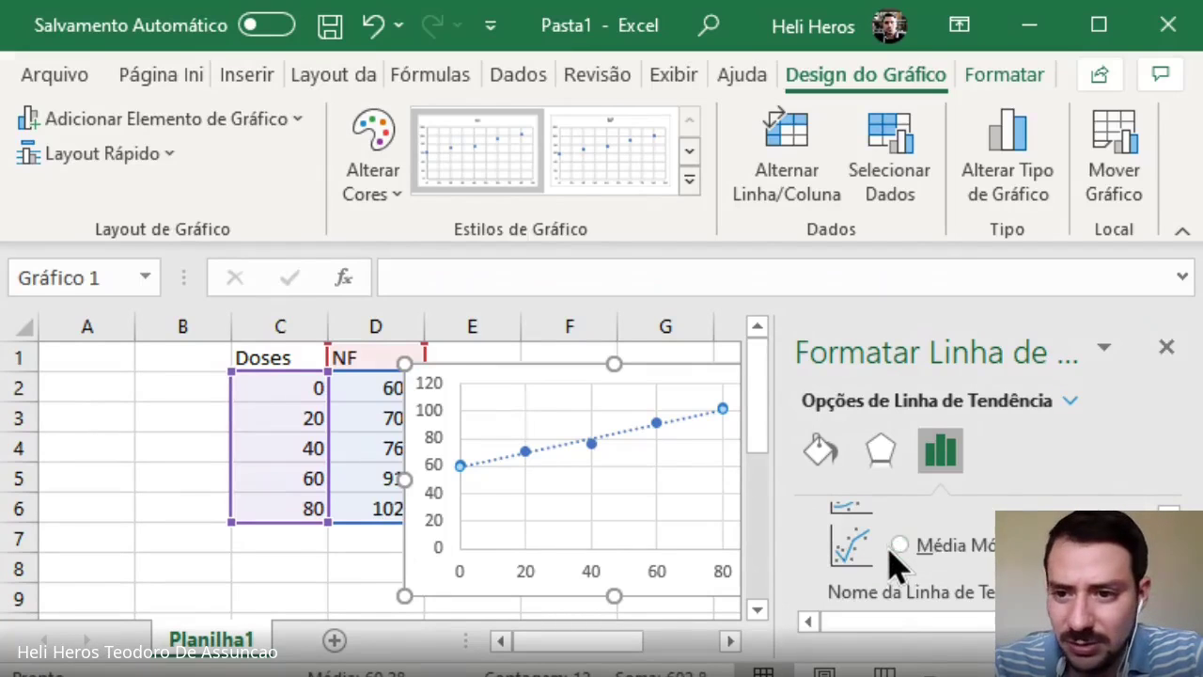
pyautogui.scroll(5, 902, 564)
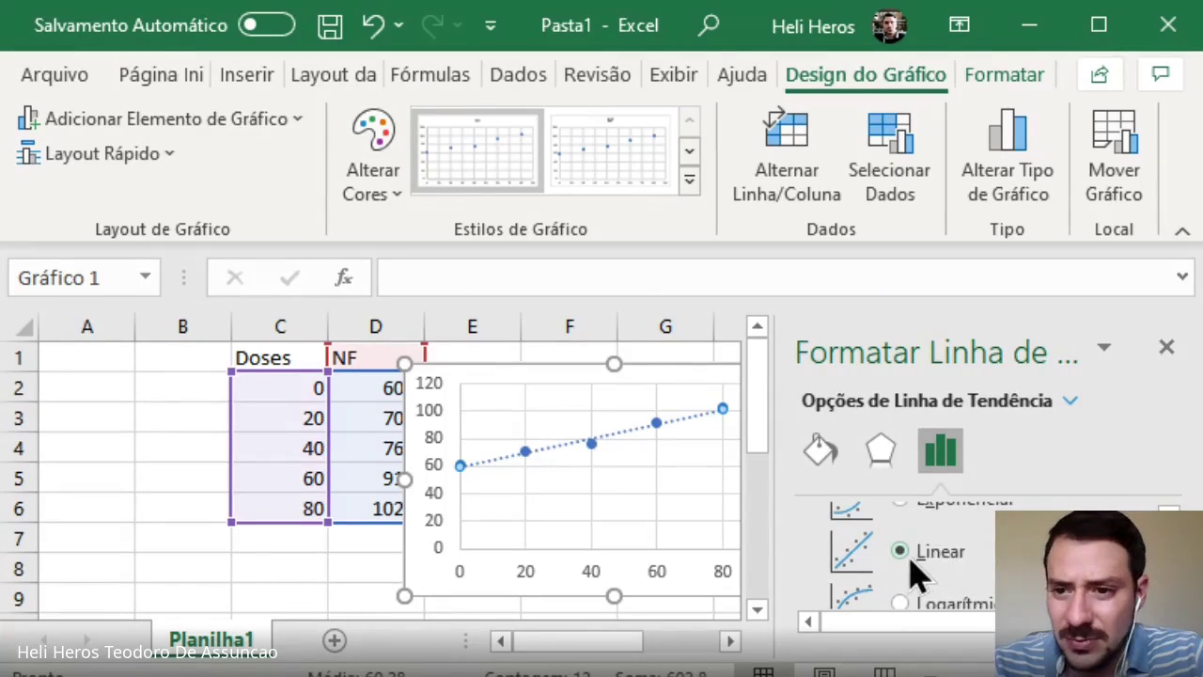
# - Display the trendline's equation and R-squared value on the chart and close the trendline formatting options
pyautogui.scroll(-6, 910, 562)
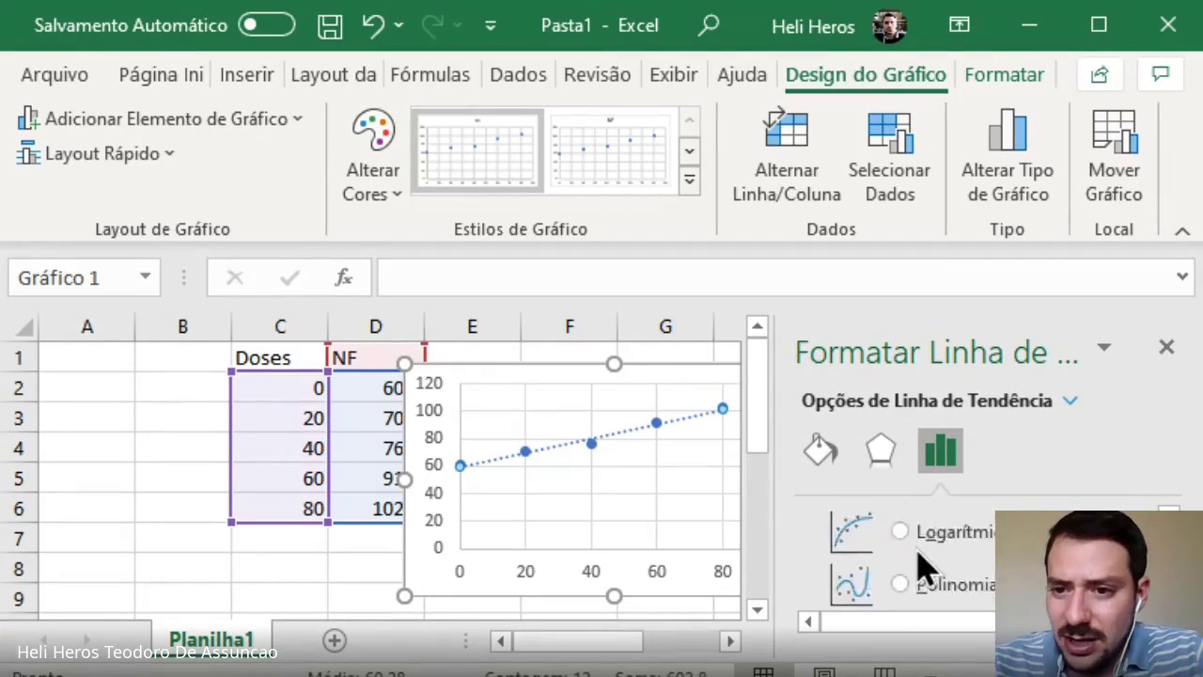
pyautogui.scroll(-4, 972, 563)
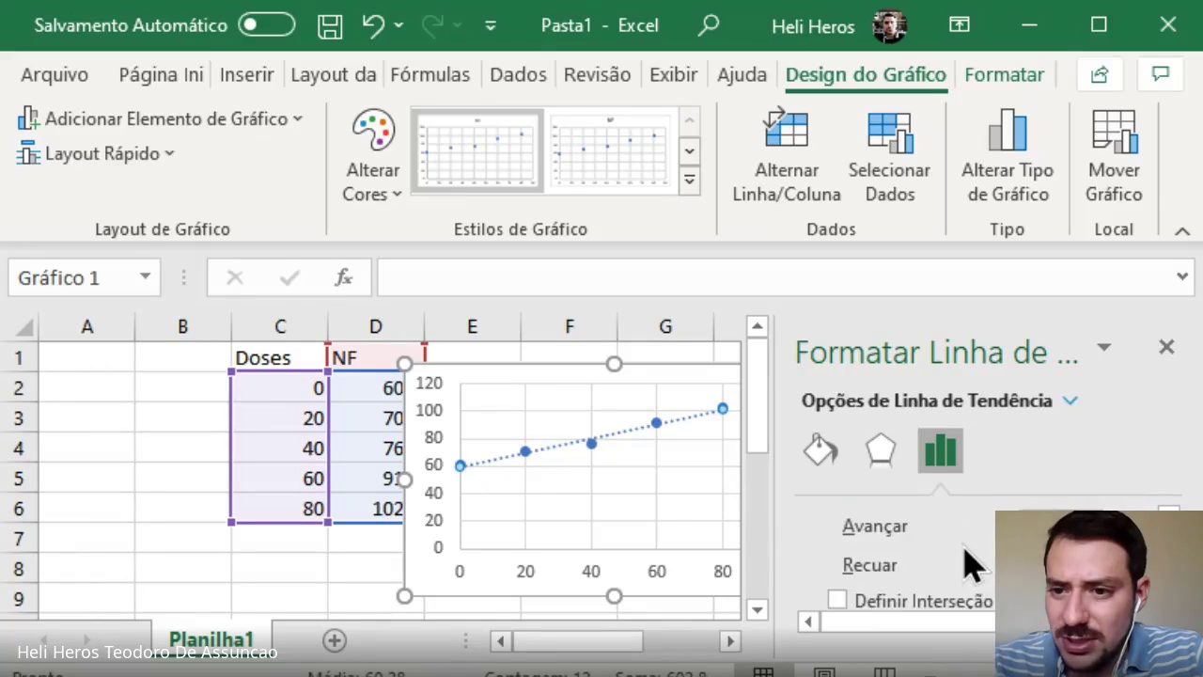
pyautogui.click(836, 569)
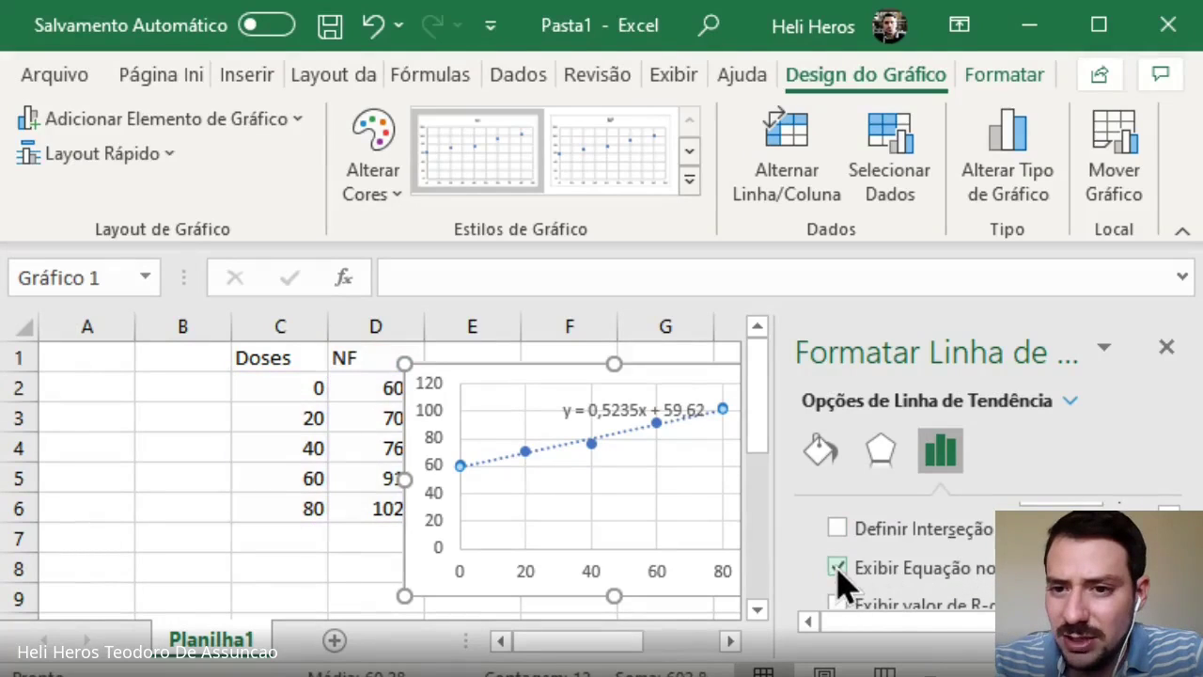
pyautogui.scroll(-1, 886, 580)
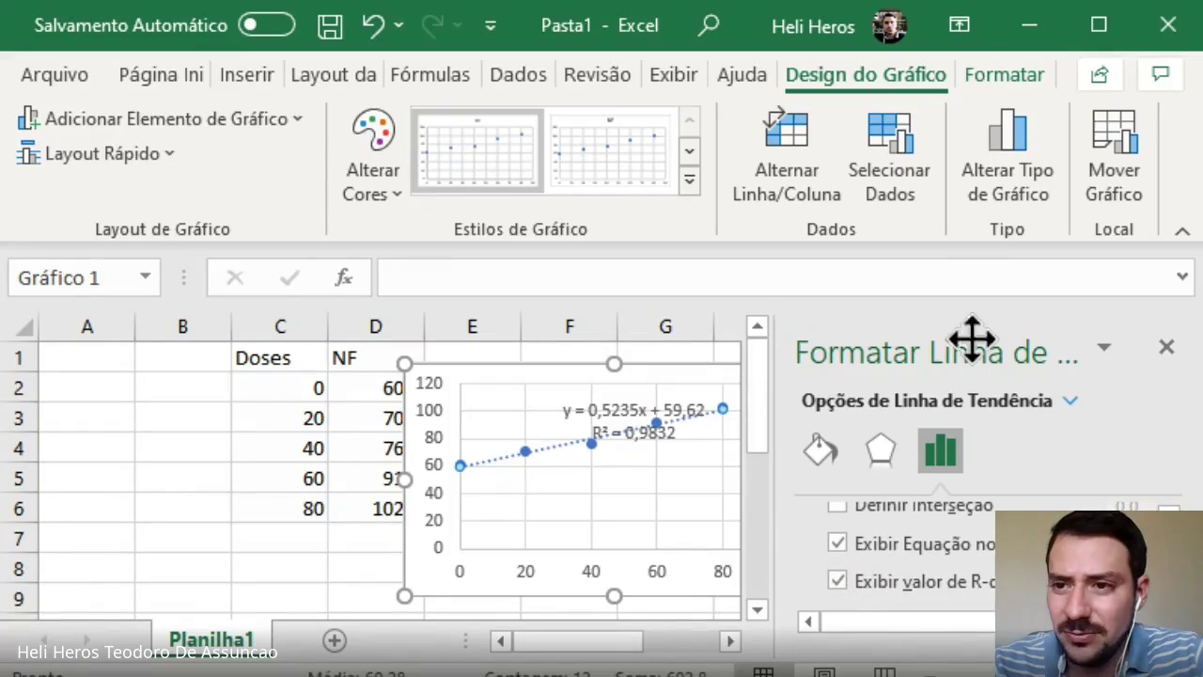
pyautogui.click(1165, 354)
# - Place the equation label below the trendline and shift the chart clear of the values in column D
pyautogui.click(625, 421)
pyautogui.moveTo(636, 448); pyautogui.dragTo(705, 517)
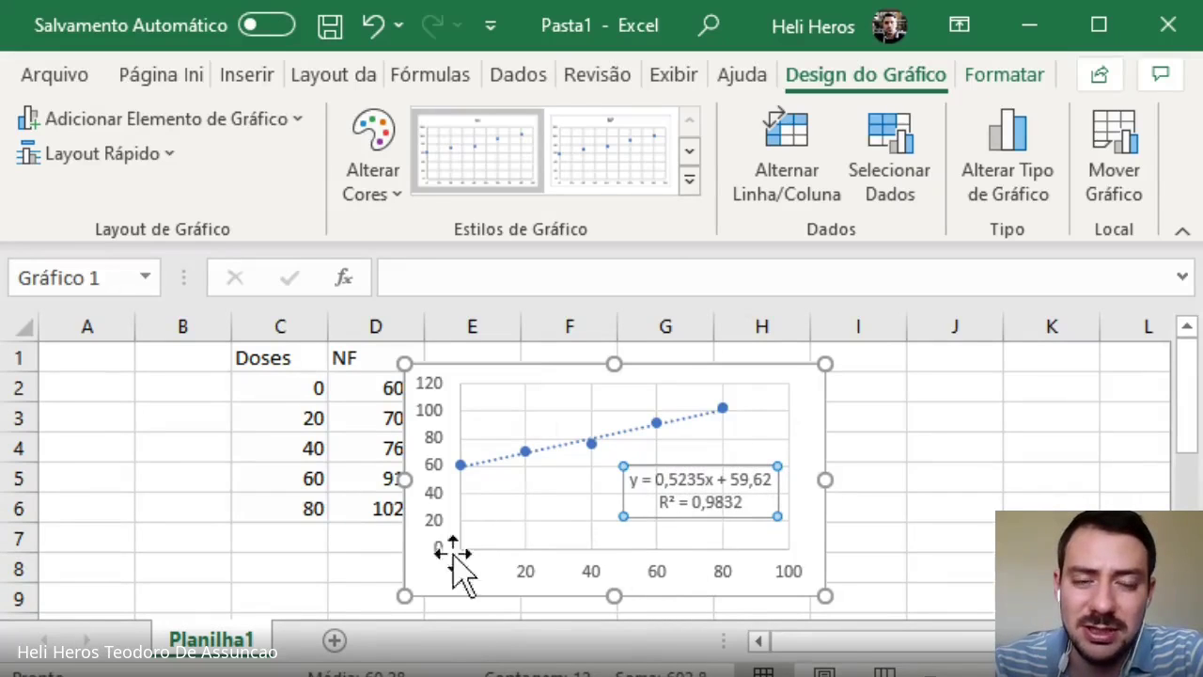
pyautogui.moveTo(819, 411)
pyautogui.mouseDown()
pyautogui.moveTo(980, 403)
pyautogui.moveTo(838, 401)
pyautogui.mouseUp()
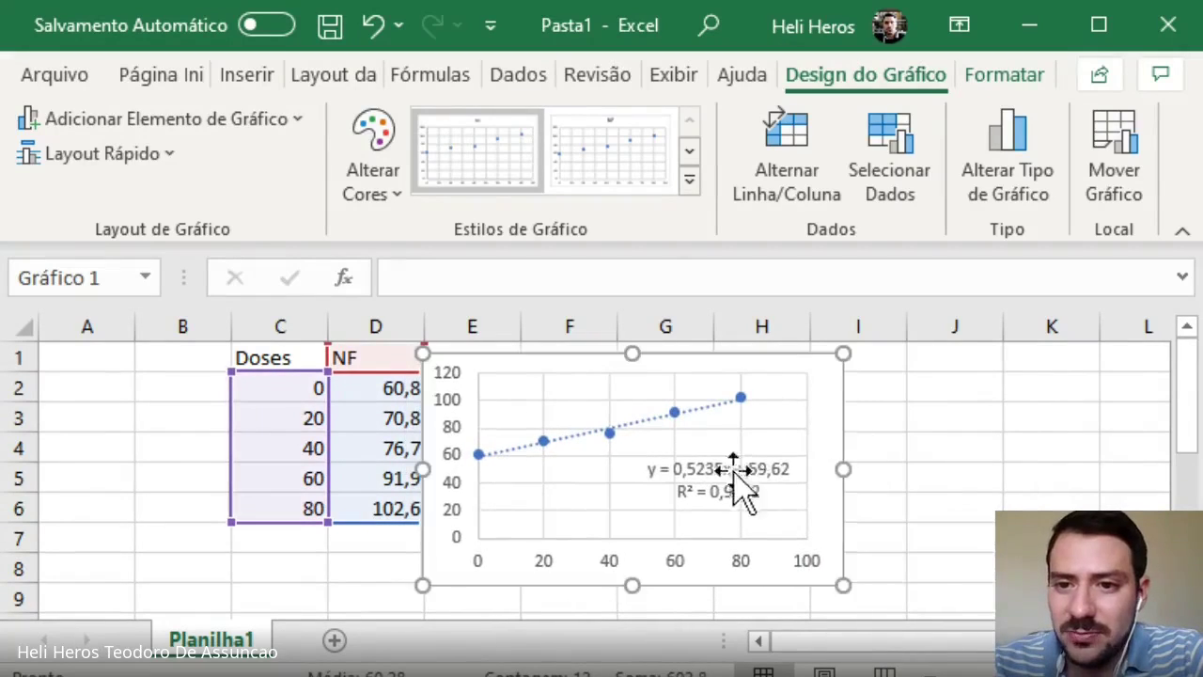
# - Nudge the equation and R² label slightly down and to the left within the plot area
pyautogui.click(616, 431)
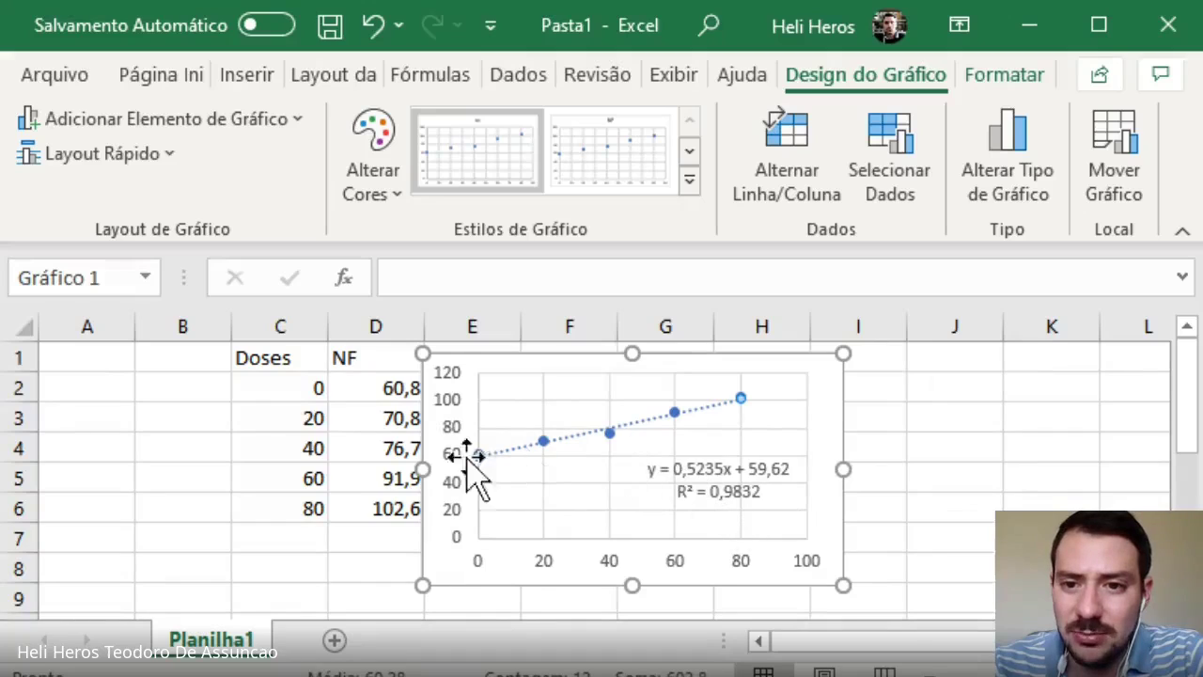
pyautogui.click(683, 493)
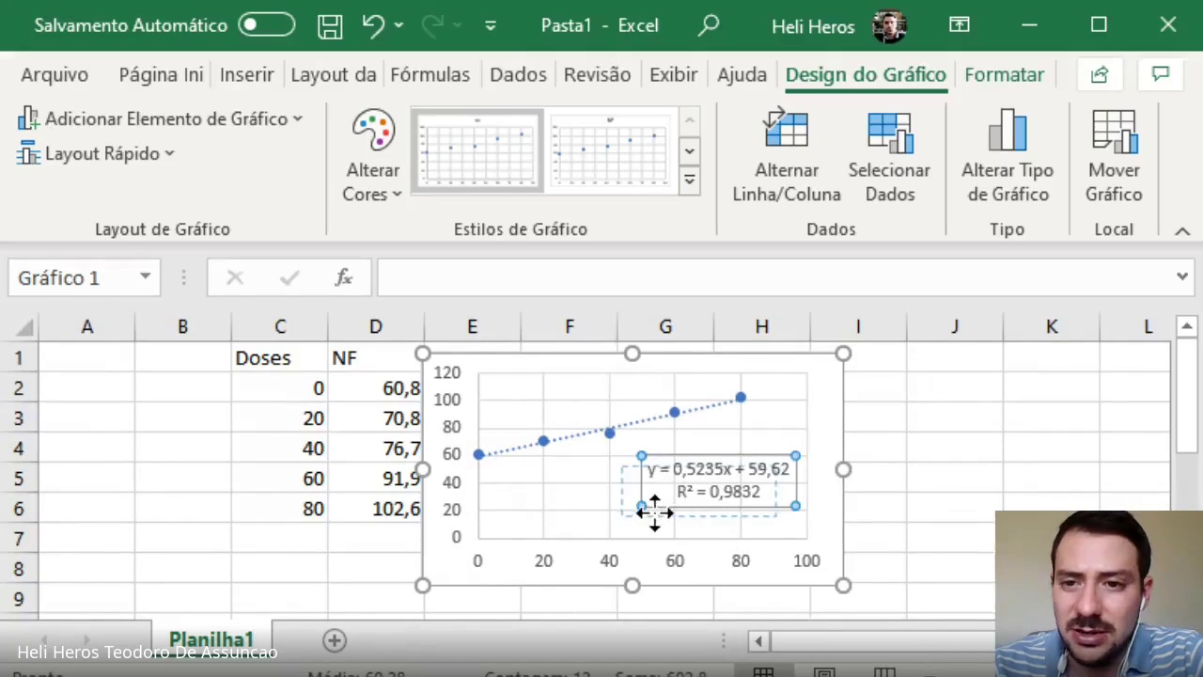
pyautogui.moveTo(654, 512); pyautogui.dragTo(653, 511)
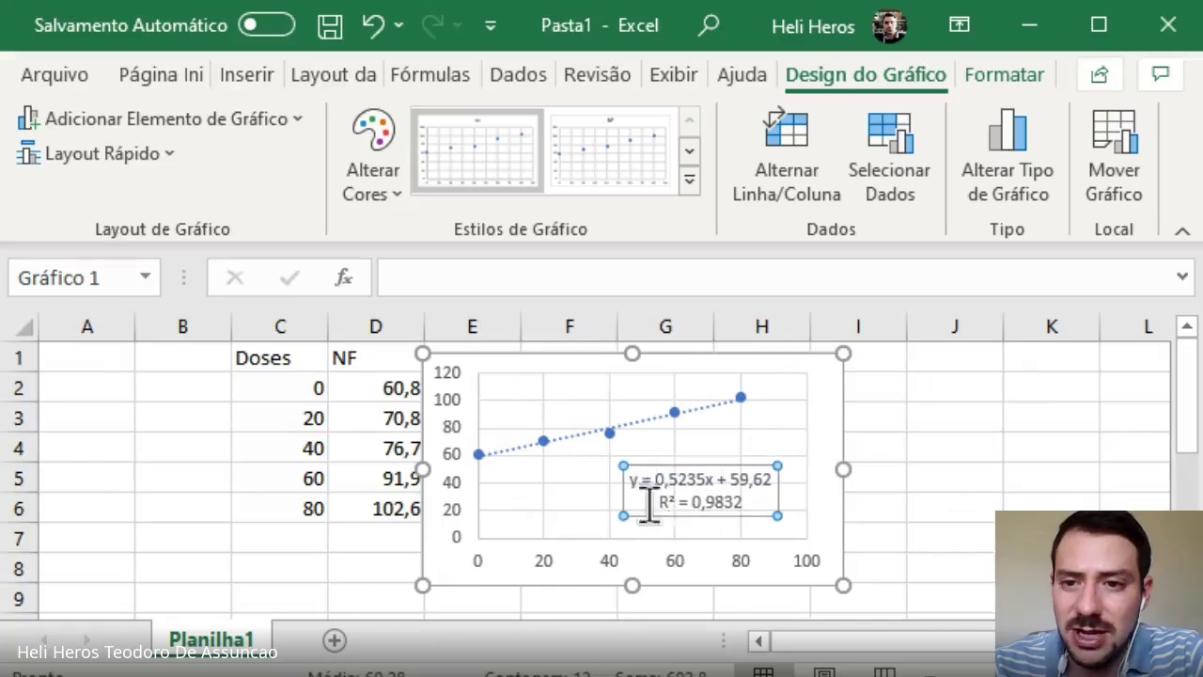
# - Move the scatter chart sideways so it starts beyond column E, leaving a gap beside the NF values
pyautogui.click(949, 540)
pyautogui.click(451, 425)
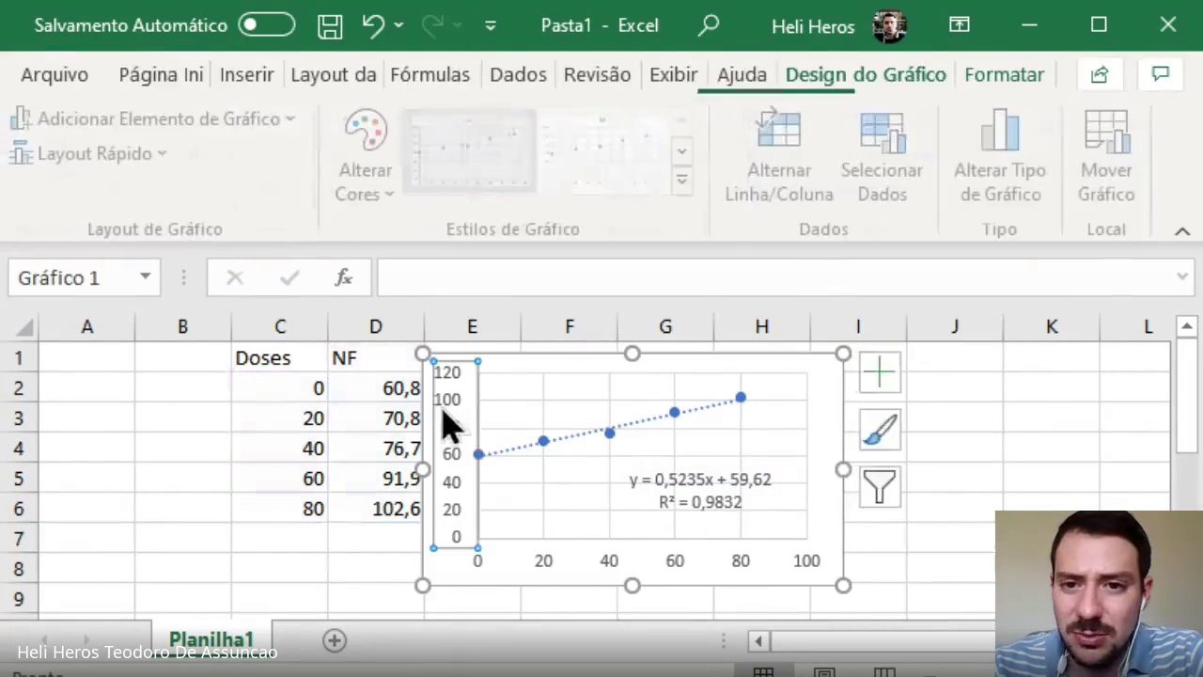
pyautogui.moveTo(513, 374); pyautogui.dragTo(667, 368)
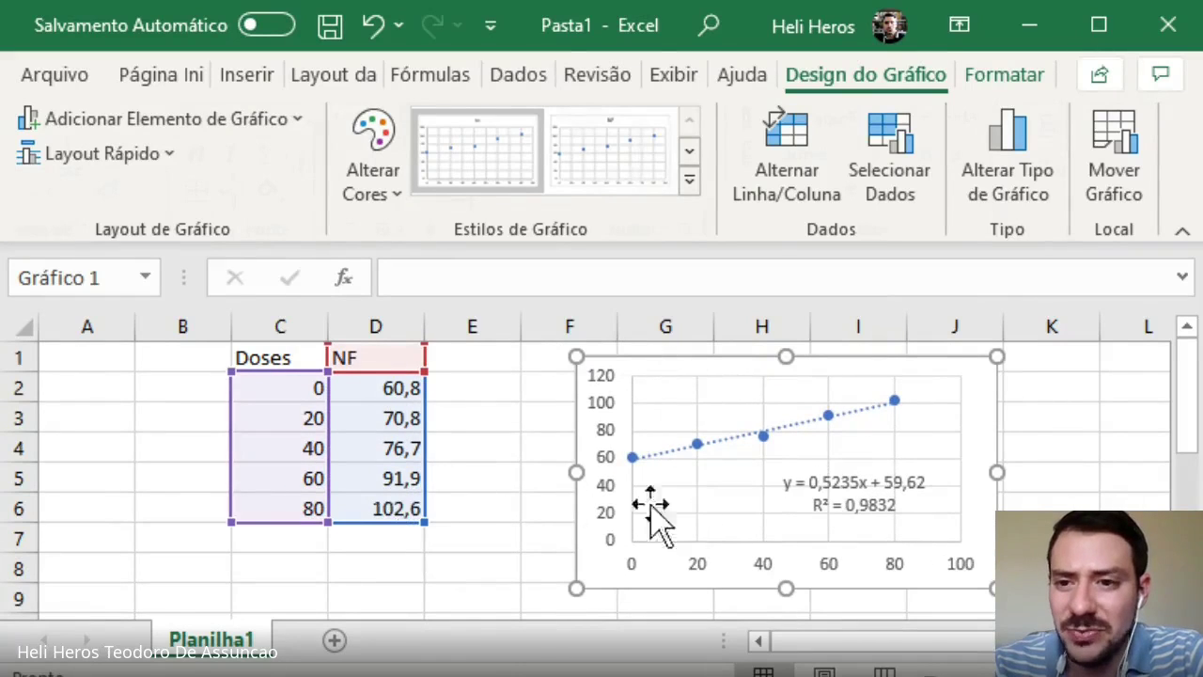
pyautogui.click(848, 496)
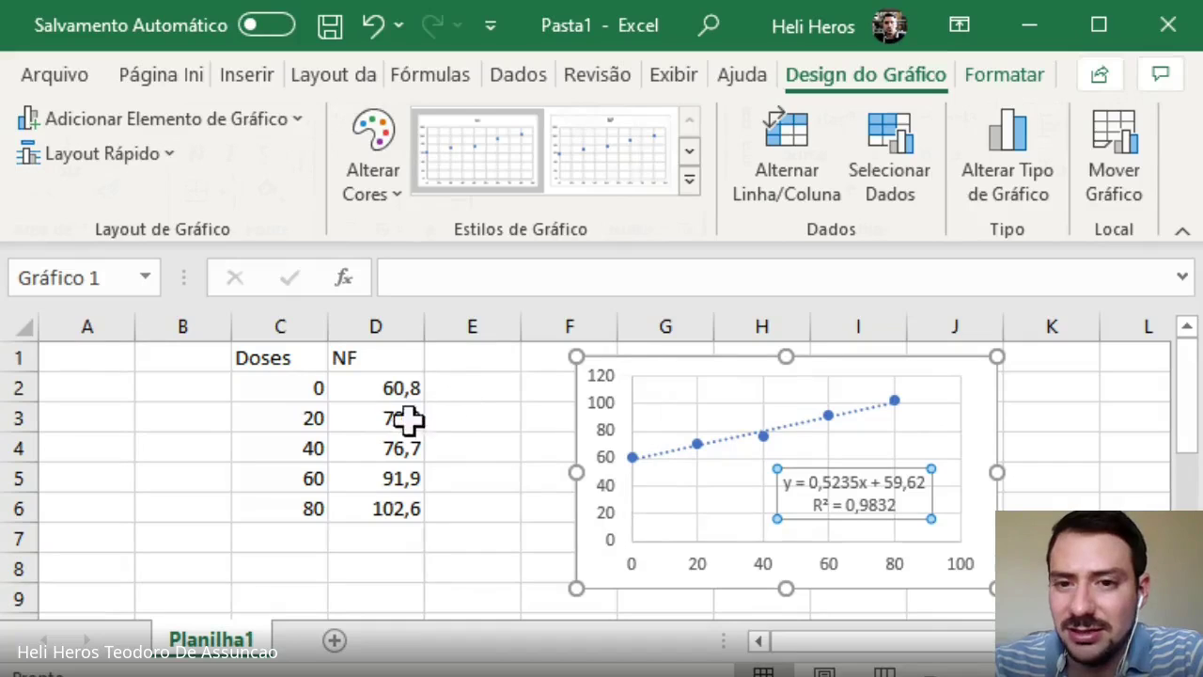
pyautogui.click(314, 391)
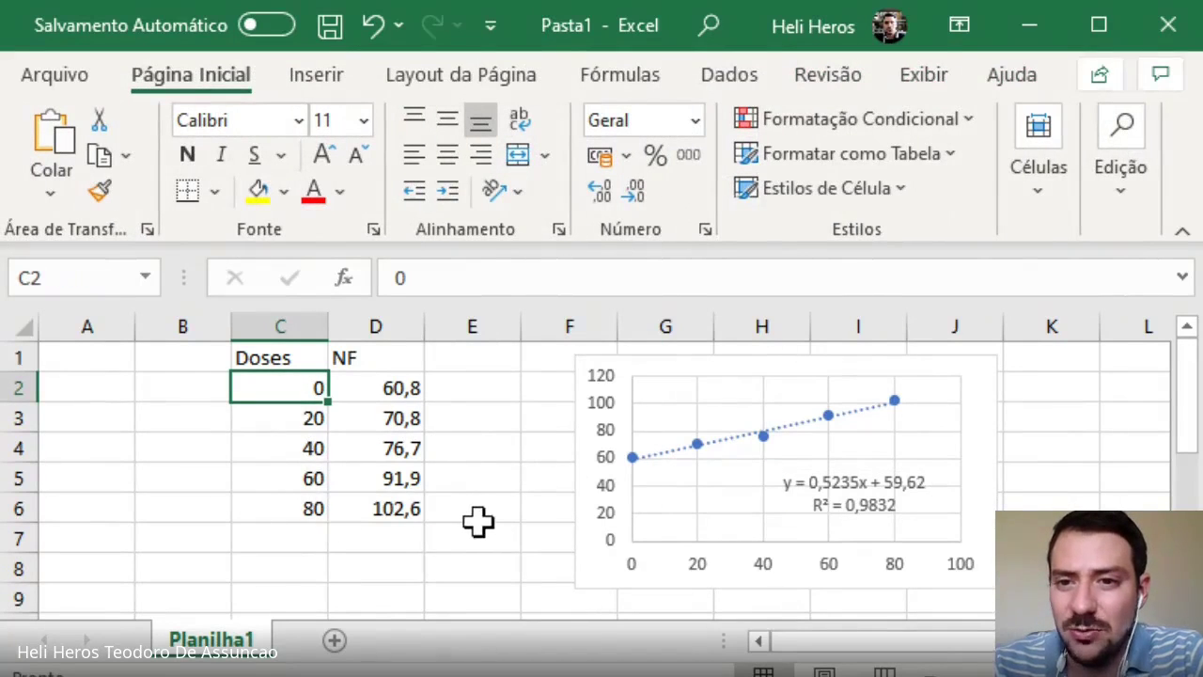
pyautogui.click(843, 494)
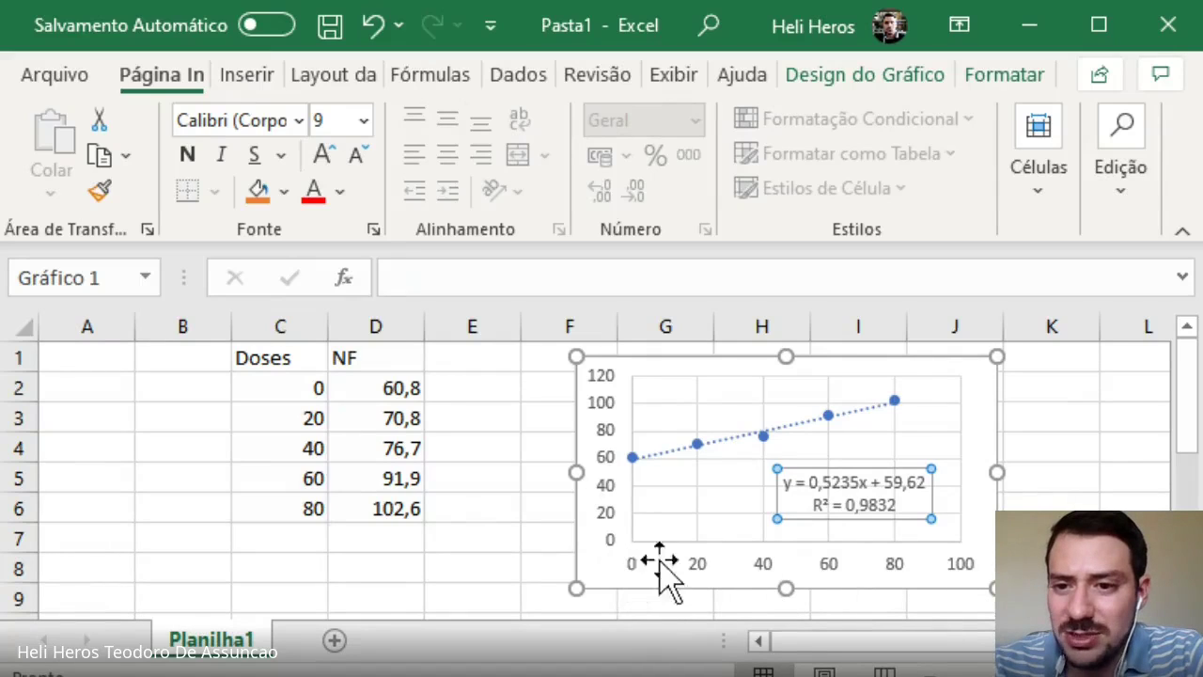
pyautogui.click(869, 493)
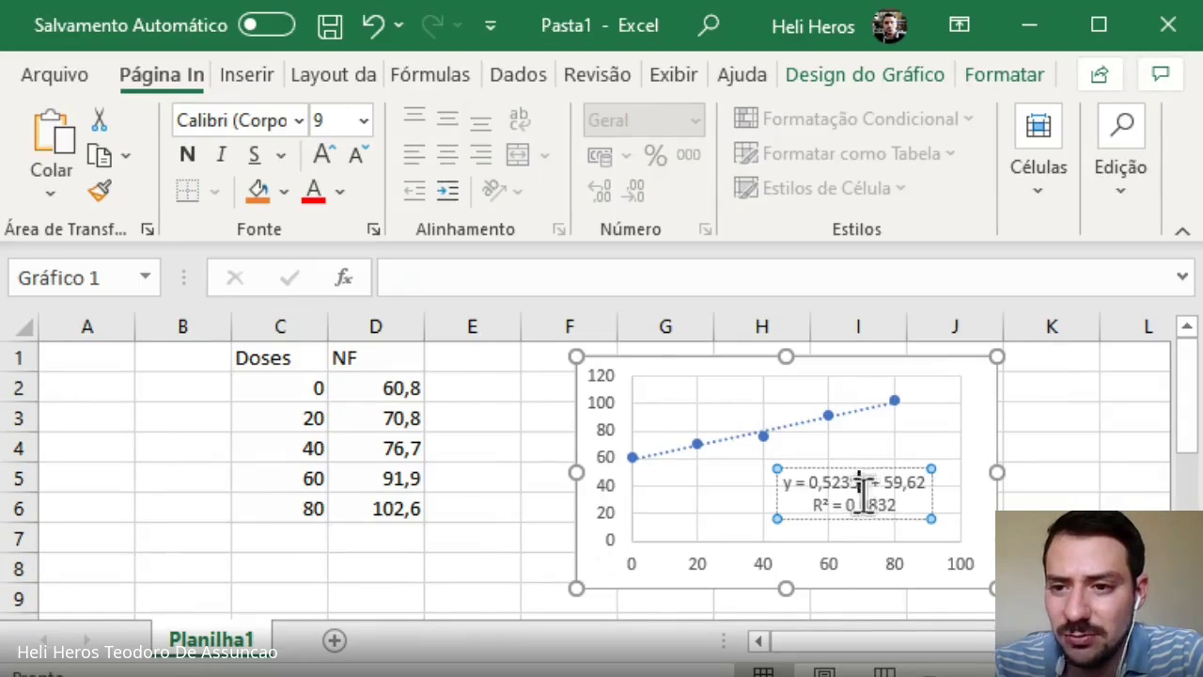
# - Enter the new doses 35, 55 and 75 in cells C8 to C10, below the original data
pyautogui.click(289, 568)
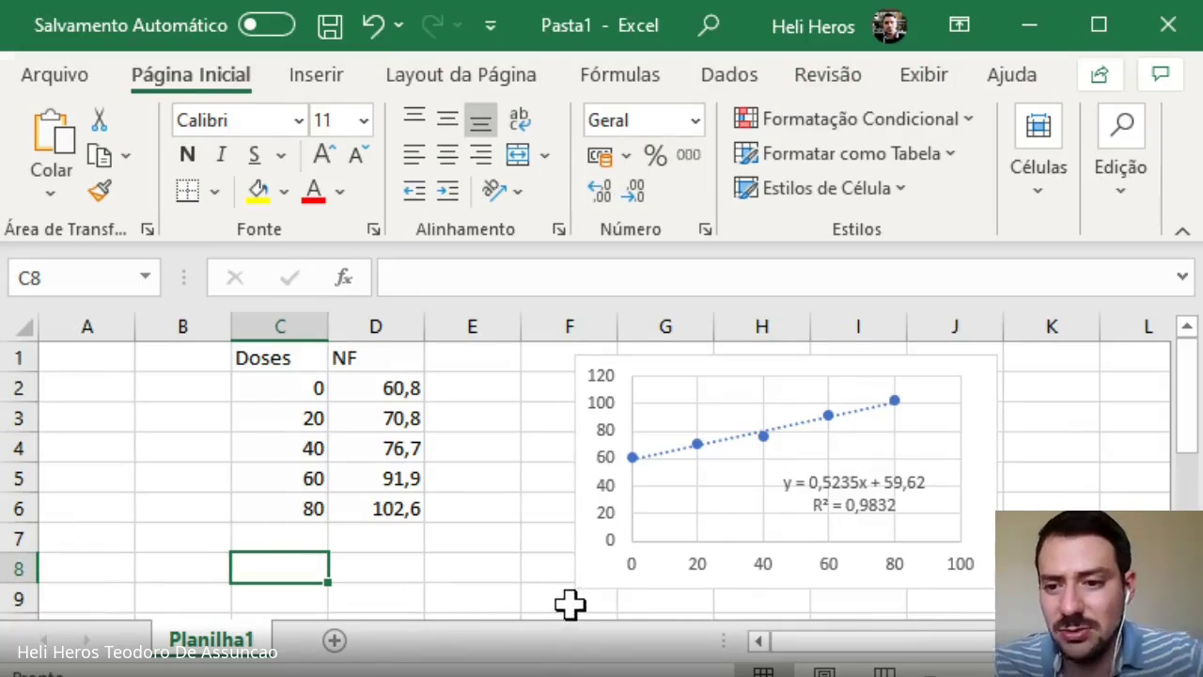
pyautogui.write('35')
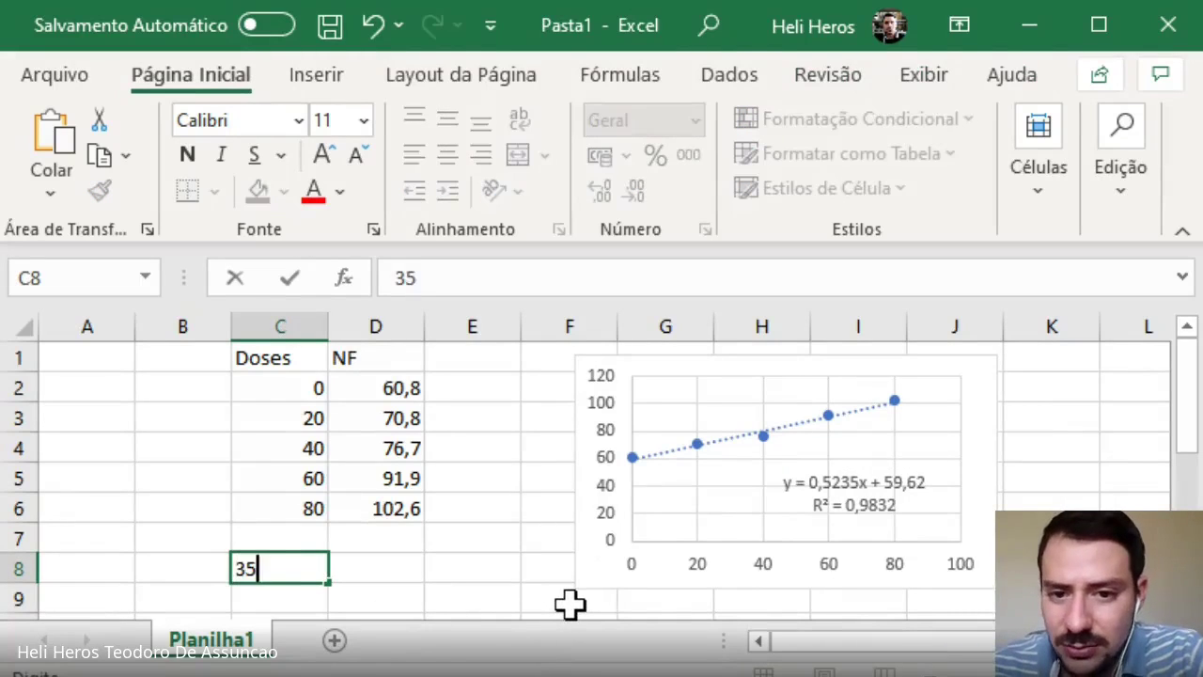
pyautogui.press('Return')
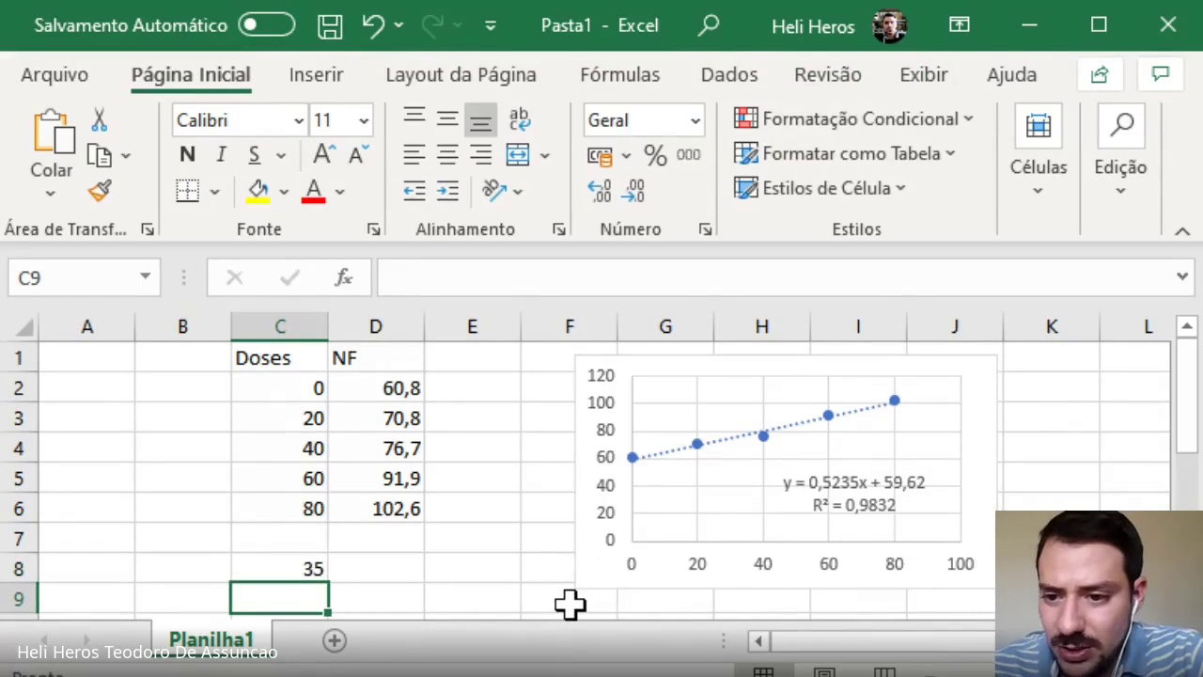
pyautogui.write('55')
pyautogui.press('Return')
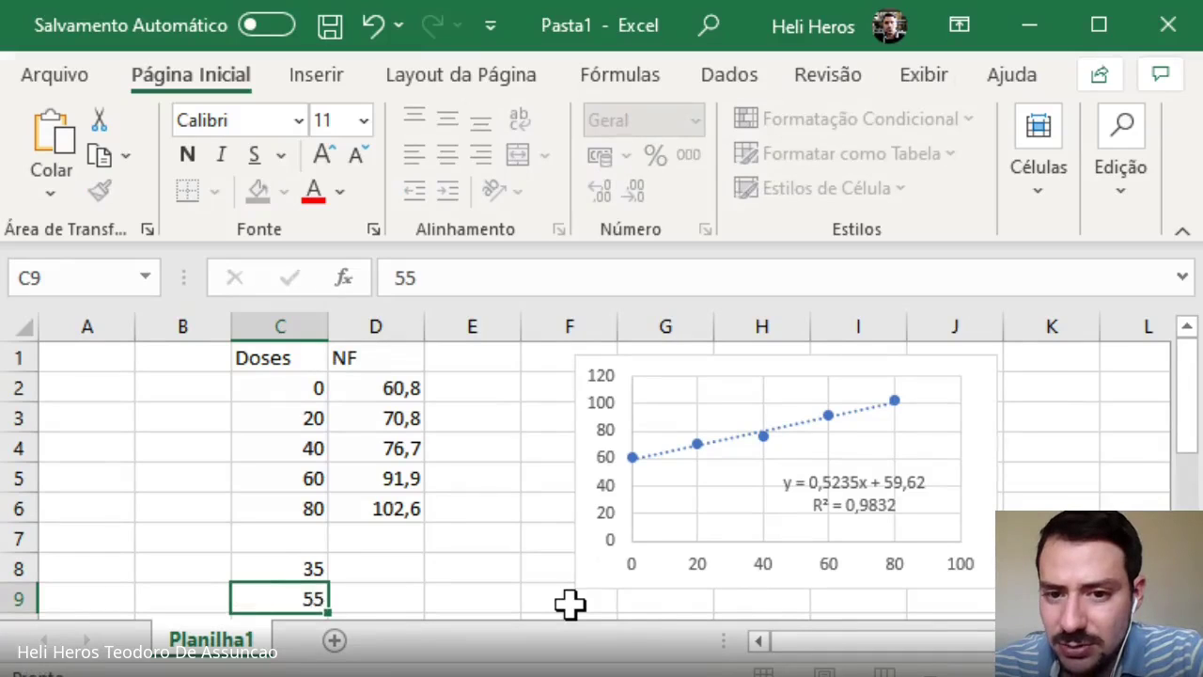
pyautogui.write('75')
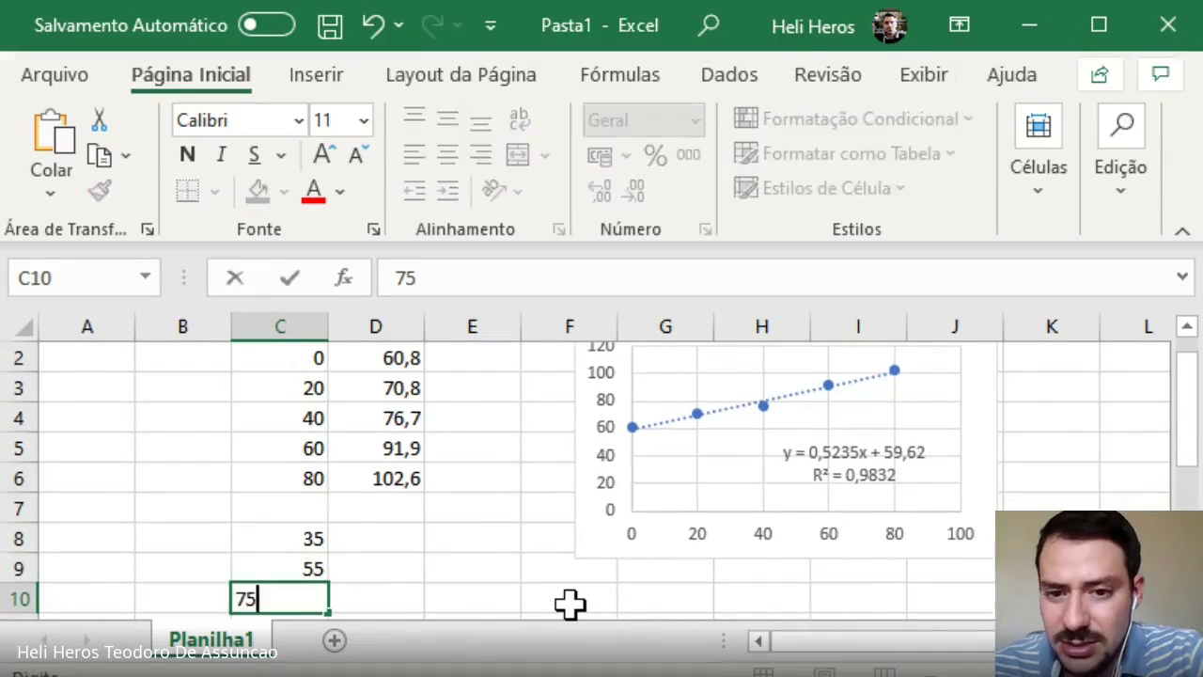
pyautogui.press('Return')
# - Calculate the estimated NF for the 35 dose in D8 with the trendline equation, =0,5235*C8+59,62
pyautogui.click(375, 508)
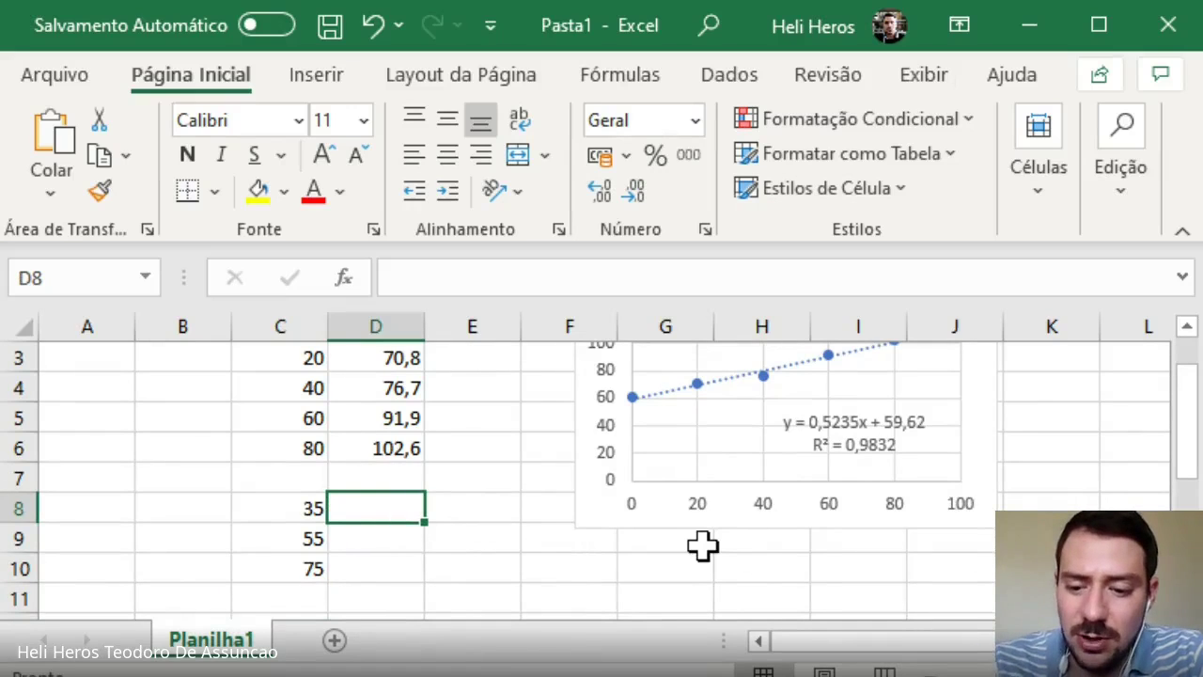
pyautogui.write('=')
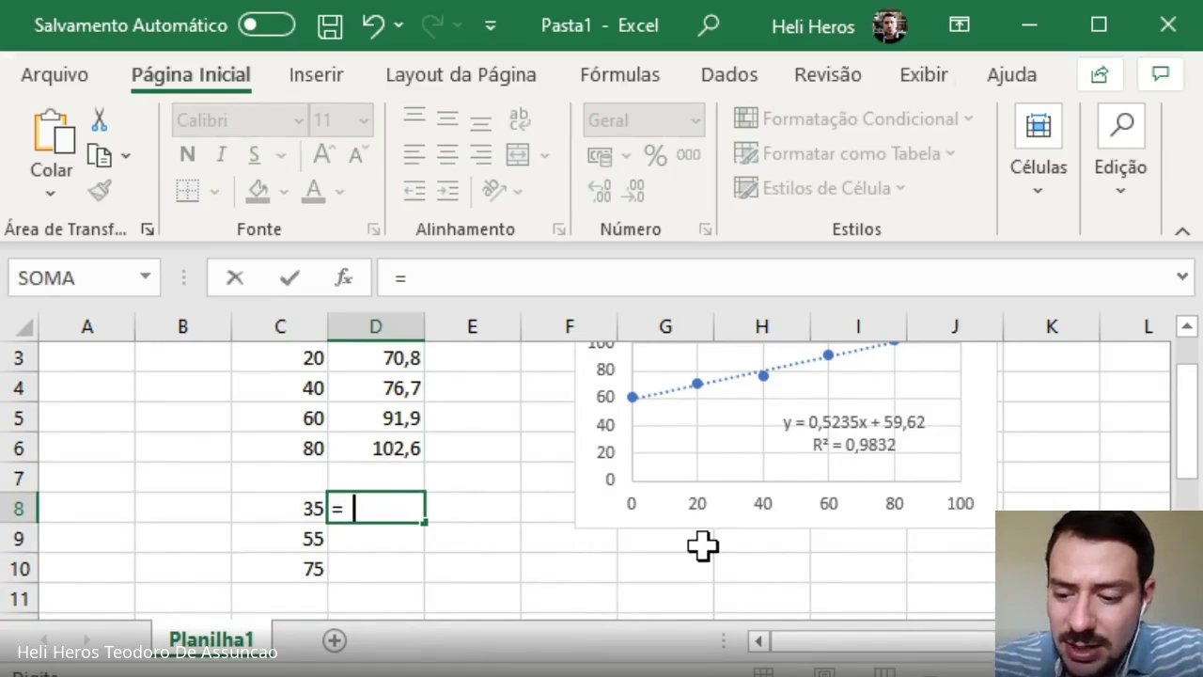
pyautogui.write('0,5235*')
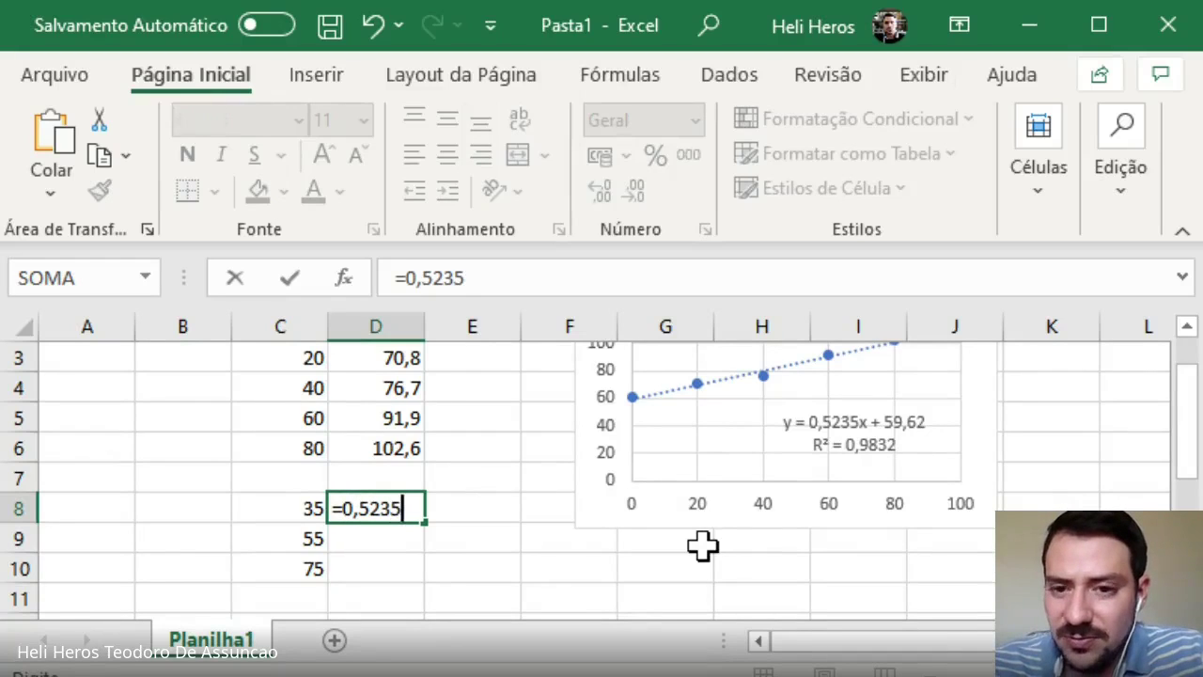
pyautogui.click(305, 507)
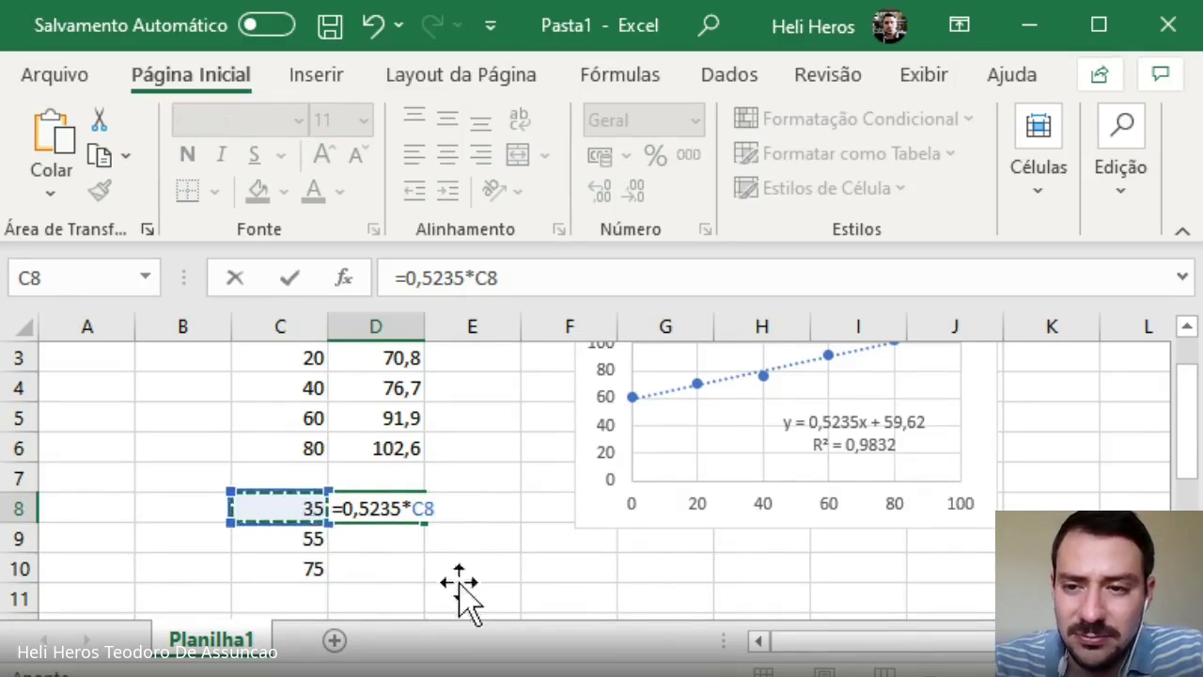
pyautogui.write('+')
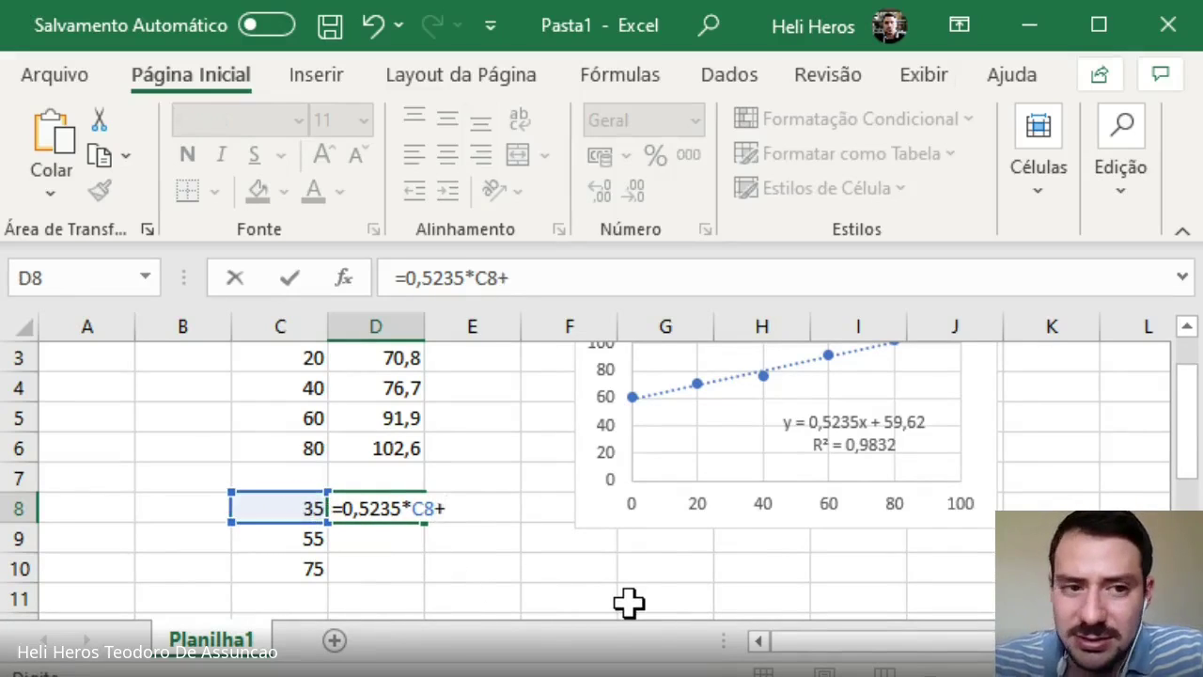
pyautogui.write('59,62')
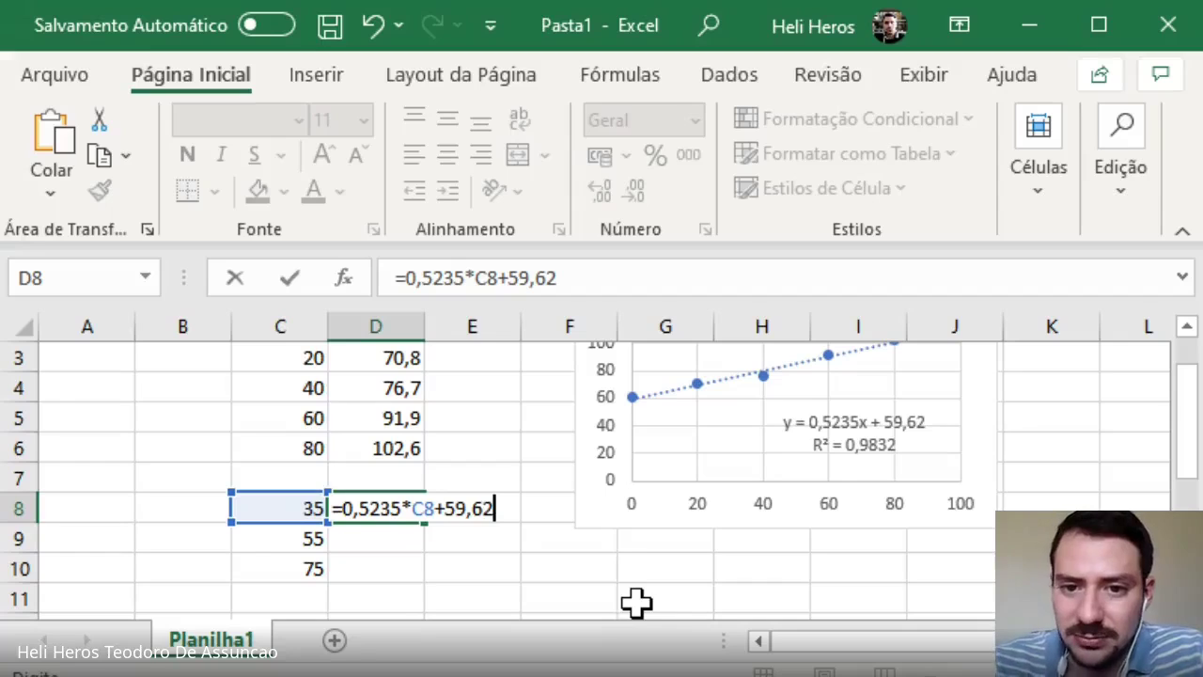
pyautogui.press('Return')
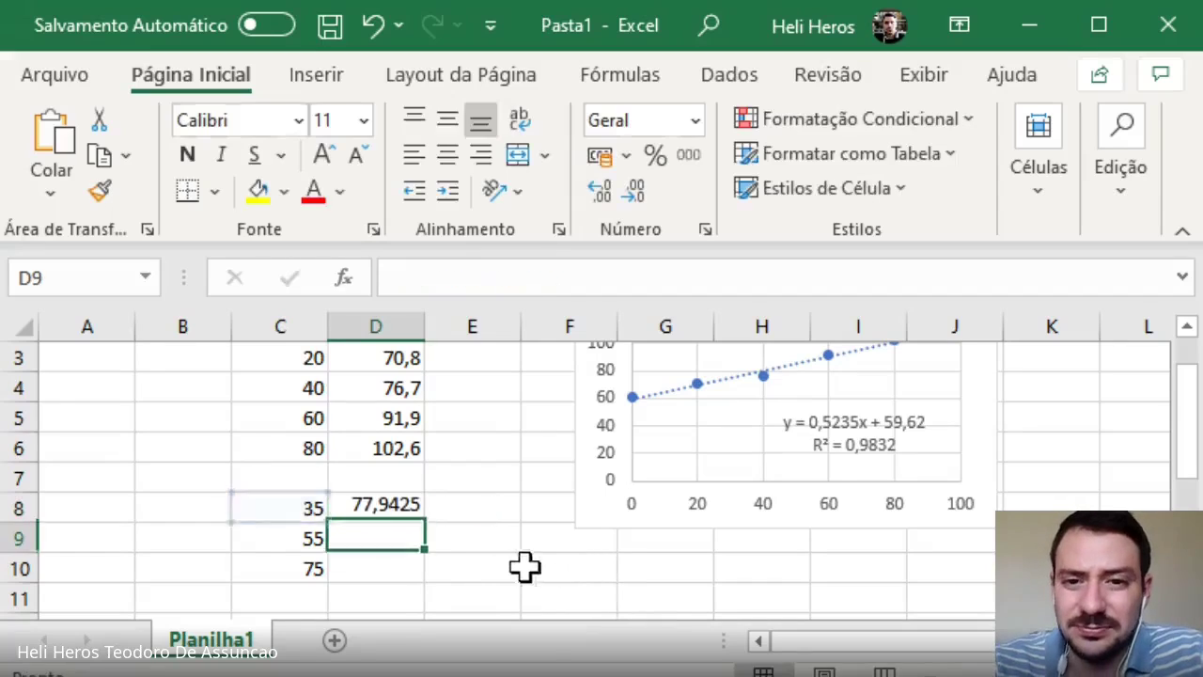
# - Fill the formula in D8 down to D10 for the remaining new doses
pyautogui.press('Up')
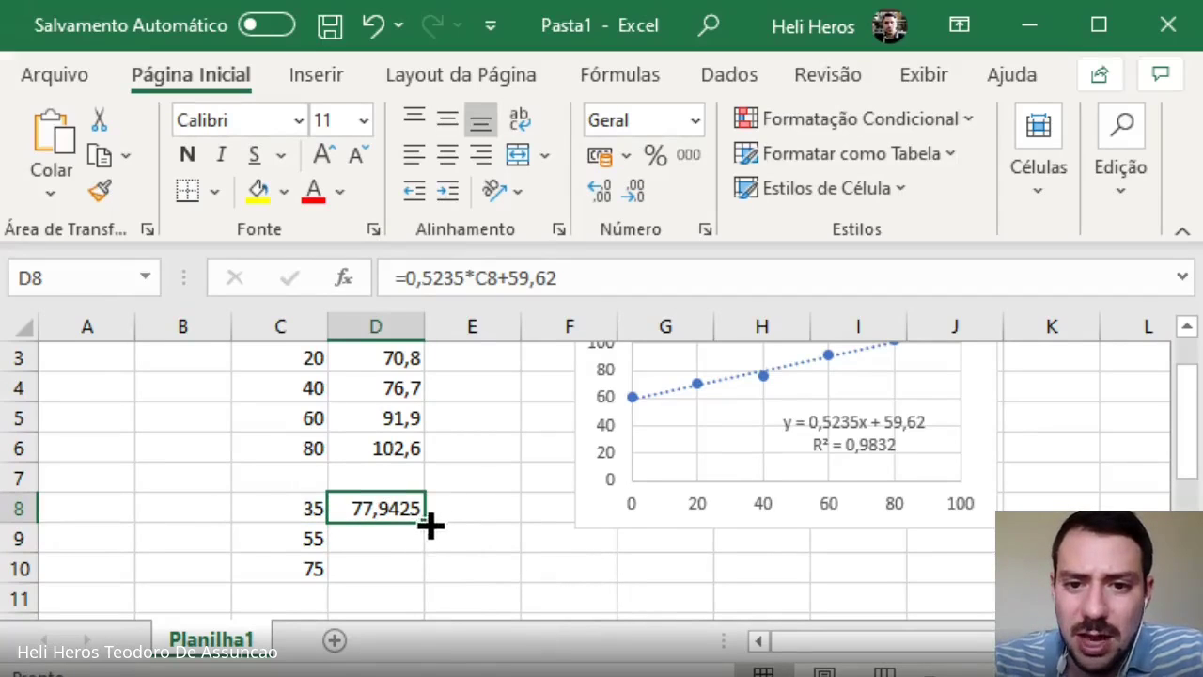
pyautogui.doubleClick(425, 524)
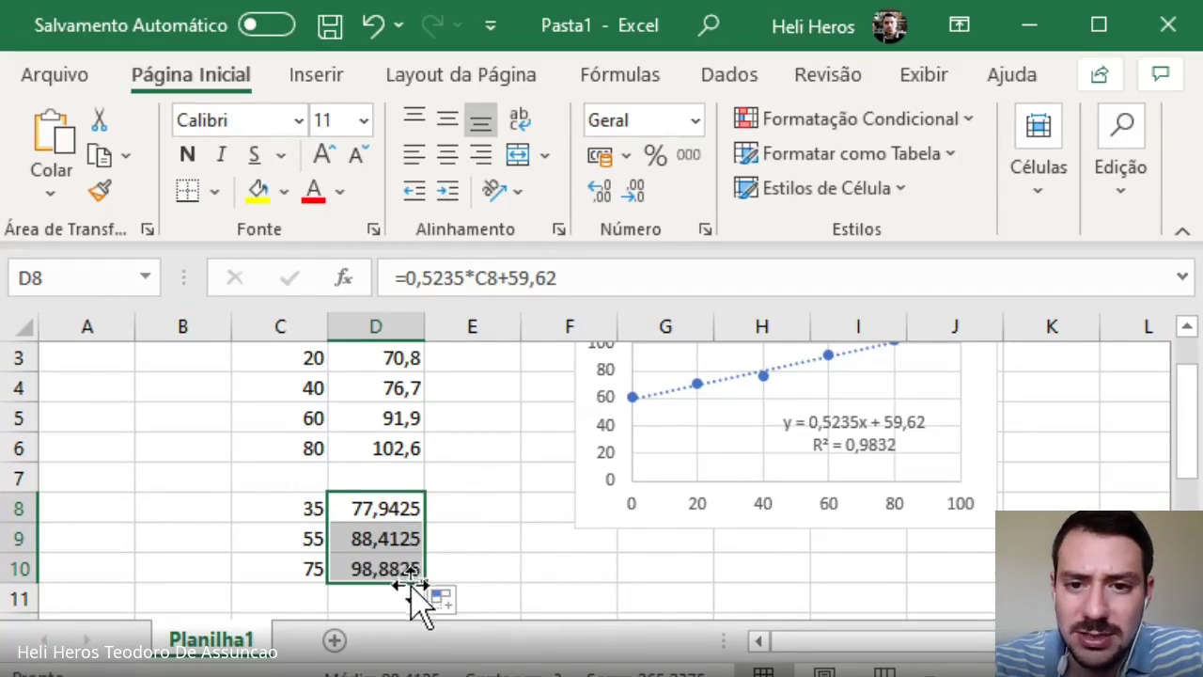
pyautogui.click(502, 515)
pyautogui.click(542, 569)
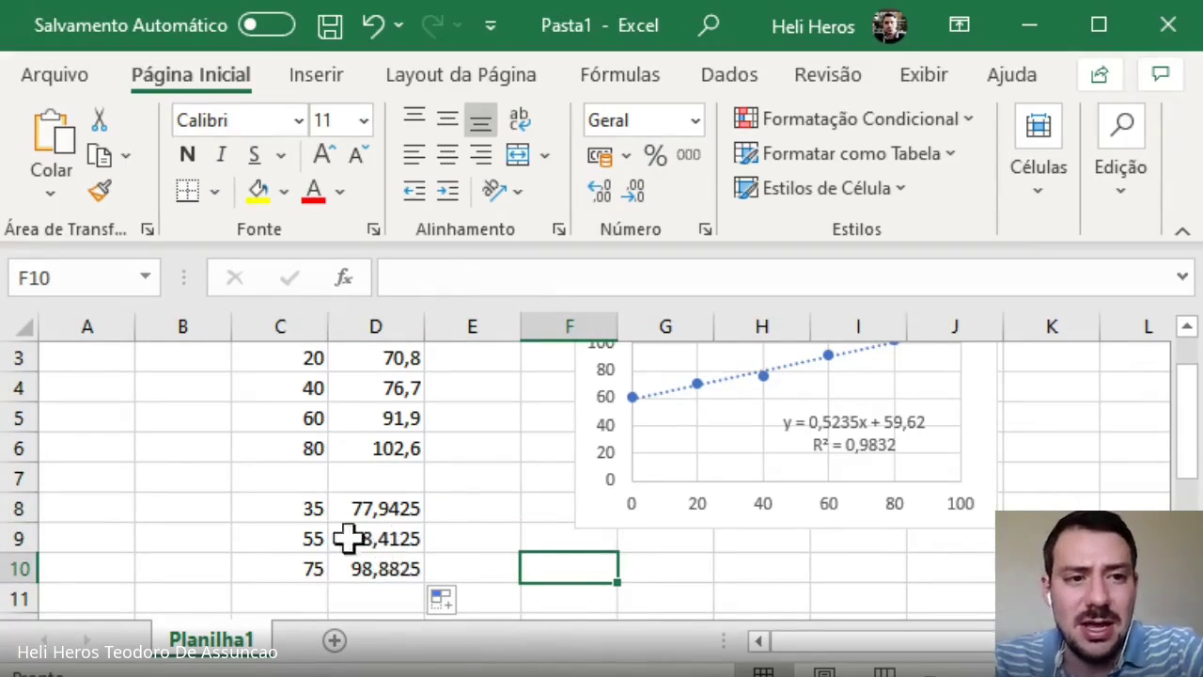
# - Review the original doses and NF values in C2:D6 and the estimate for the 55 dose in row 9
pyautogui.click(373, 420)
pyautogui.scroll(1, 368, 451)
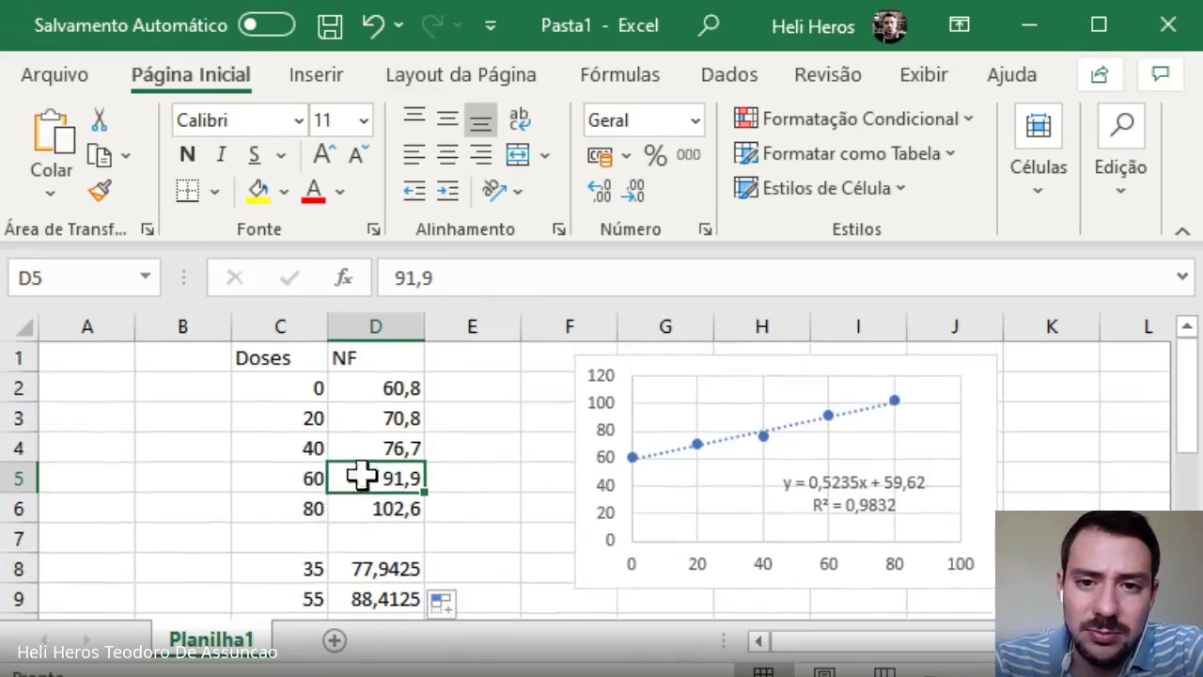
pyautogui.moveTo(287, 368); pyautogui.dragTo(369, 503)
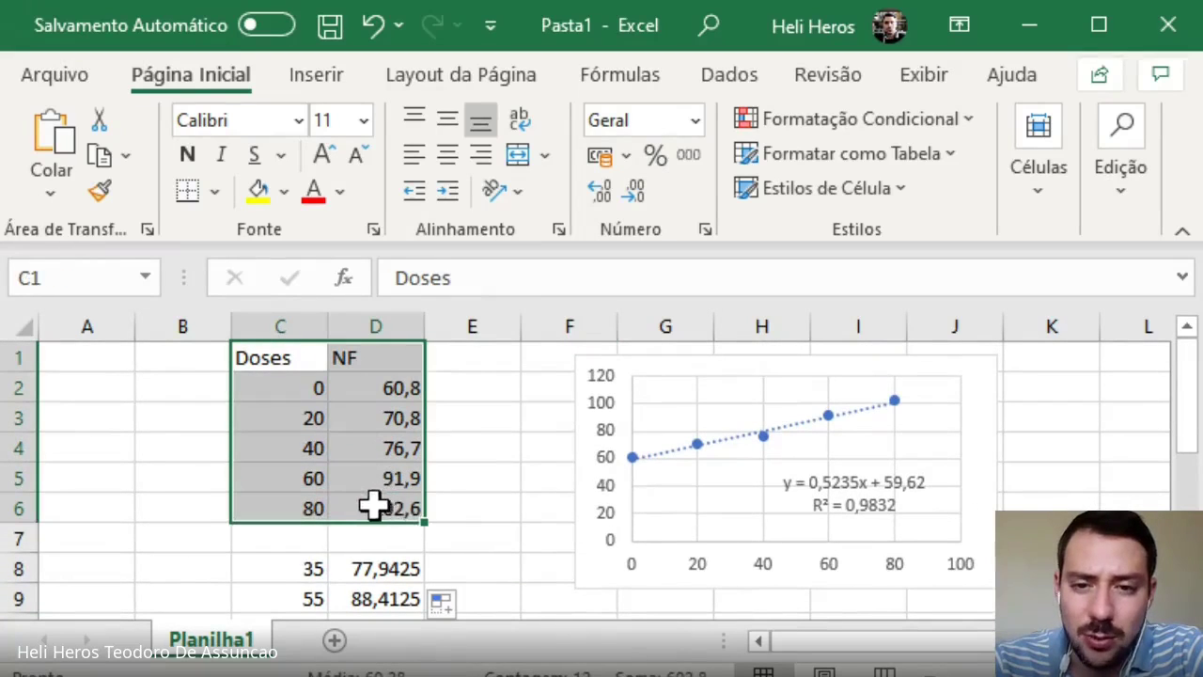
pyautogui.click(304, 389)
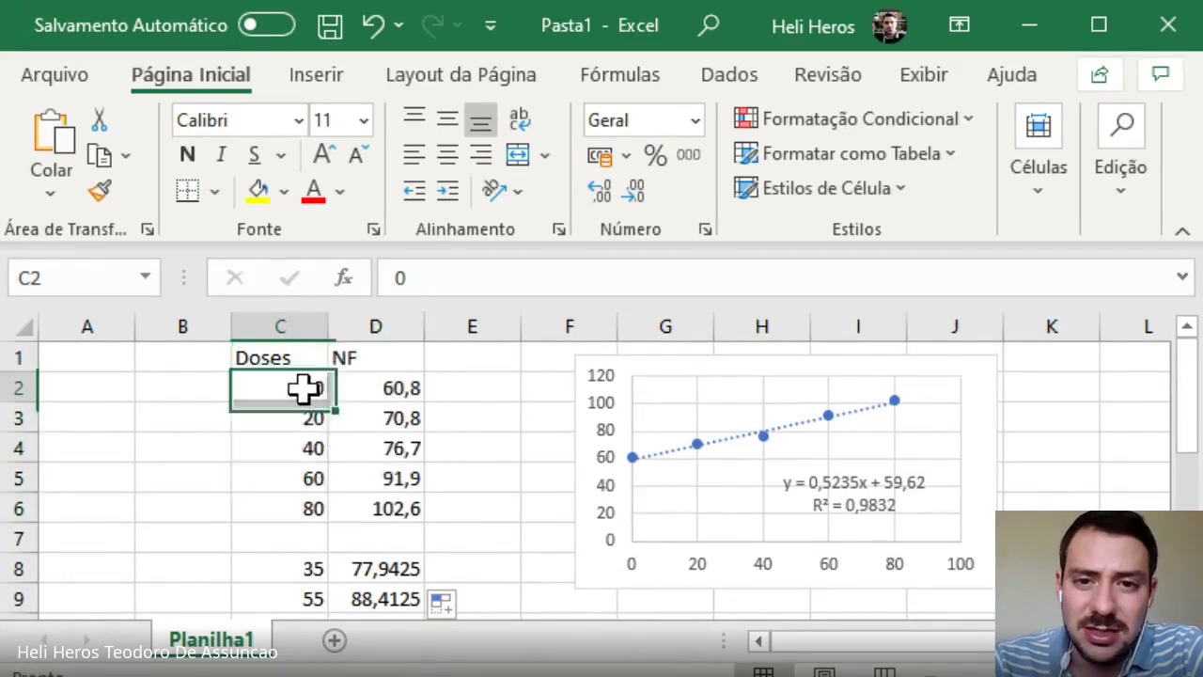
pyautogui.click(287, 419)
pyautogui.click(294, 447)
pyautogui.click(295, 479)
pyautogui.click(295, 508)
pyautogui.click(393, 391)
pyautogui.click(395, 417)
pyautogui.click(395, 385)
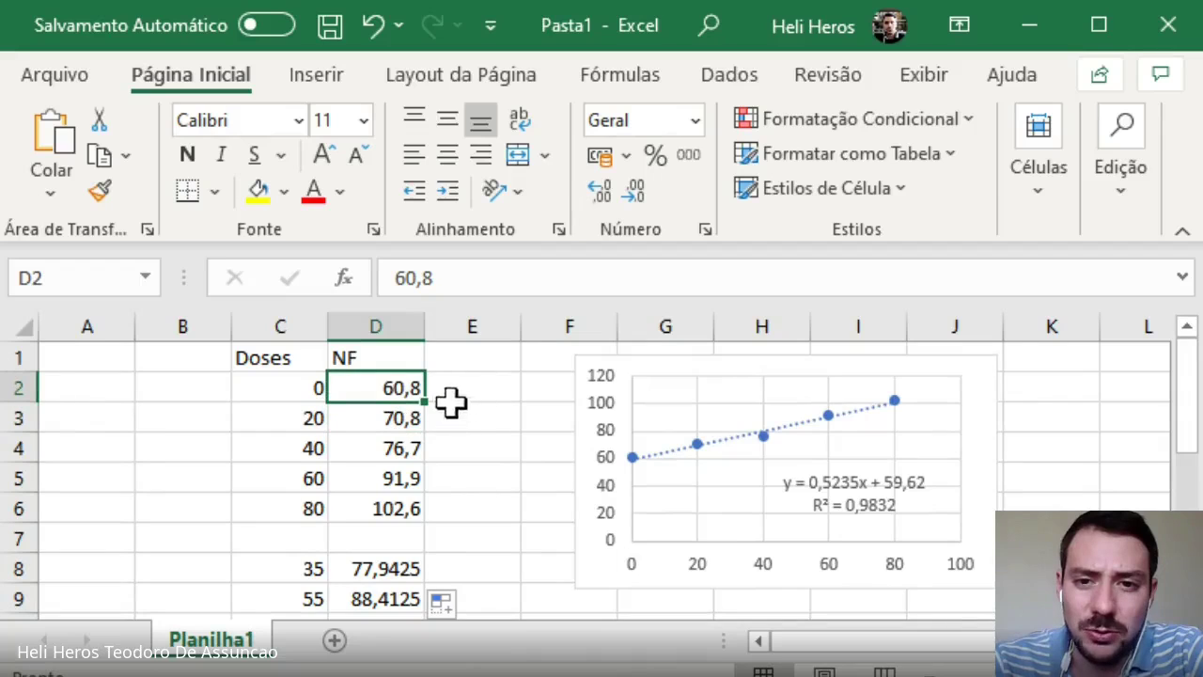
pyautogui.scroll(-1, 367, 512)
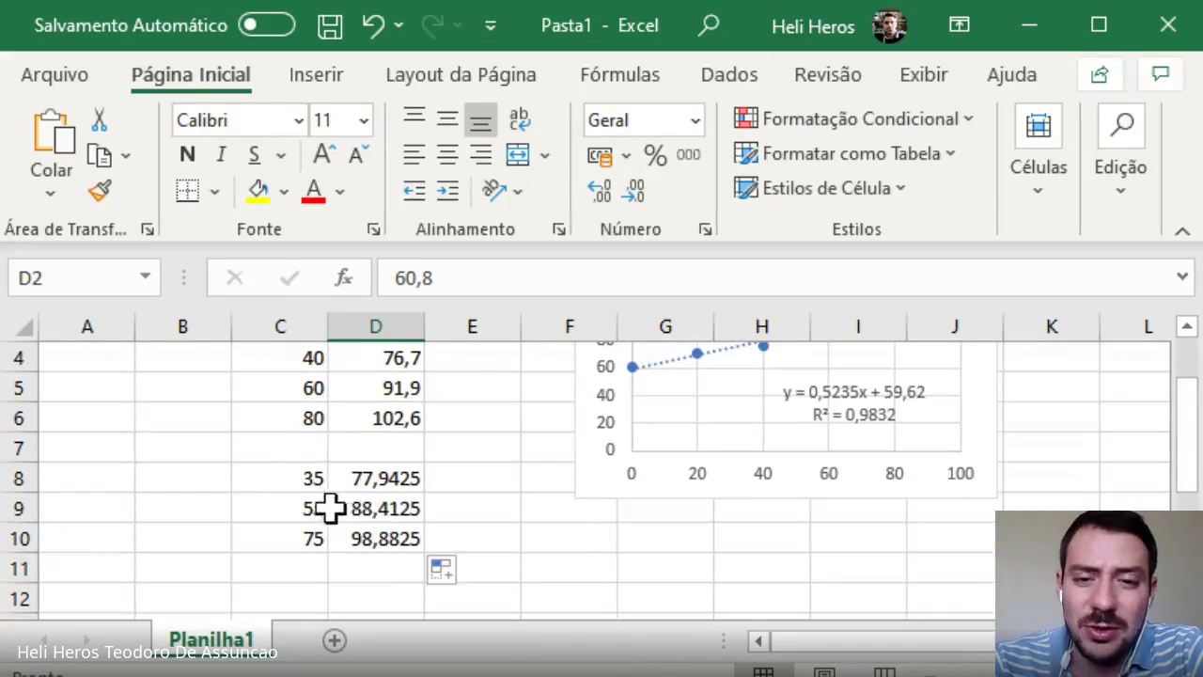
pyautogui.click(297, 507)
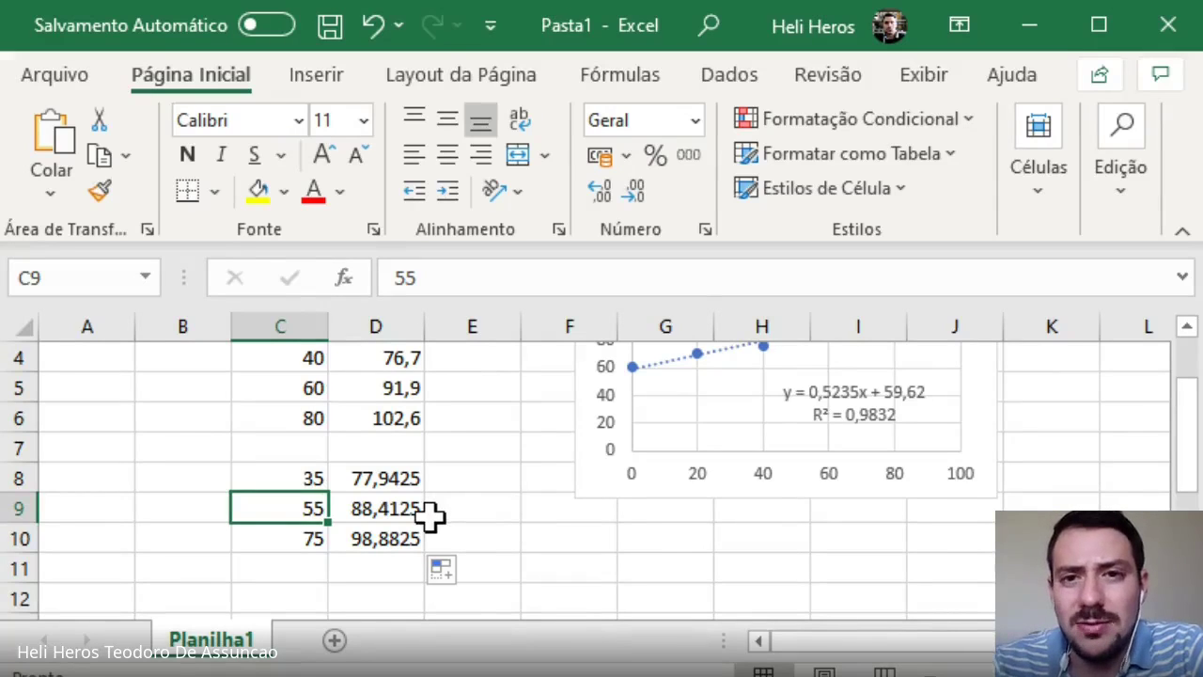
pyautogui.click(364, 501)
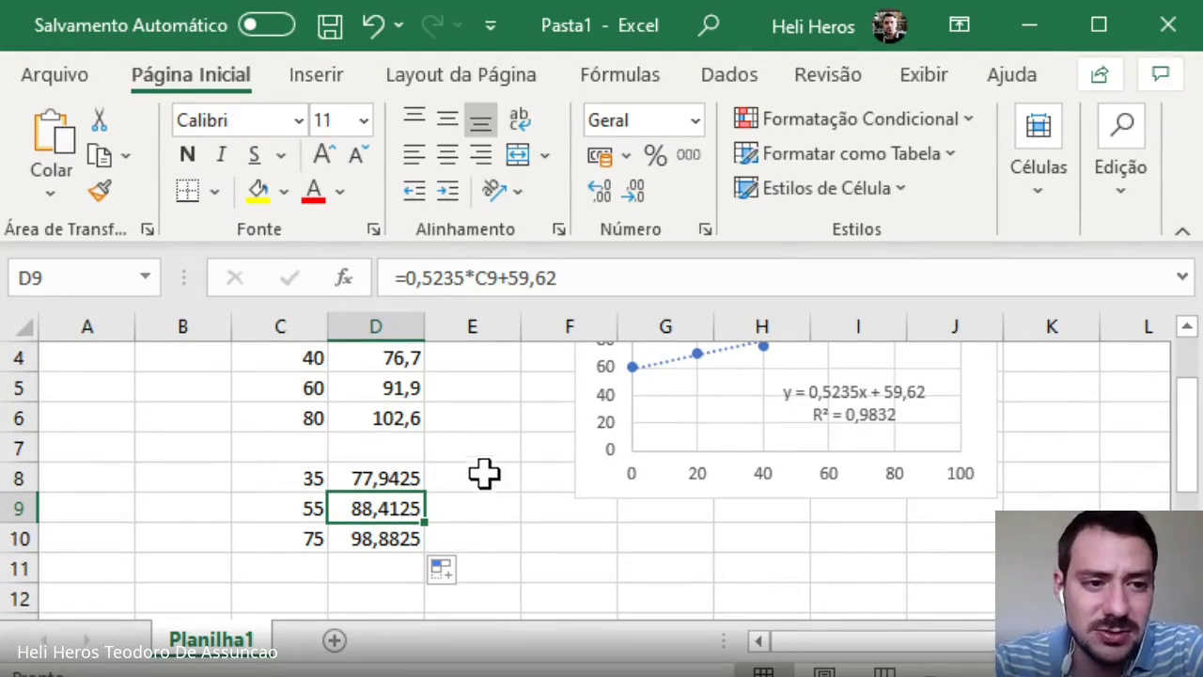
pyautogui.click(360, 510)
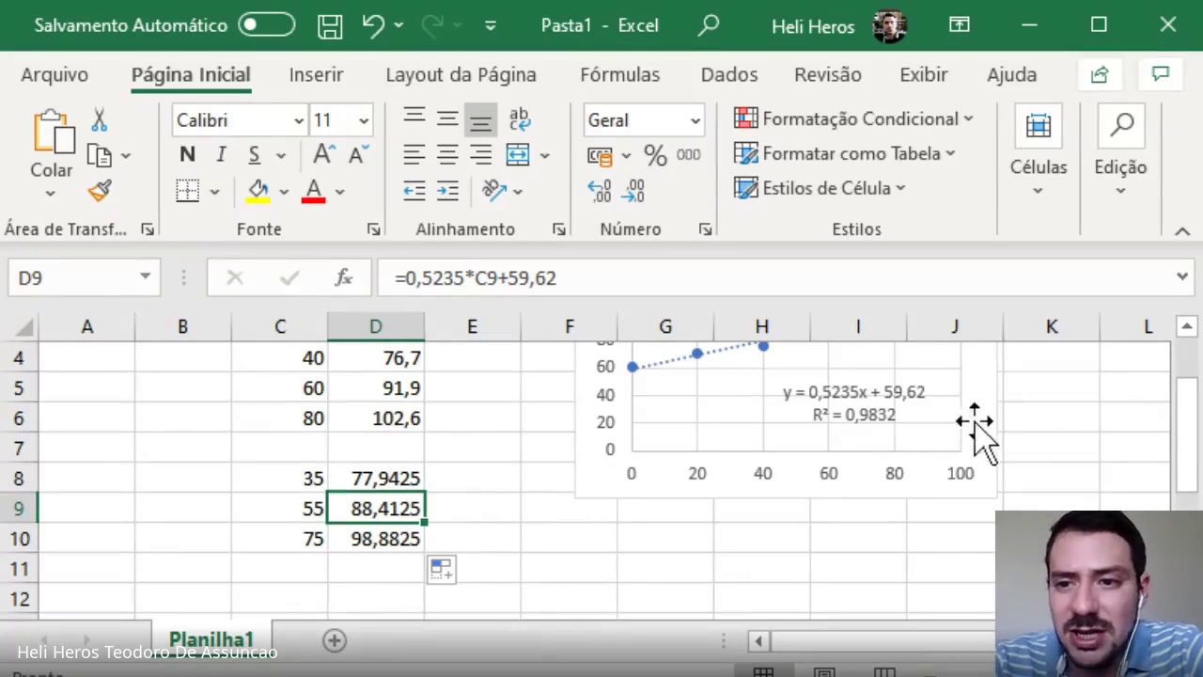
# - Examine the R² value in the equation label and how closely the trendline follows the data points
pyautogui.click(840, 420)
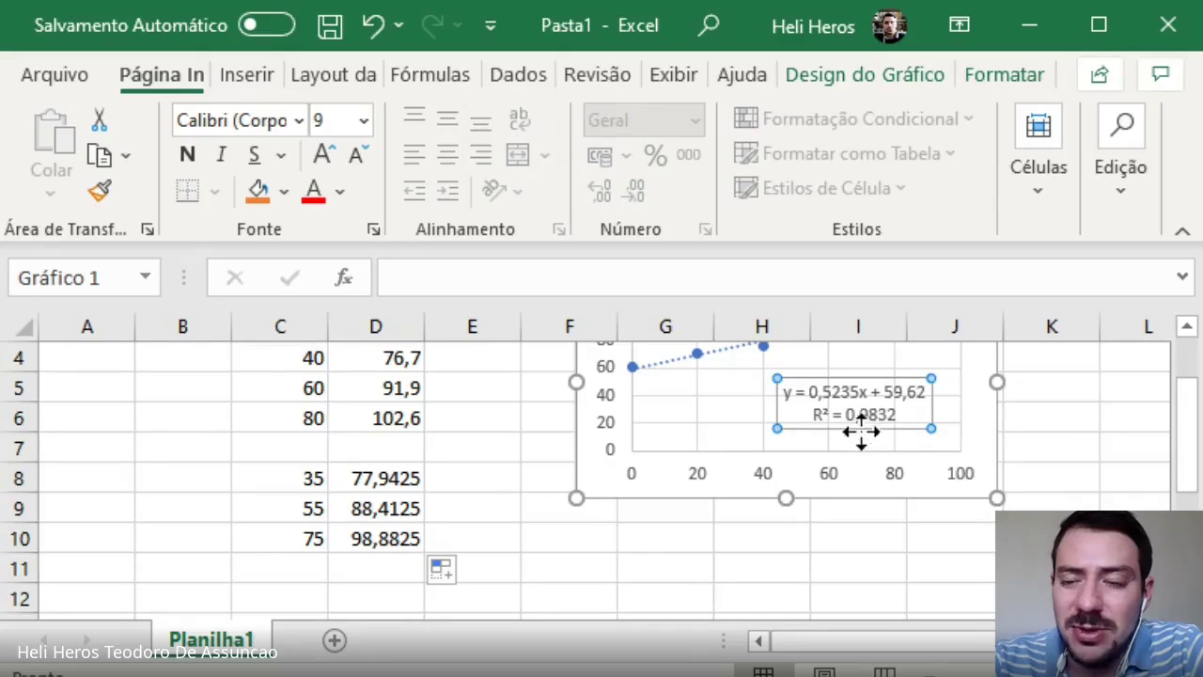
pyautogui.moveTo(844, 415); pyautogui.dragTo(911, 415)
pyautogui.hotkey('ctrl', 'c')
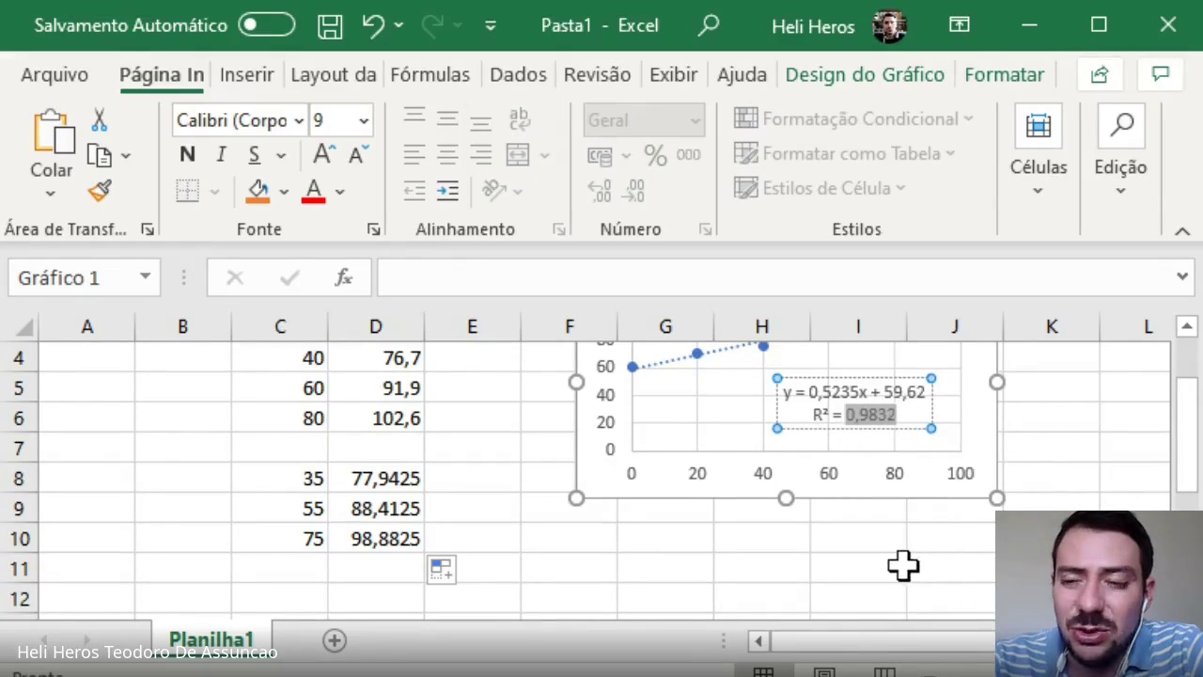
pyautogui.click(902, 564)
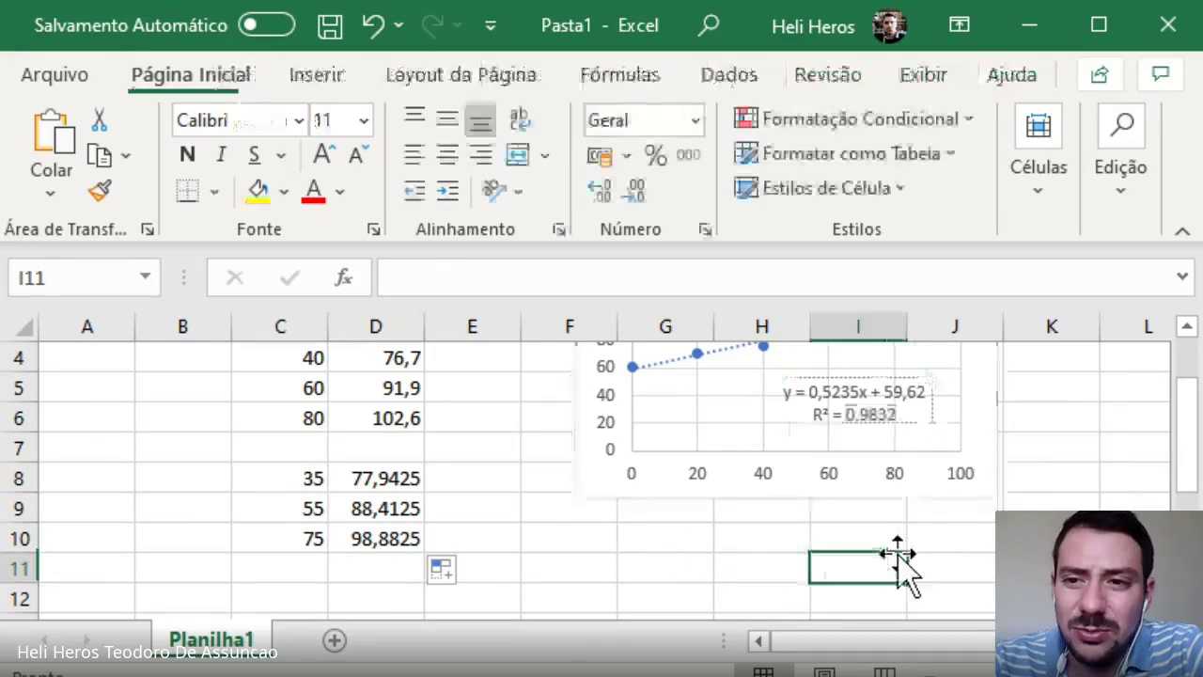
pyautogui.click(875, 414)
pyautogui.moveTo(808, 414); pyautogui.dragTo(899, 430)
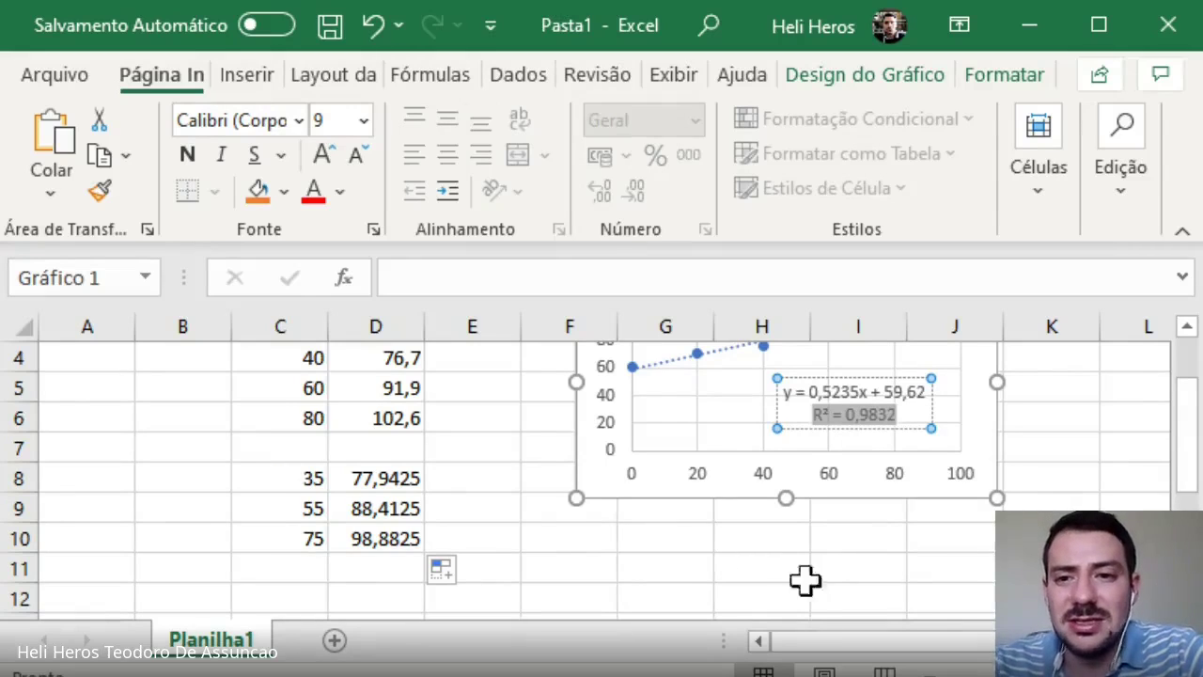
pyautogui.scroll(1, 752, 570)
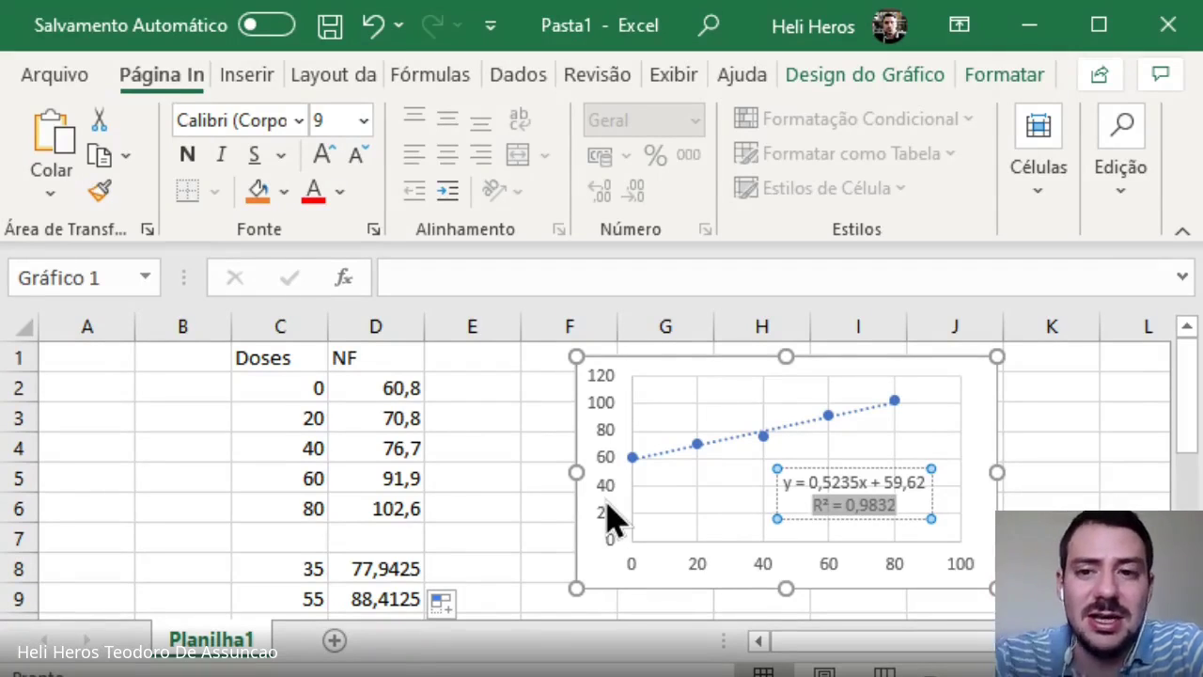
pyautogui.click(886, 451)
pyautogui.click(769, 437)
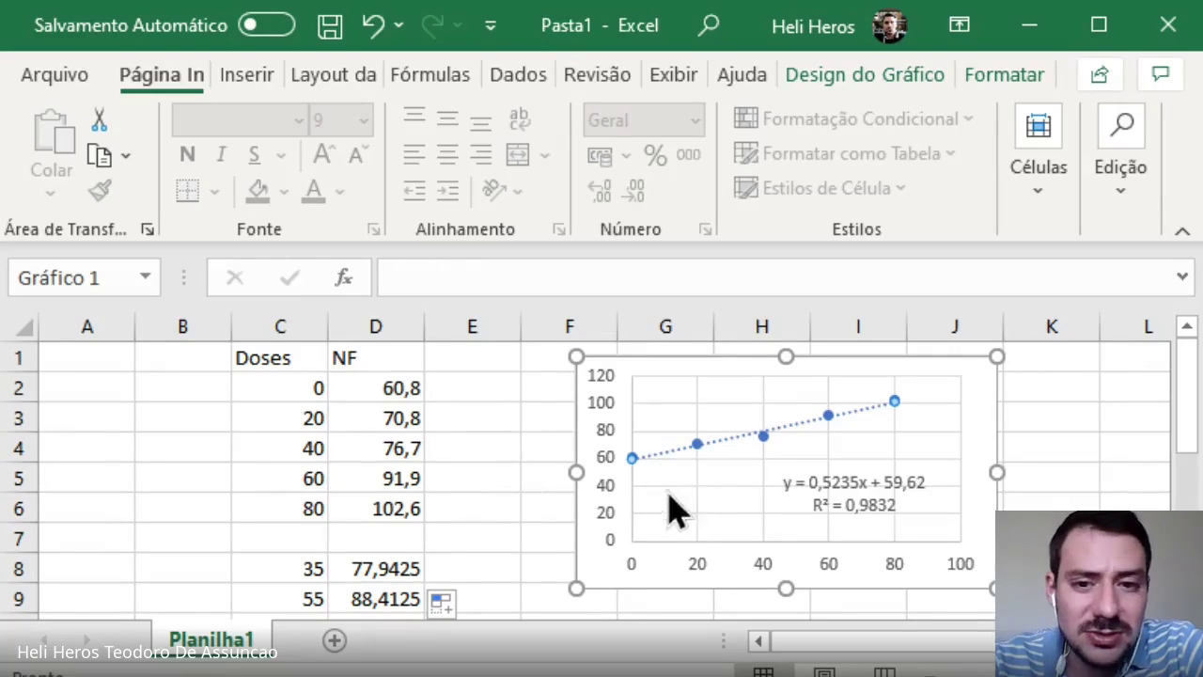
# - Change the chart's trendline from linear to a polynomial of order 2
pyautogui.doubleClick(763, 442)
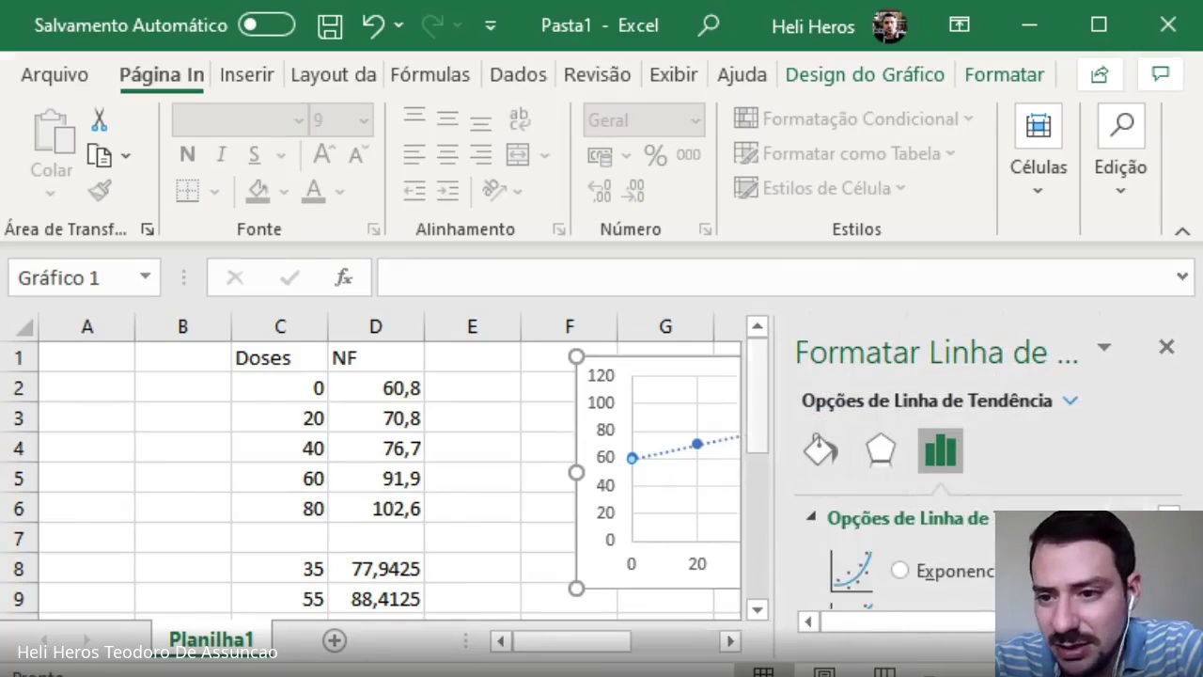
pyautogui.scroll(-2, 972, 587)
pyautogui.scroll(2, 971, 594)
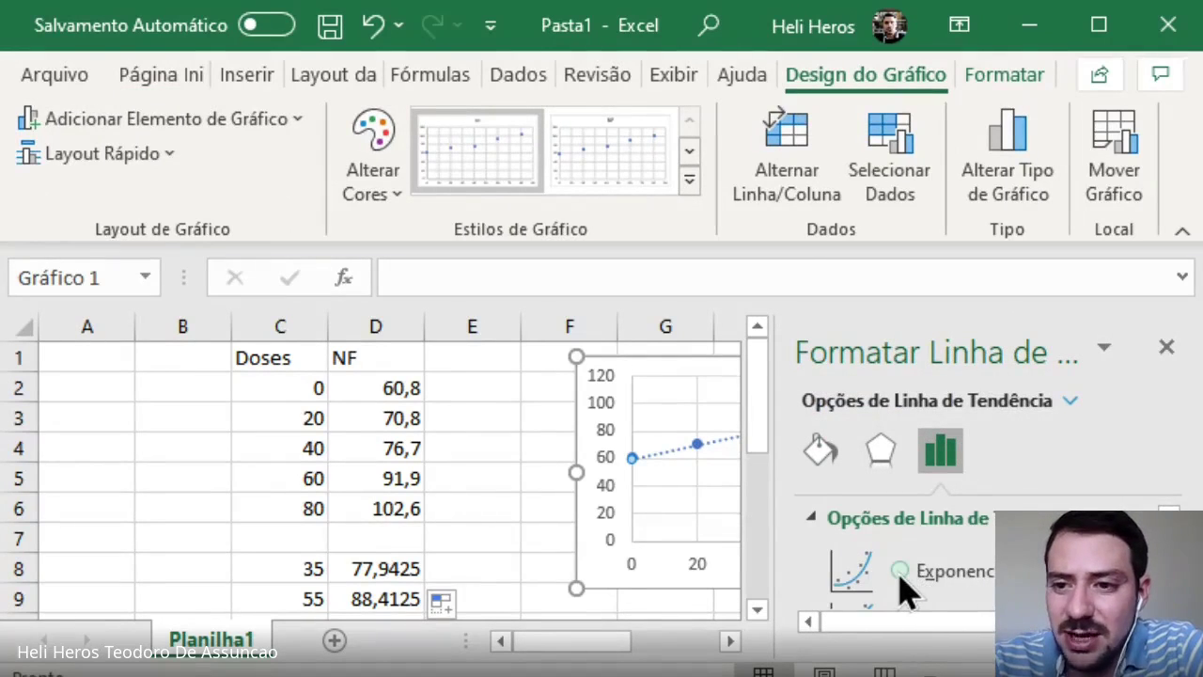
pyautogui.scroll(-3, 904, 588)
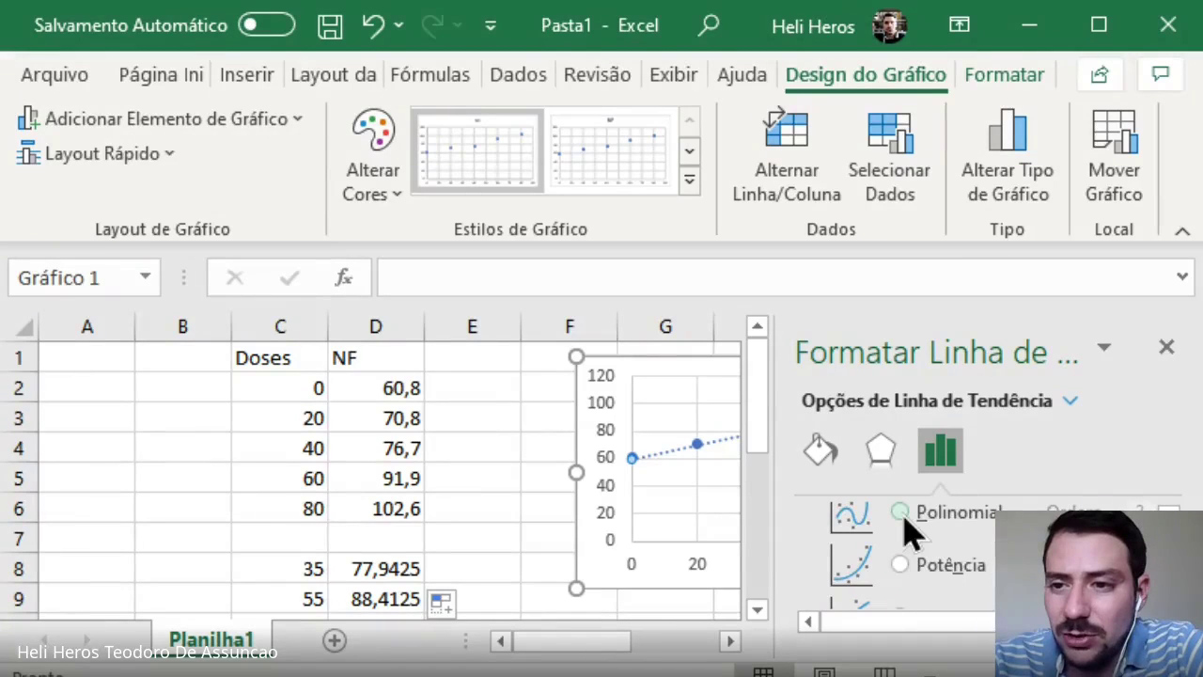
pyautogui.click(904, 527)
pyautogui.scroll(1, 1099, 564)
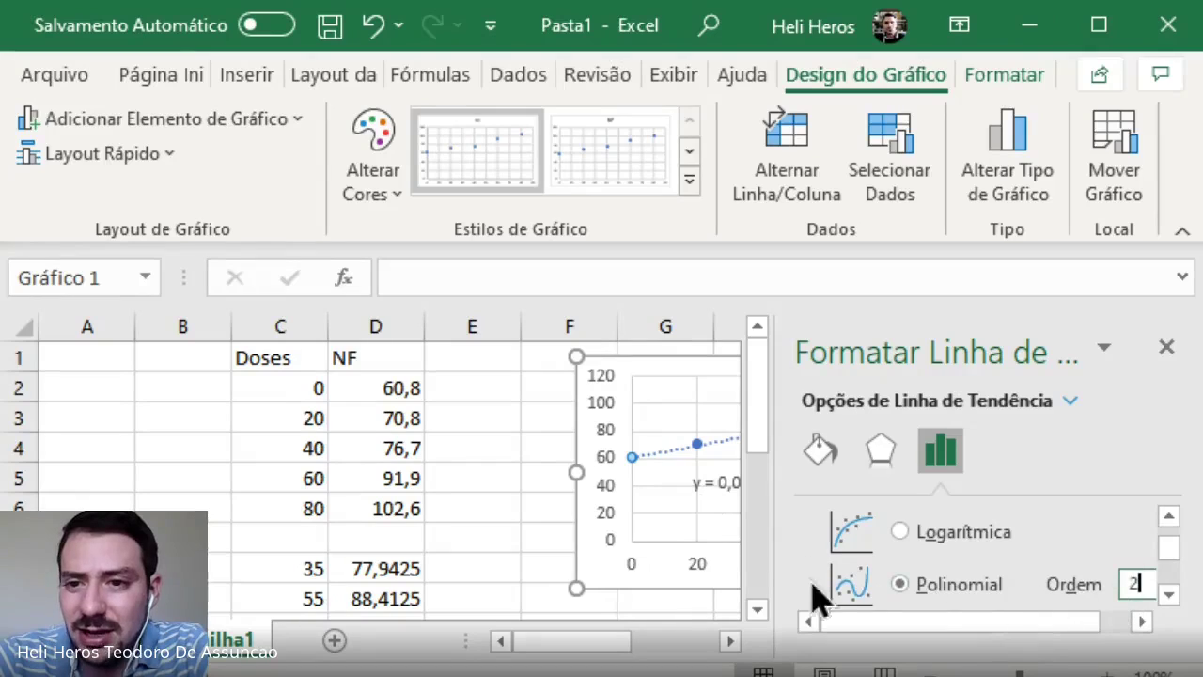
# - Move the chart clear of the formatting pane and examine the polynomial equation, its R² and how closely the curve follows the points
pyautogui.click(644, 512)
pyautogui.moveTo(642, 408); pyautogui.dragTo(184, 395)
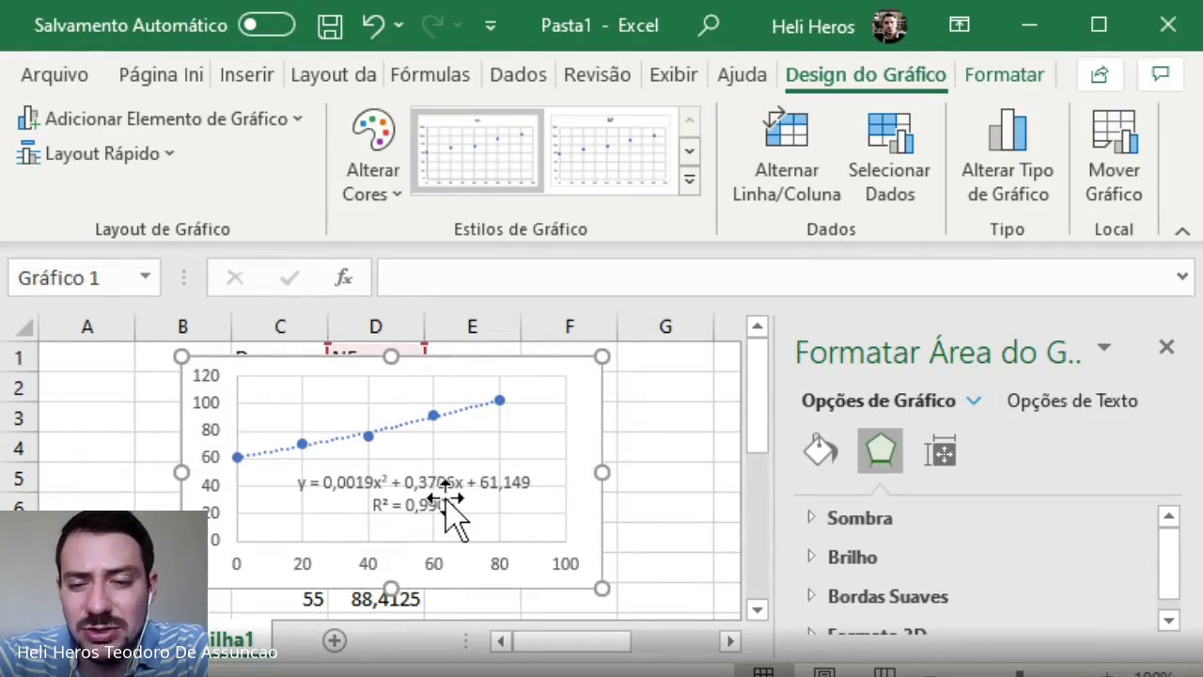
pyautogui.click(432, 420)
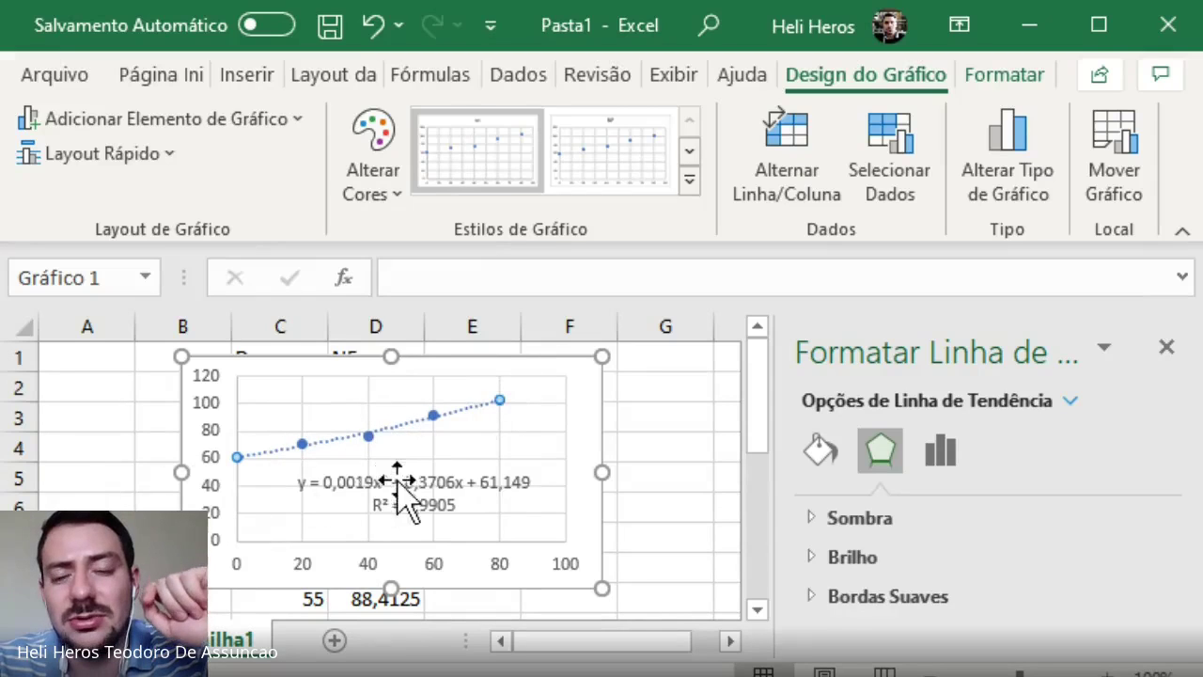
pyautogui.moveTo(492, 358); pyautogui.dragTo(609, 361)
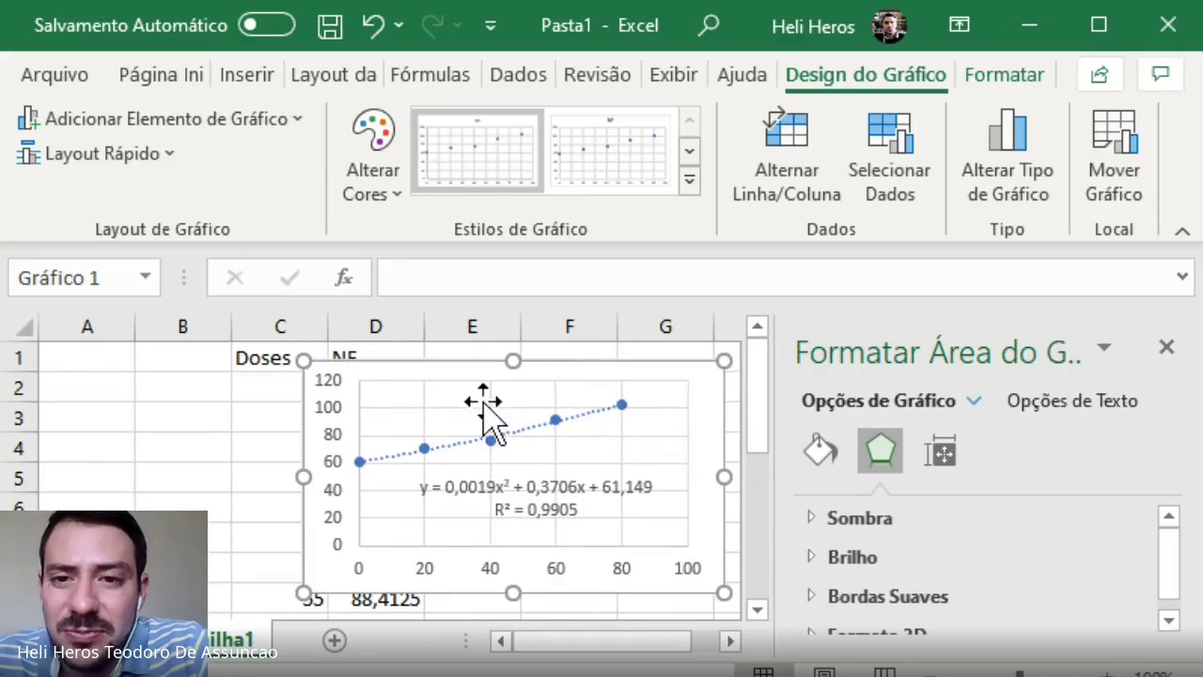
pyautogui.moveTo(473, 369); pyautogui.dragTo(422, 360)
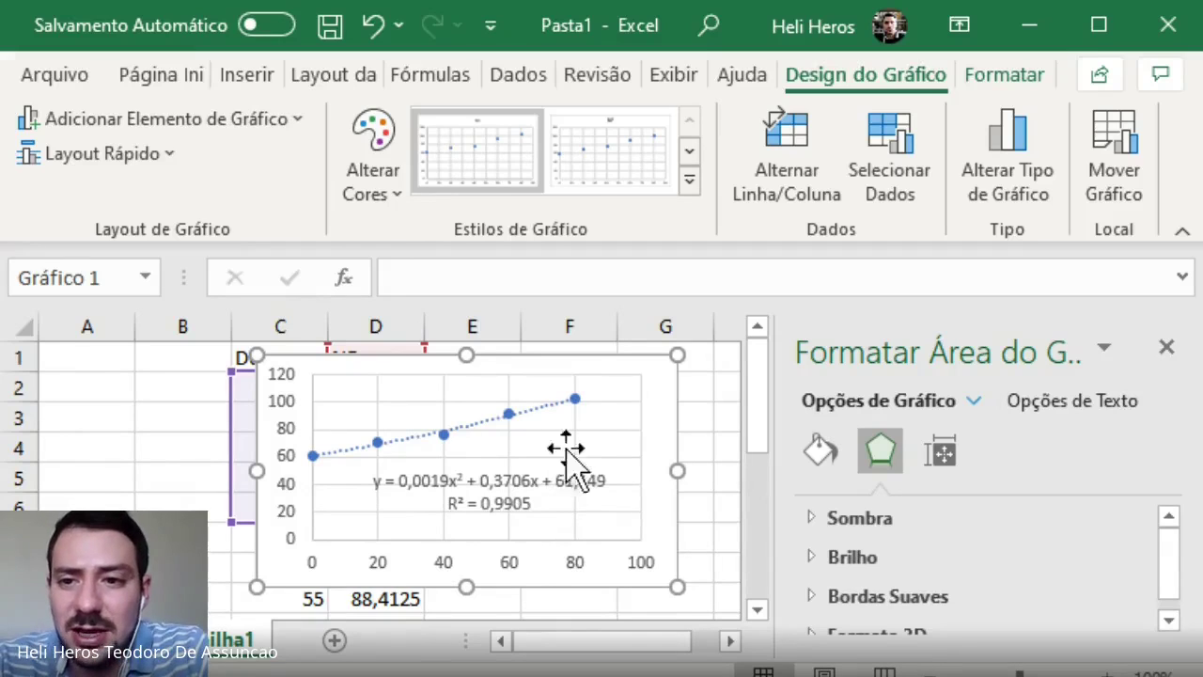
pyautogui.click(585, 378)
pyautogui.moveTo(599, 373); pyautogui.dragTo(448, 367)
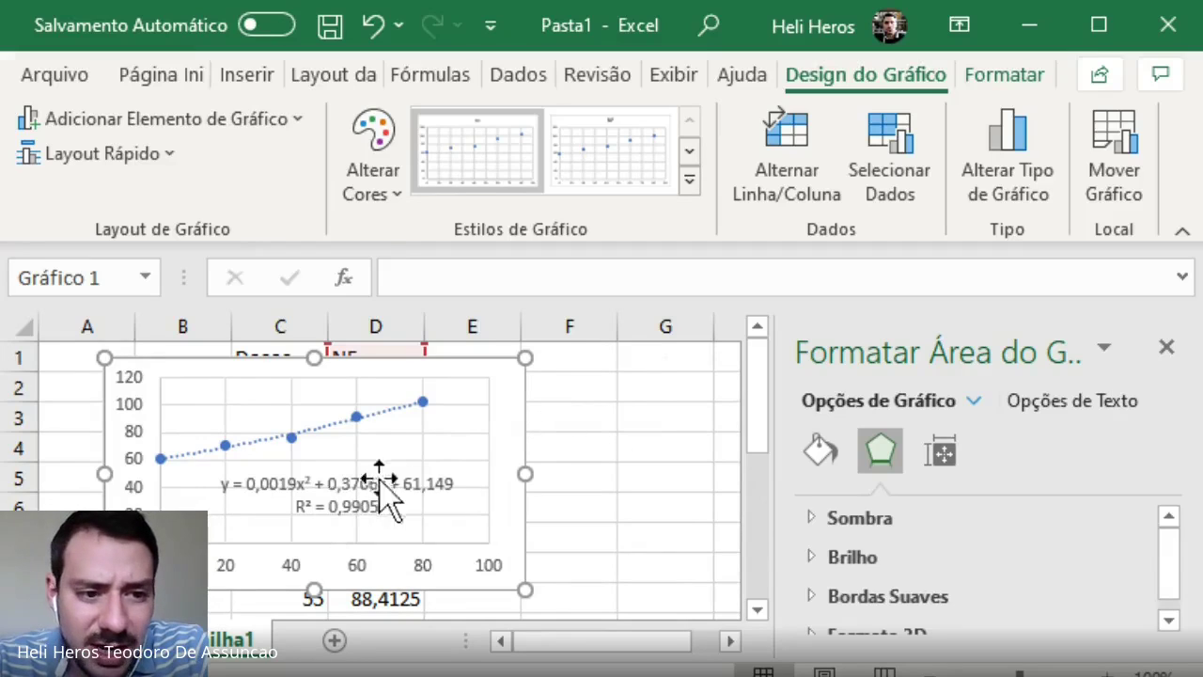
# - Delete the chart's vertical and horizontal gridlines
pyautogui.click(372, 449)
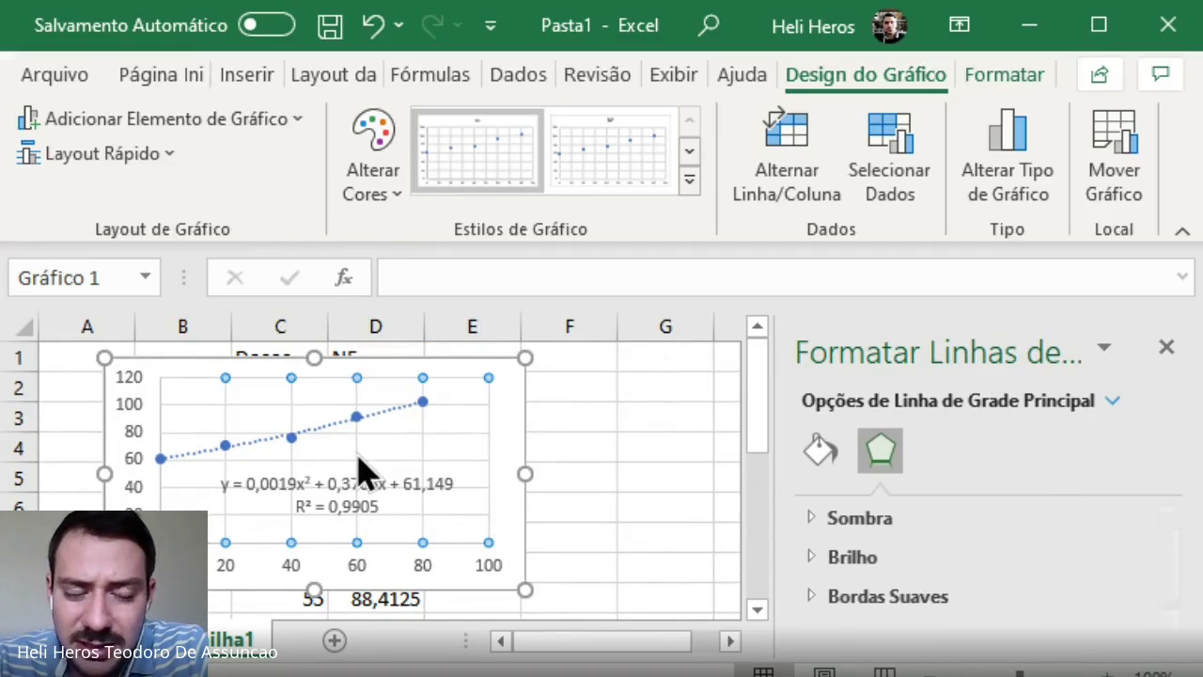
pyautogui.press('Escape')
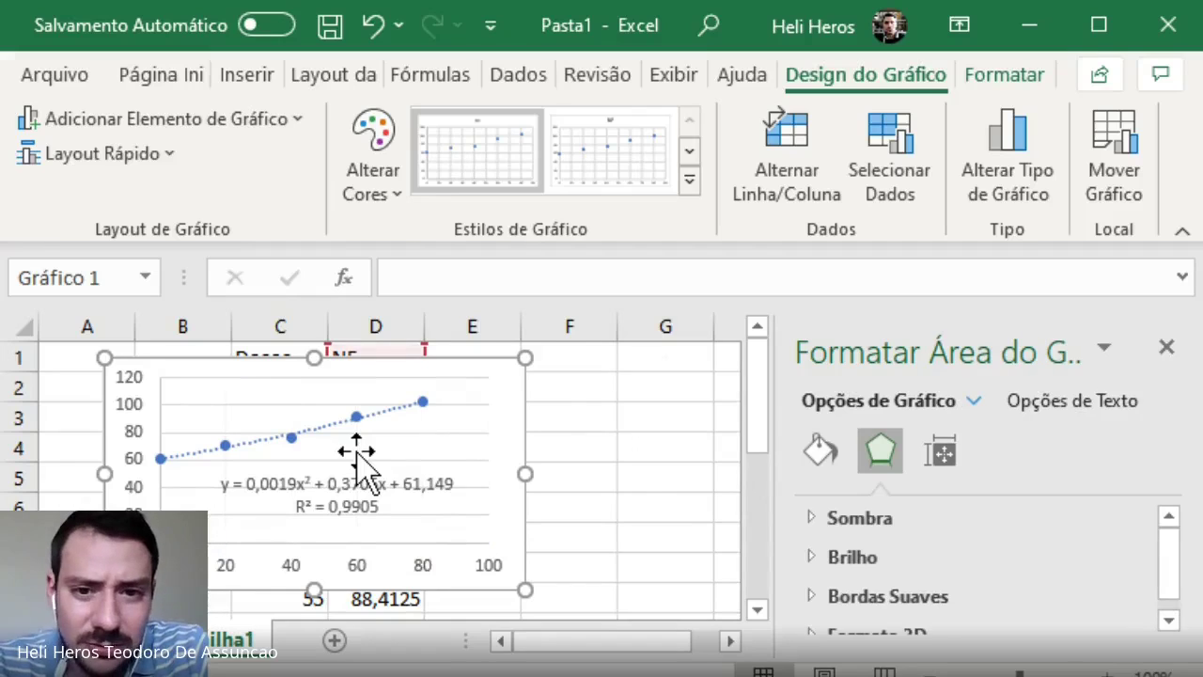
pyautogui.click(439, 433)
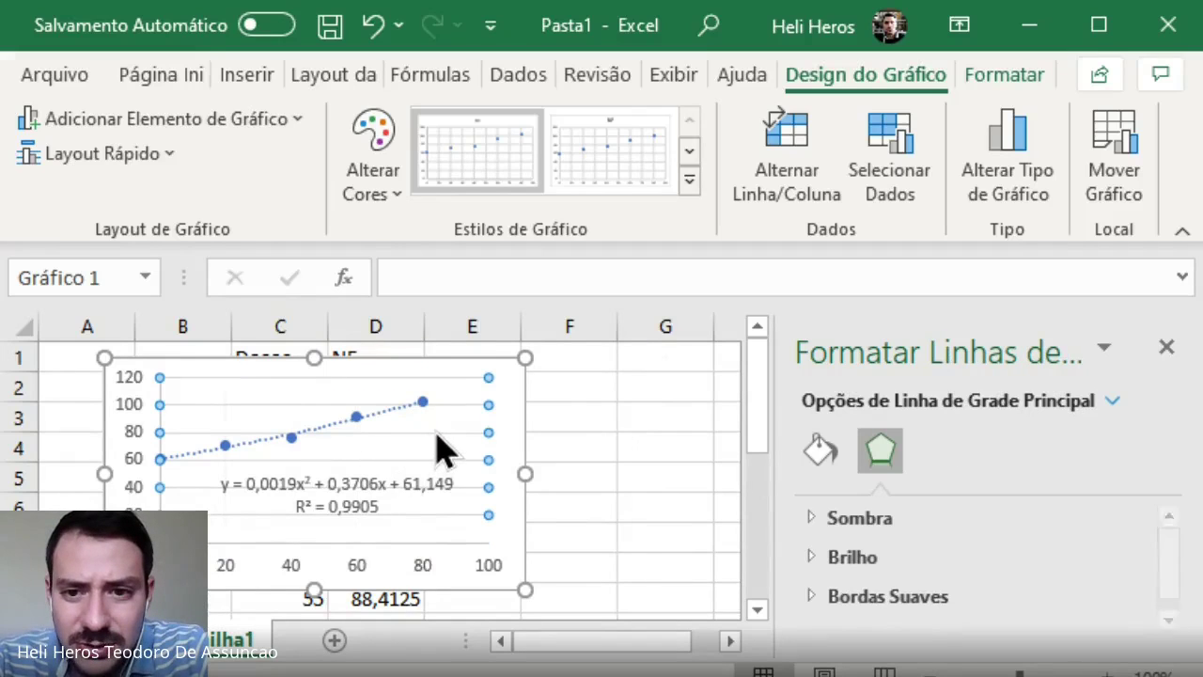
pyautogui.press('Delete')
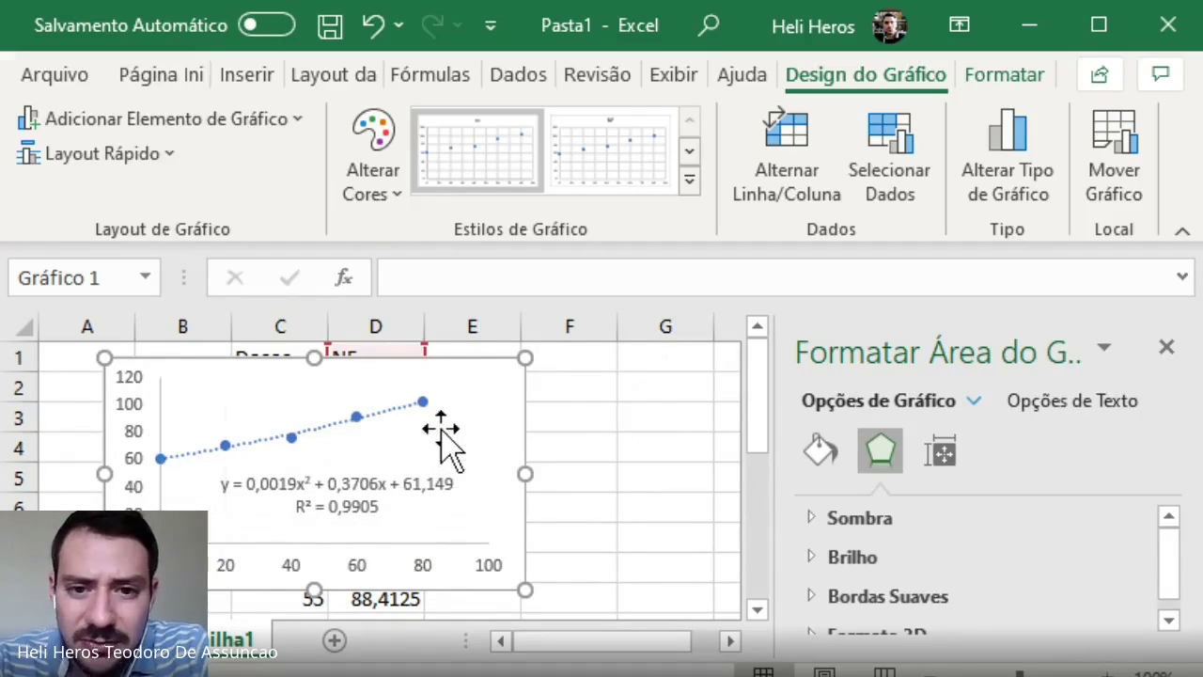
# - Close the formatting pane and move the chart beside the data table, over columns F to I
pyautogui.moveTo(280, 360); pyautogui.dragTo(387, 366)
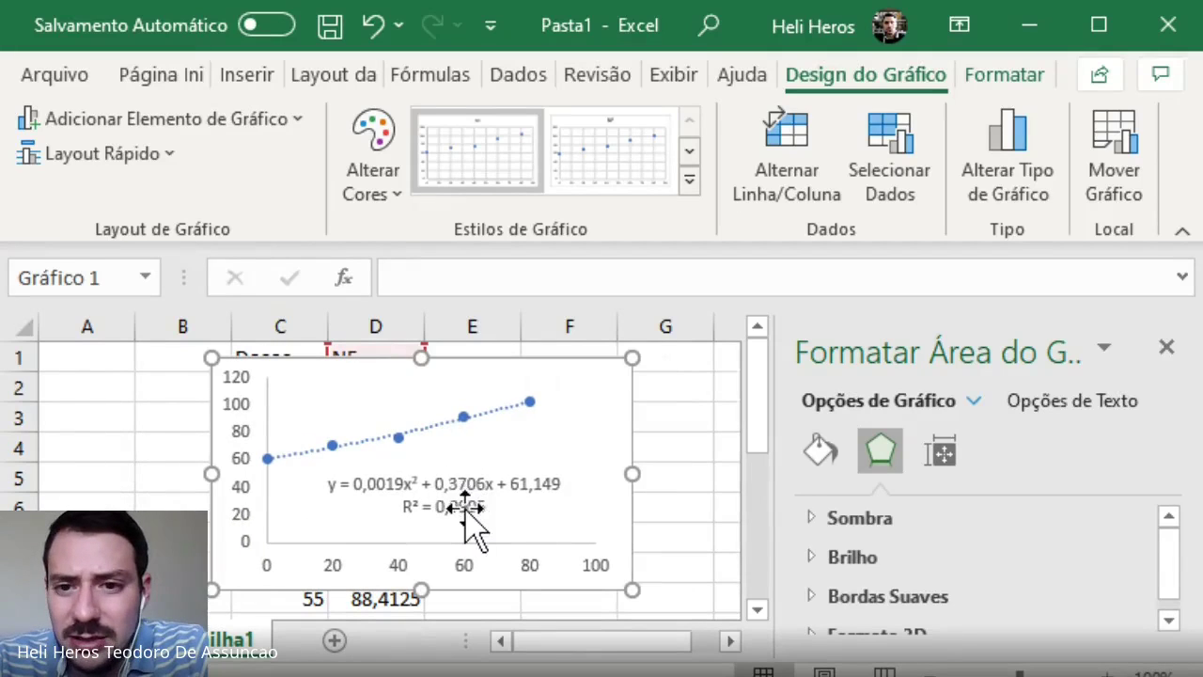
pyautogui.click(460, 411)
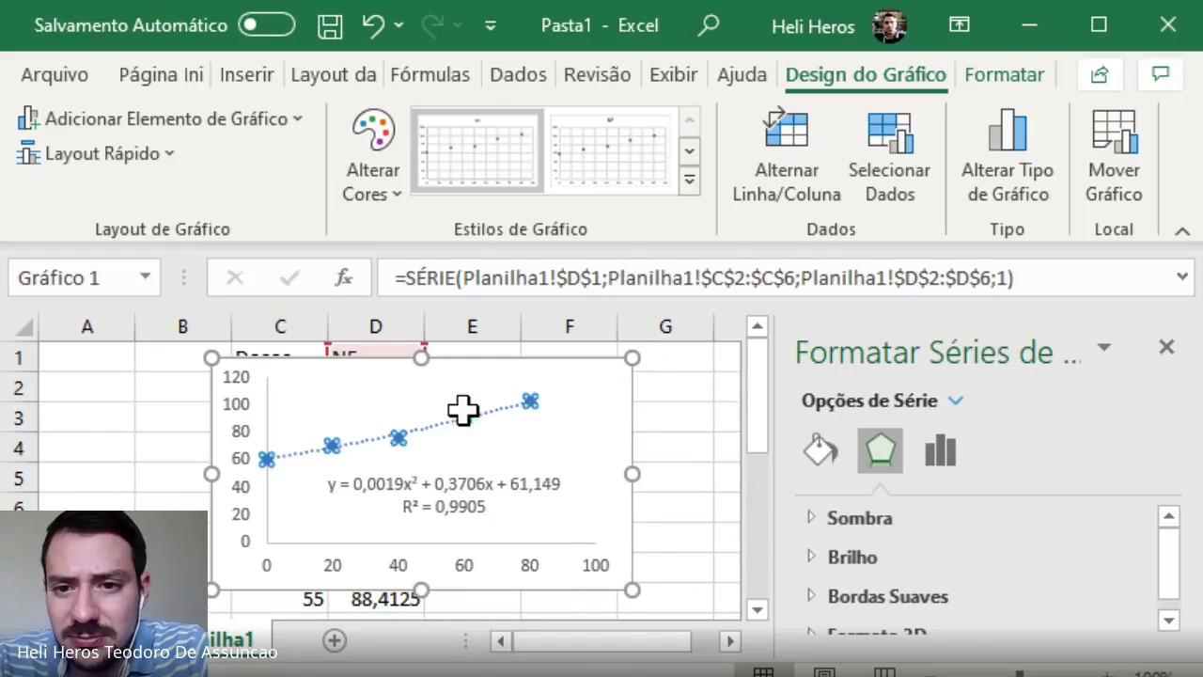
pyautogui.click(463, 413)
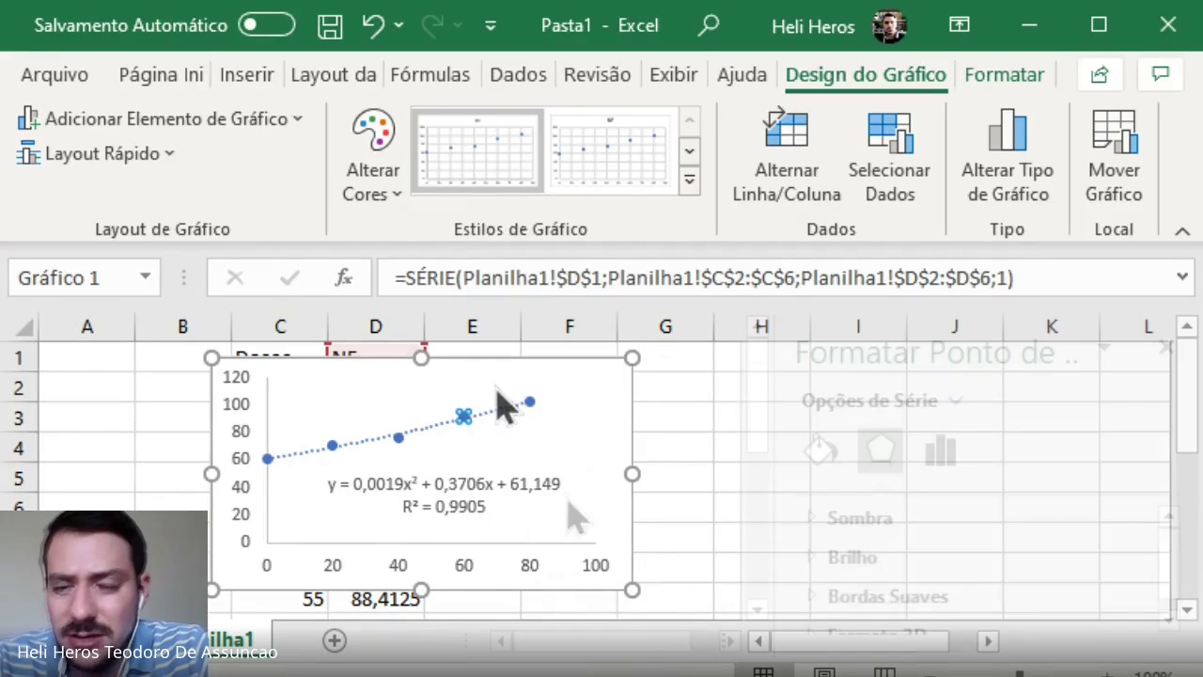
pyautogui.click(498, 386)
pyautogui.moveTo(483, 362); pyautogui.dragTo(804, 354)
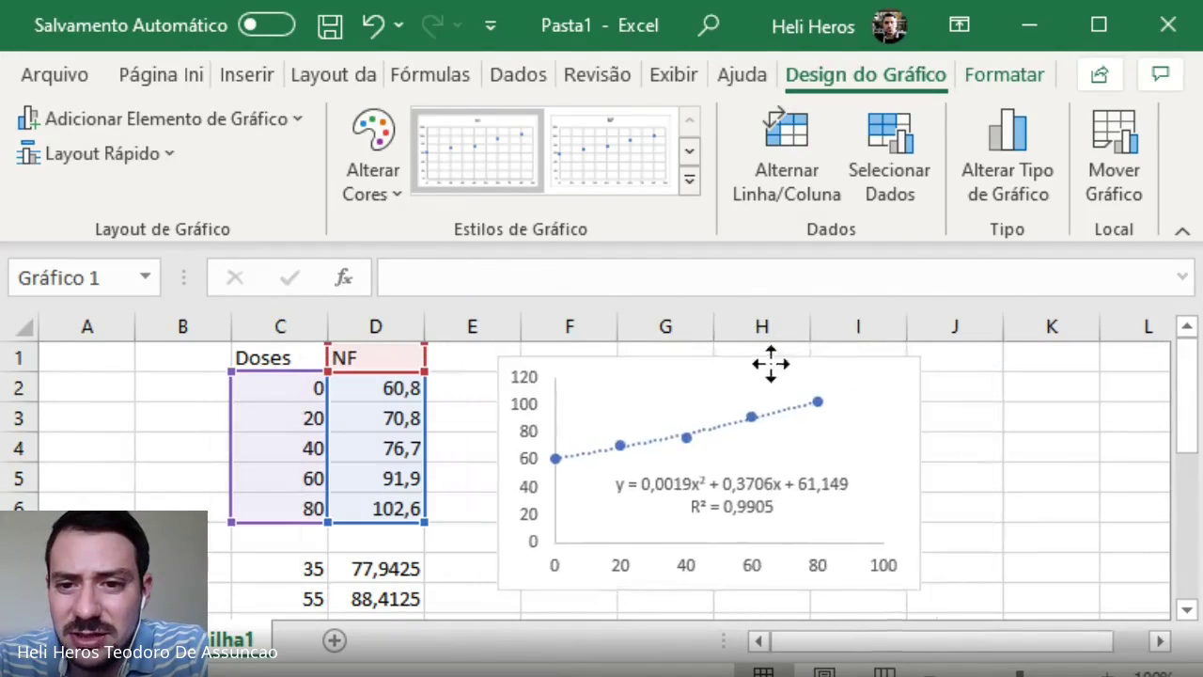
# - Delete the polynomial equation label and add a linear trendline to the NF series
pyautogui.click(731, 489)
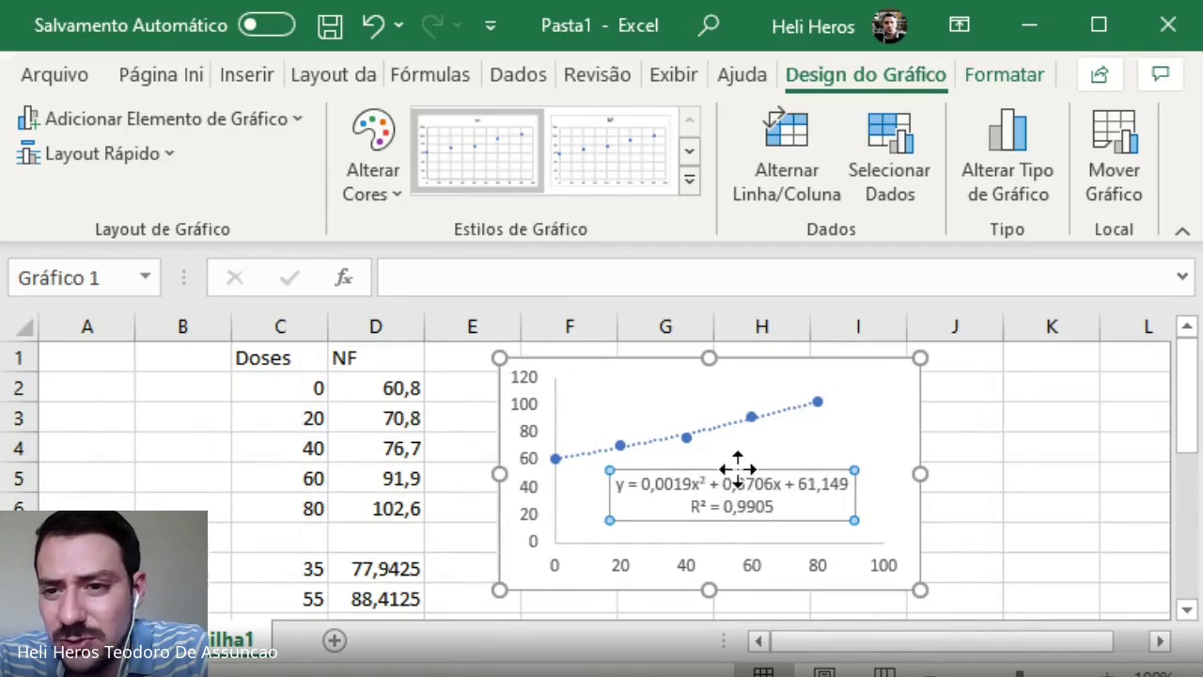
pyautogui.press('Delete')
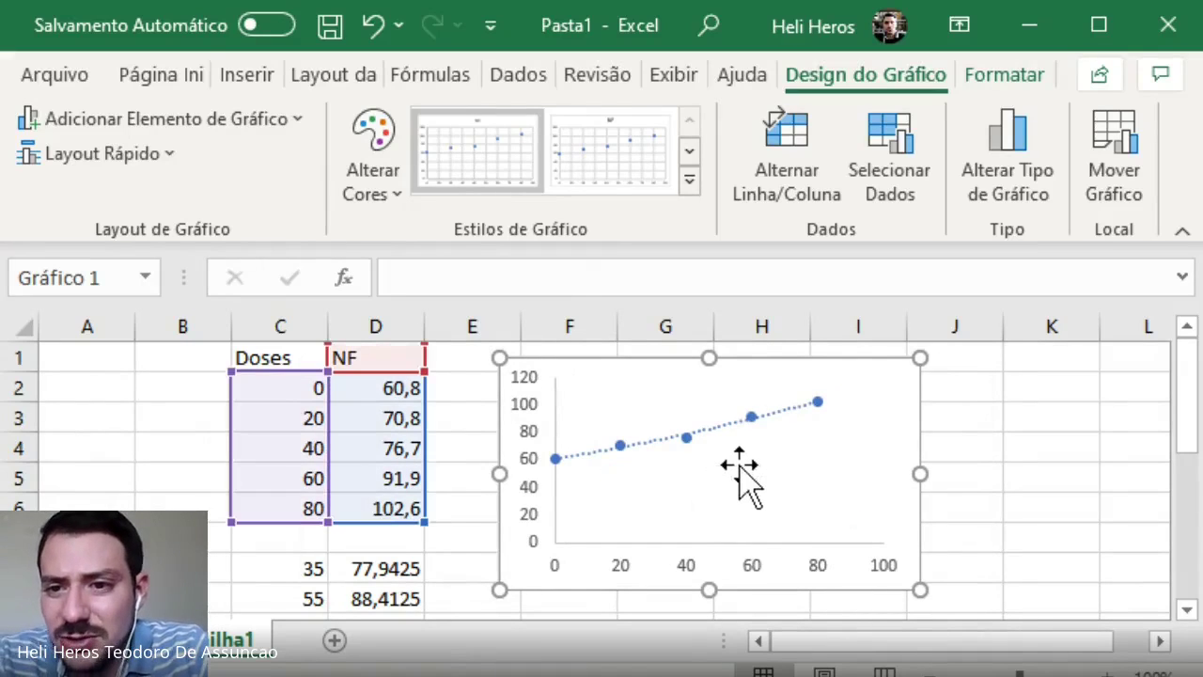
pyautogui.doubleClick(756, 421)
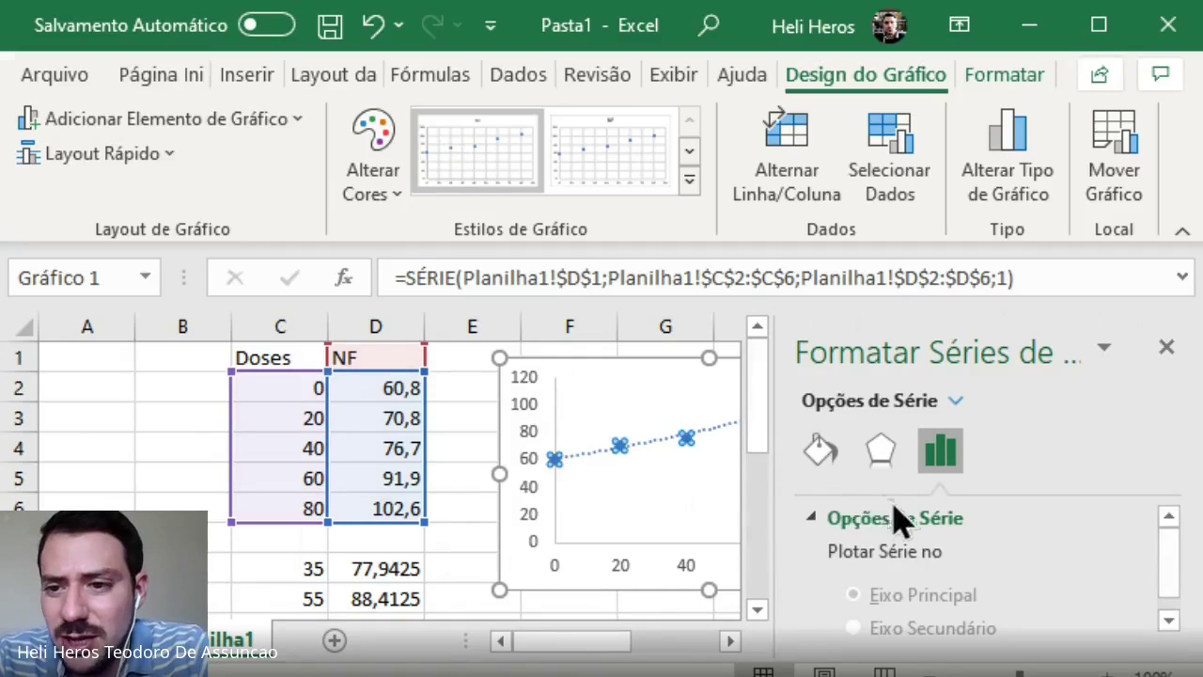
pyautogui.scroll(-2, 985, 553)
pyautogui.scroll(2, 928, 578)
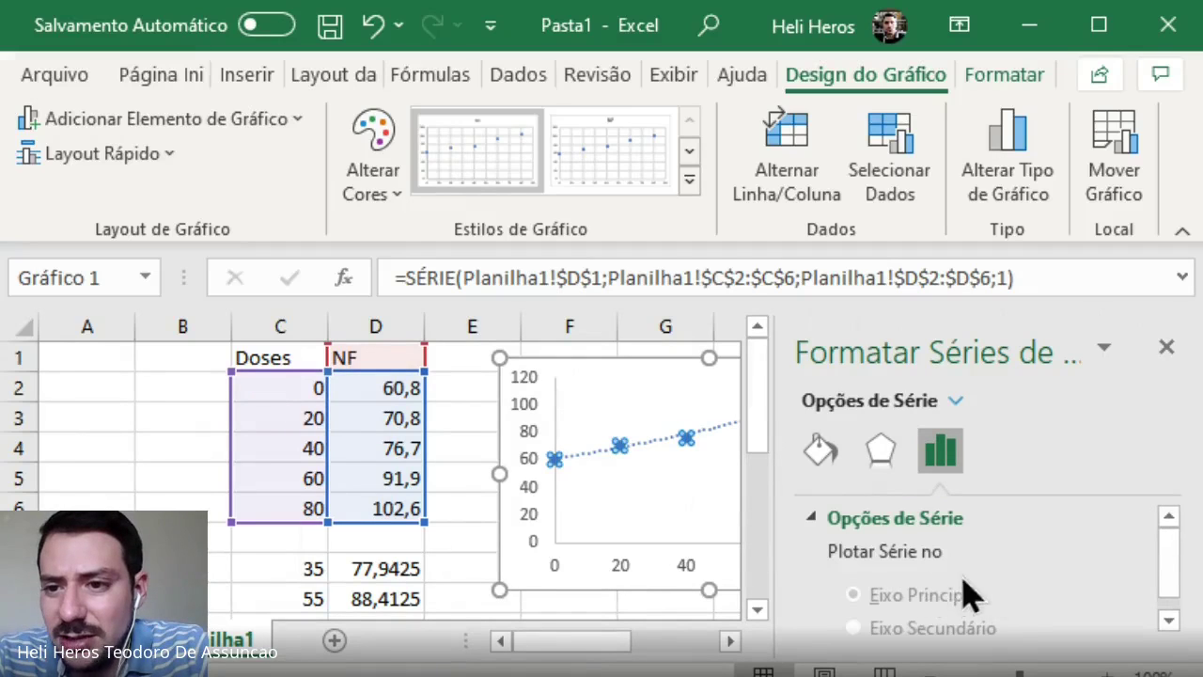
pyautogui.click(729, 424)
pyautogui.scroll(-3, 935, 566)
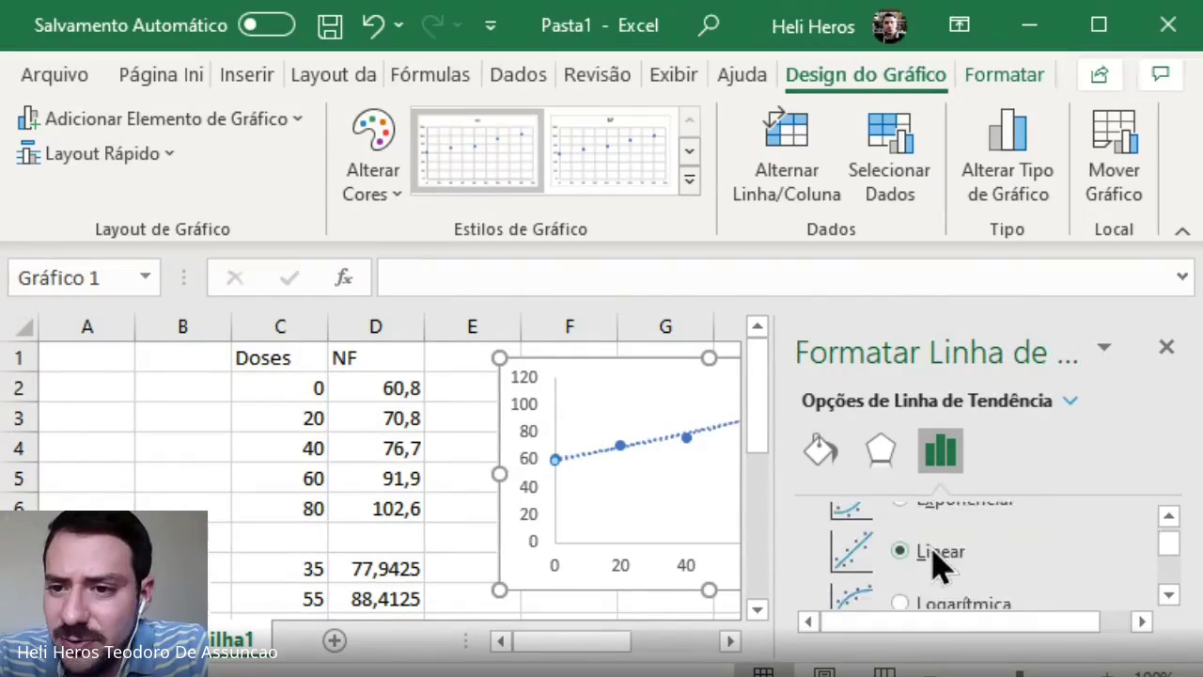
# - Display the linear trendline's equation and R² on the chart and place the label below the line, near its upper end
pyautogui.scroll(-1, 950, 578)
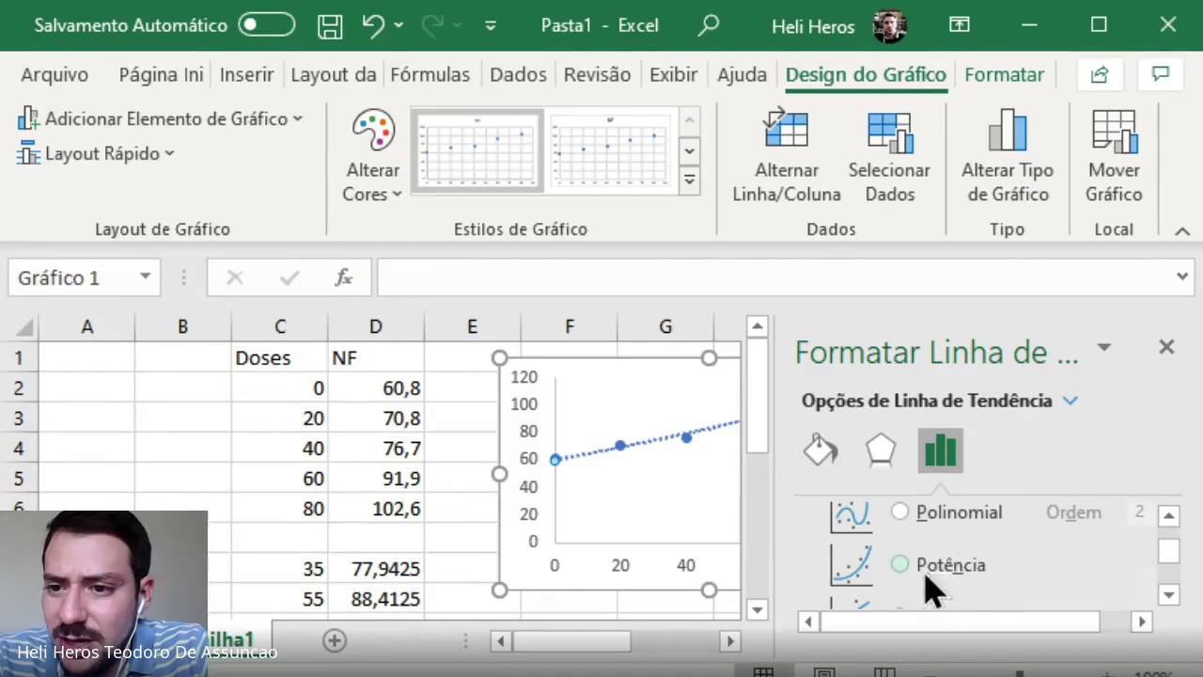
pyautogui.scroll(3, 928, 583)
pyautogui.scroll(-8, 916, 578)
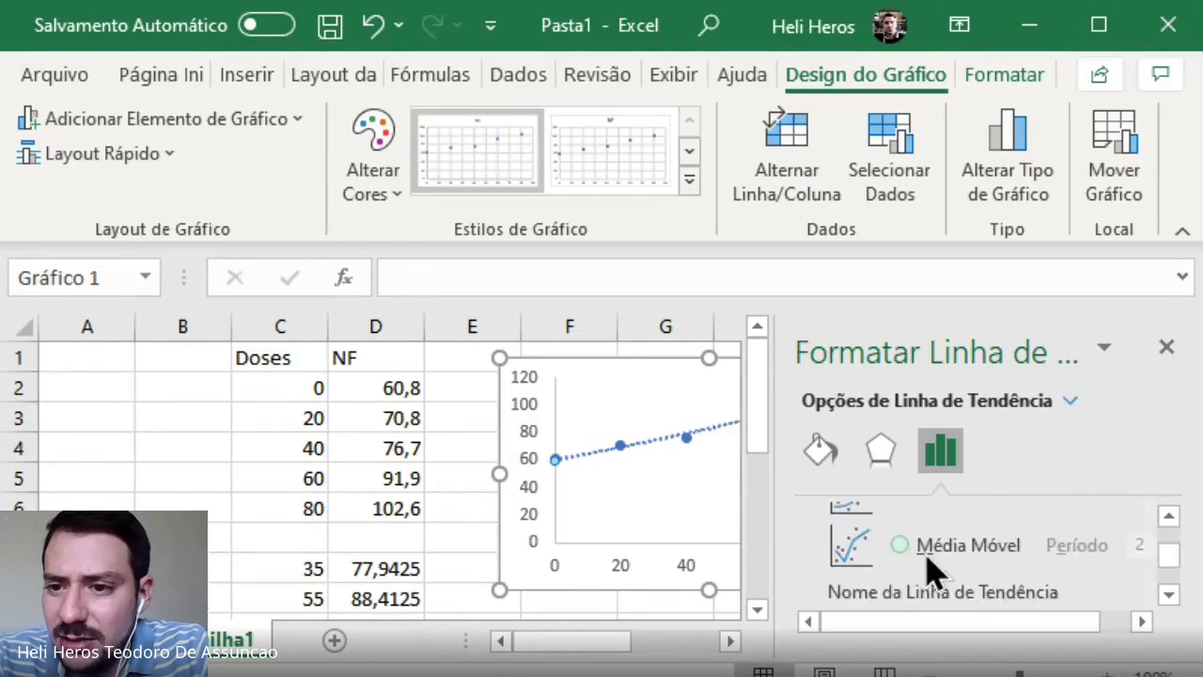
pyautogui.scroll(-2, 916, 590)
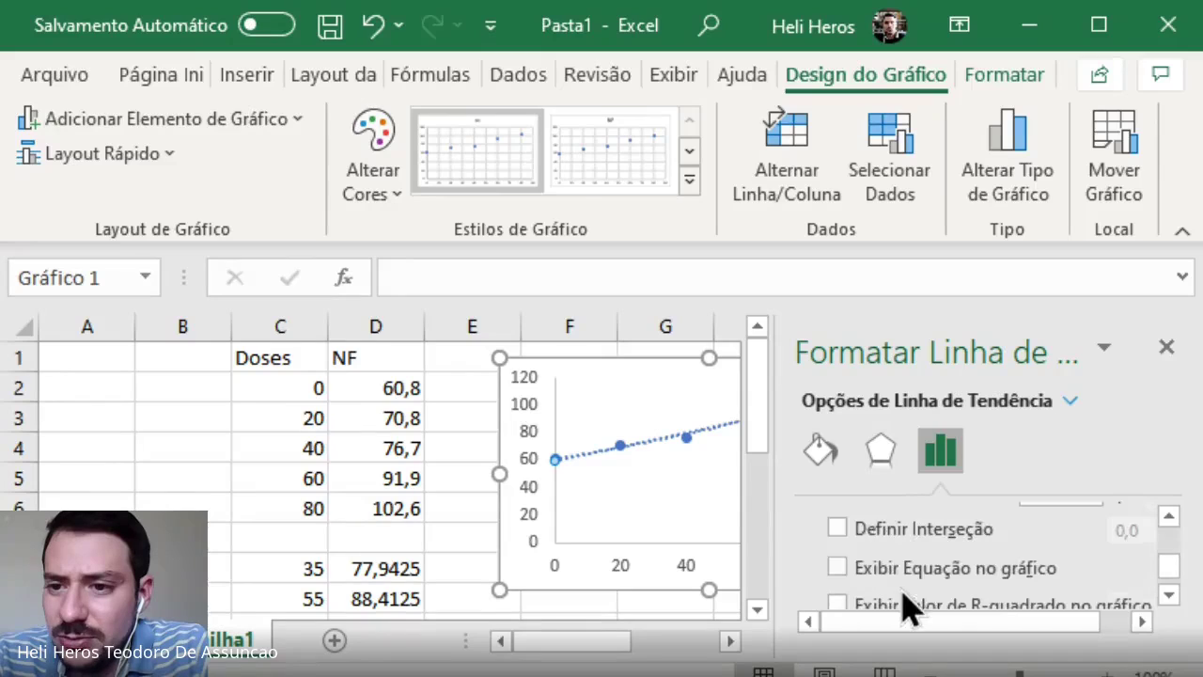
pyautogui.click(908, 569)
pyautogui.scroll(-1, 908, 569)
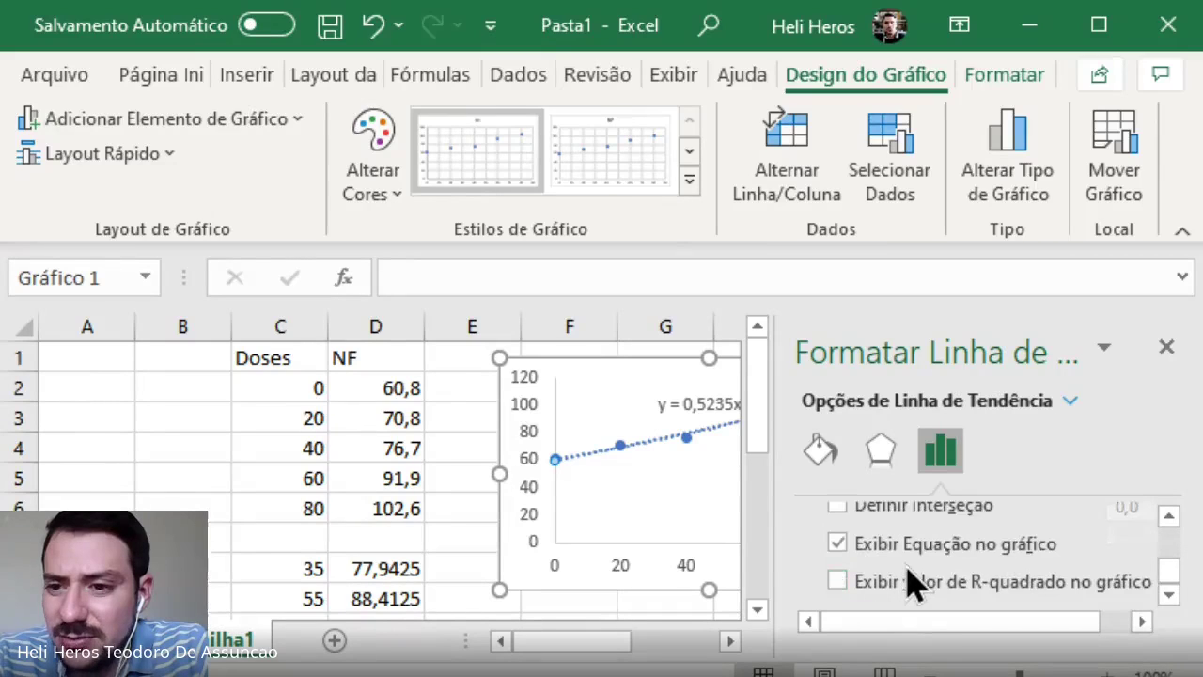
pyautogui.click(1167, 348)
pyautogui.moveTo(716, 428); pyautogui.dragTo(797, 512)
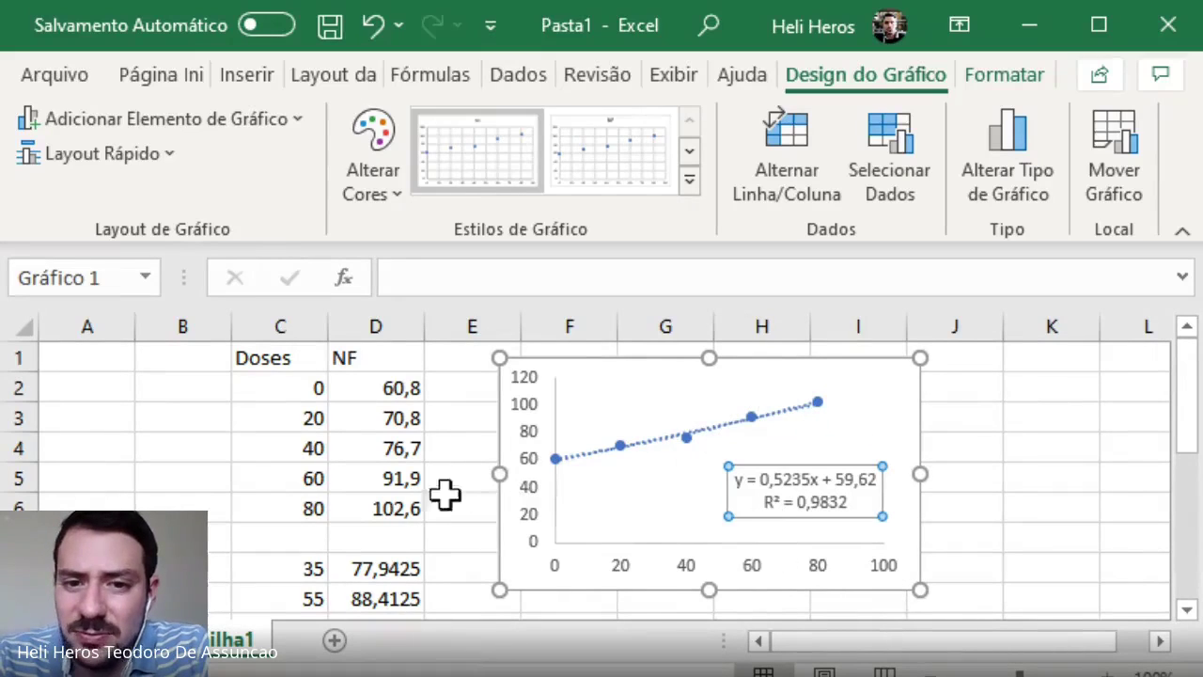
# - Switch to the exercise document and review items a and b on the best-fitting equation, scatter chart, curve and R²
pyautogui.hotkey('alt', 'Tab')
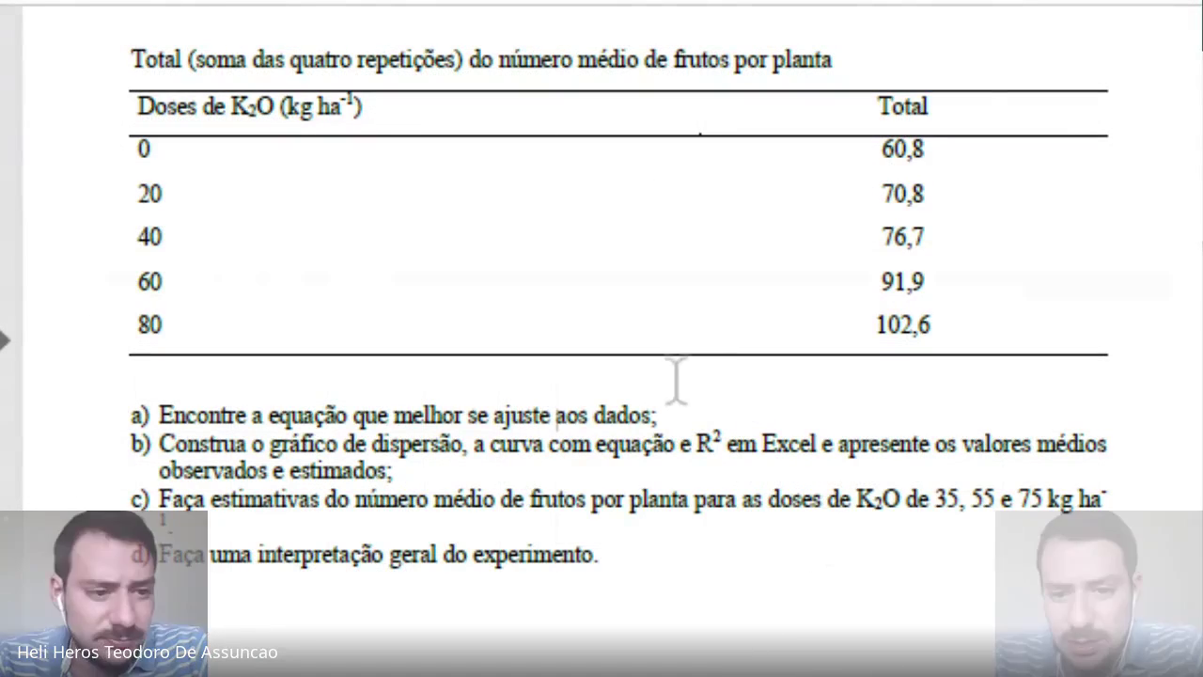
pyautogui.moveTo(158, 414)
pyautogui.mouseDown()
pyautogui.moveTo(545, 398)
pyautogui.moveTo(647, 413)
pyautogui.mouseUp()
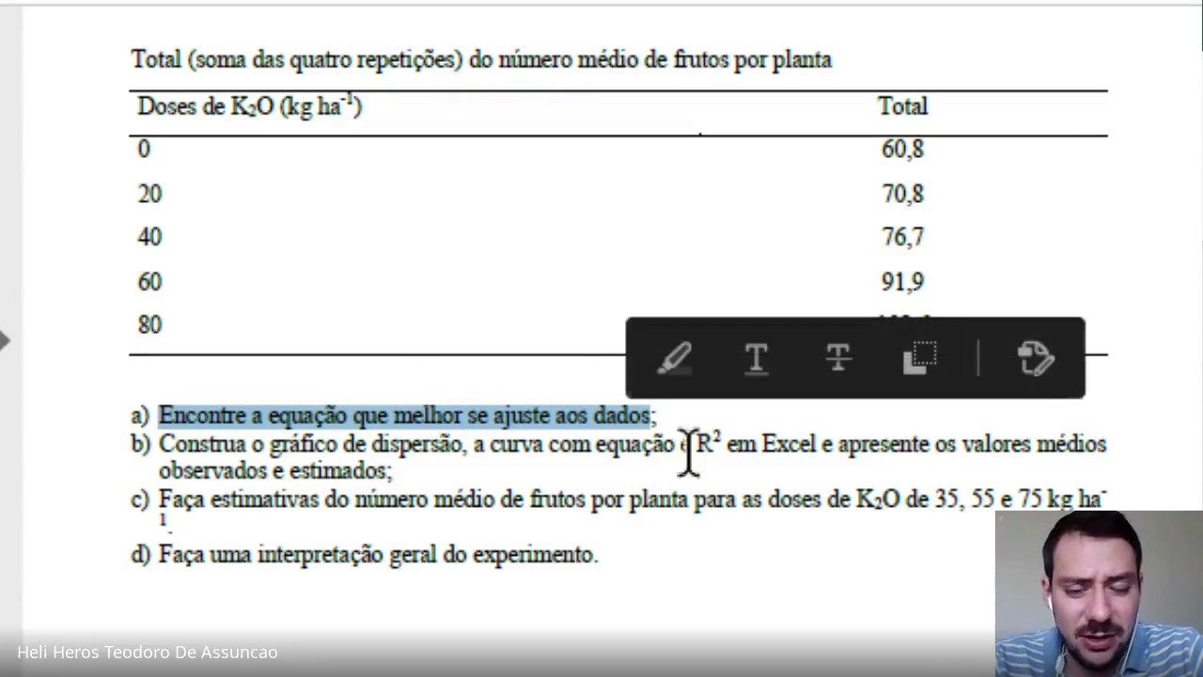
pyautogui.moveTo(126, 459); pyautogui.dragTo(557, 470)
pyautogui.click(558, 461)
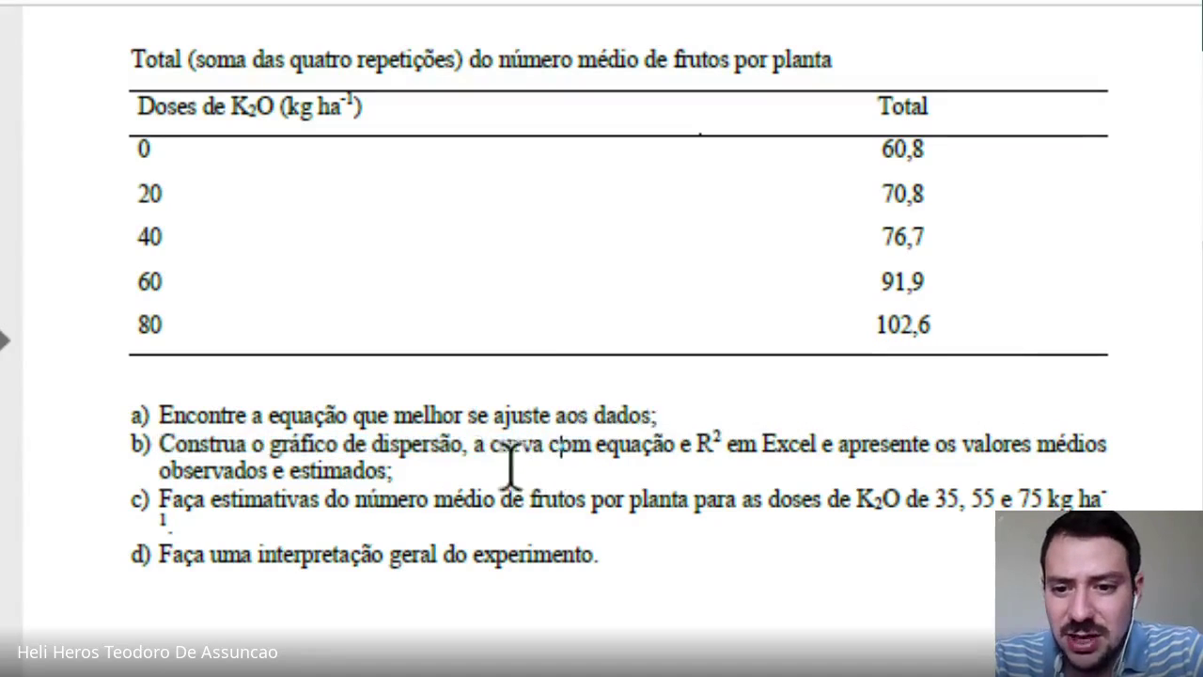
pyautogui.moveTo(482, 456)
pyautogui.mouseDown()
pyautogui.moveTo(696, 451)
pyautogui.moveTo(673, 442)
pyautogui.moveTo(709, 438)
pyautogui.mouseUp()
pyautogui.click(638, 498)
pyautogui.click(699, 515)
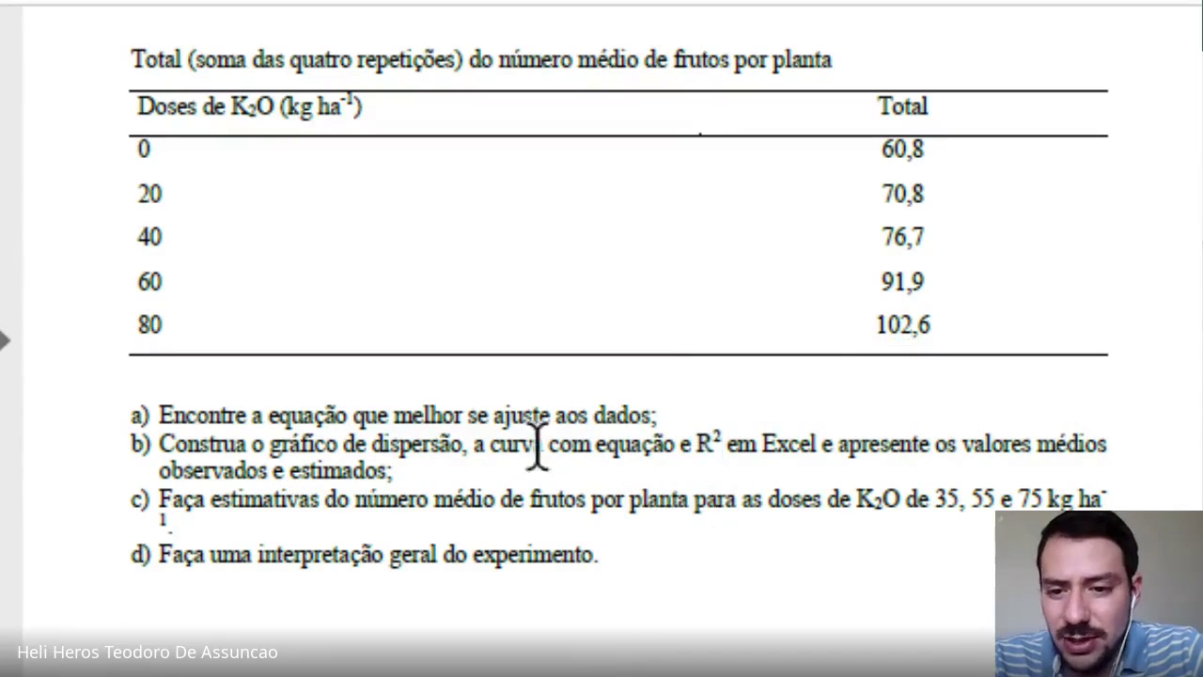
pyautogui.moveTo(488, 443); pyautogui.dragTo(675, 442)
pyautogui.click(710, 520)
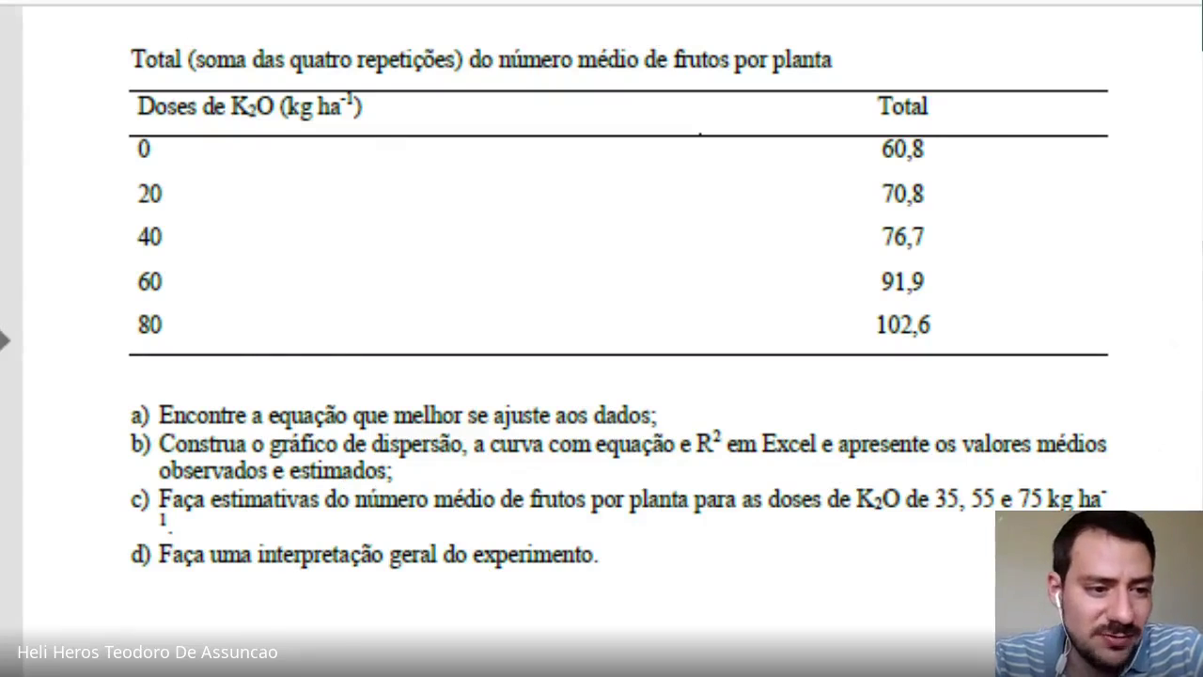
# - Return to Excel and review the doses and the observed NF values in D2:D6 alongside the chart
pyautogui.hotkey('alt', 'Tab')
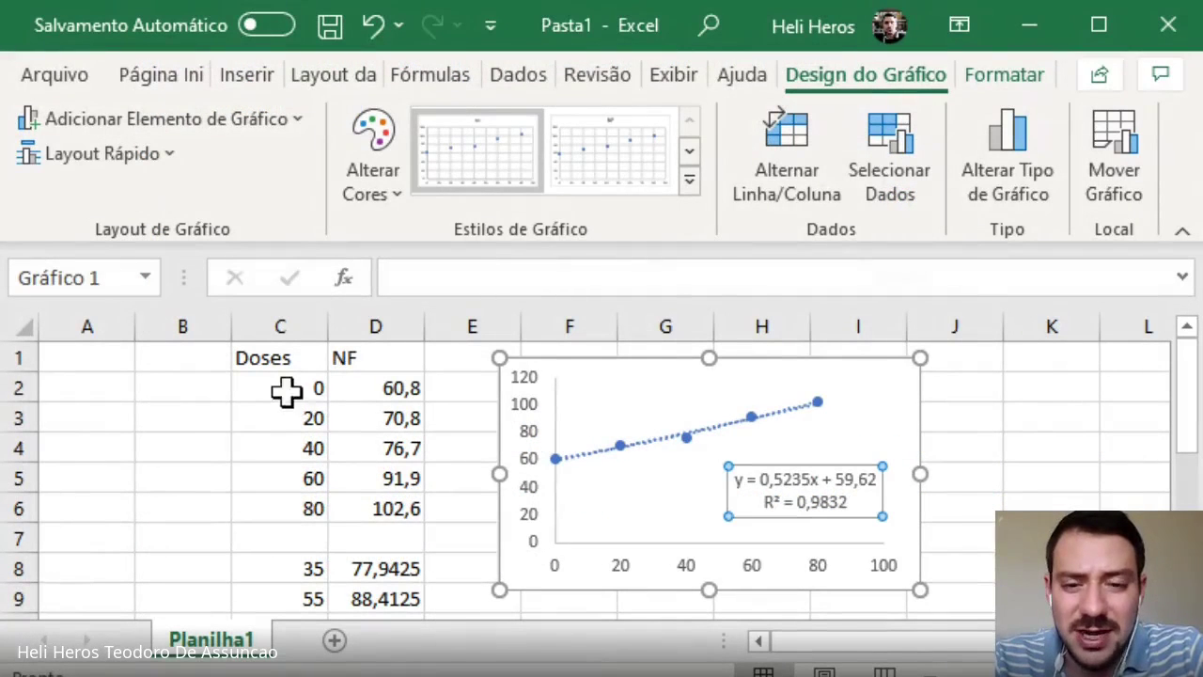
pyautogui.click(311, 386)
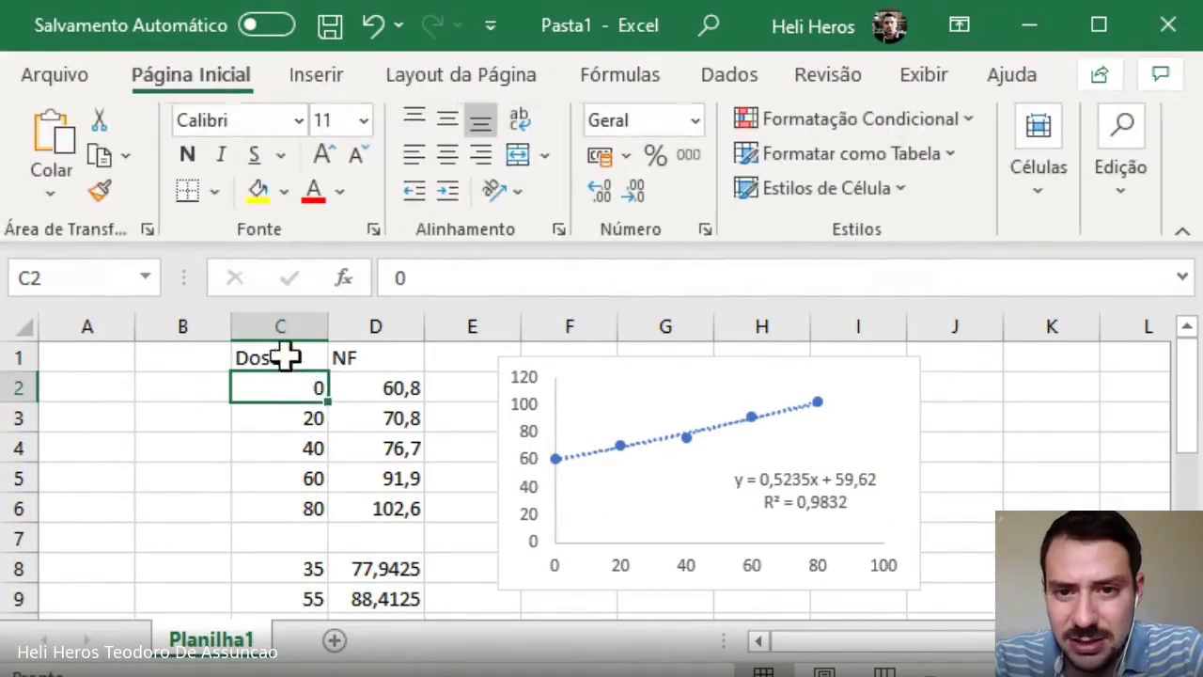
pyautogui.click(297, 362)
pyautogui.moveTo(297, 362); pyautogui.dragTo(376, 508)
pyautogui.moveTo(395, 387); pyautogui.dragTo(407, 508)
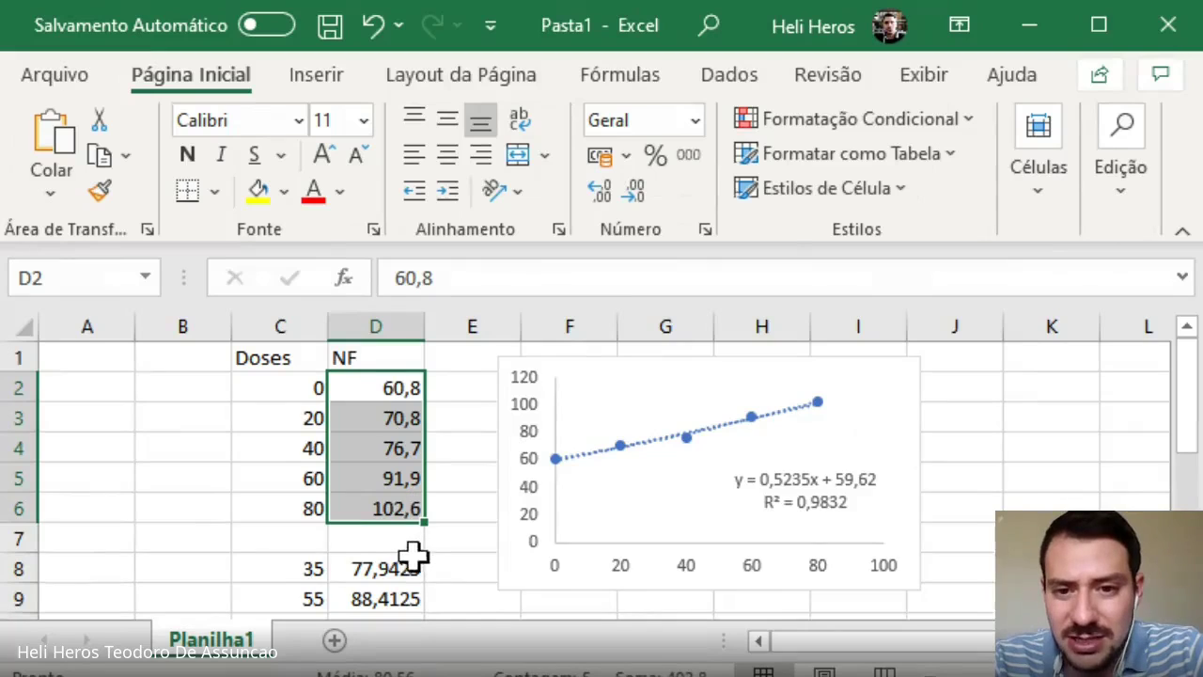
# - Review the estimates in D8:D10, then switch to the exercise document and read item c on the 35, 55 and 75 kg/ha K2O doses
pyautogui.scroll(-1, 395, 564)
pyautogui.moveTo(373, 479); pyautogui.dragTo(389, 572)
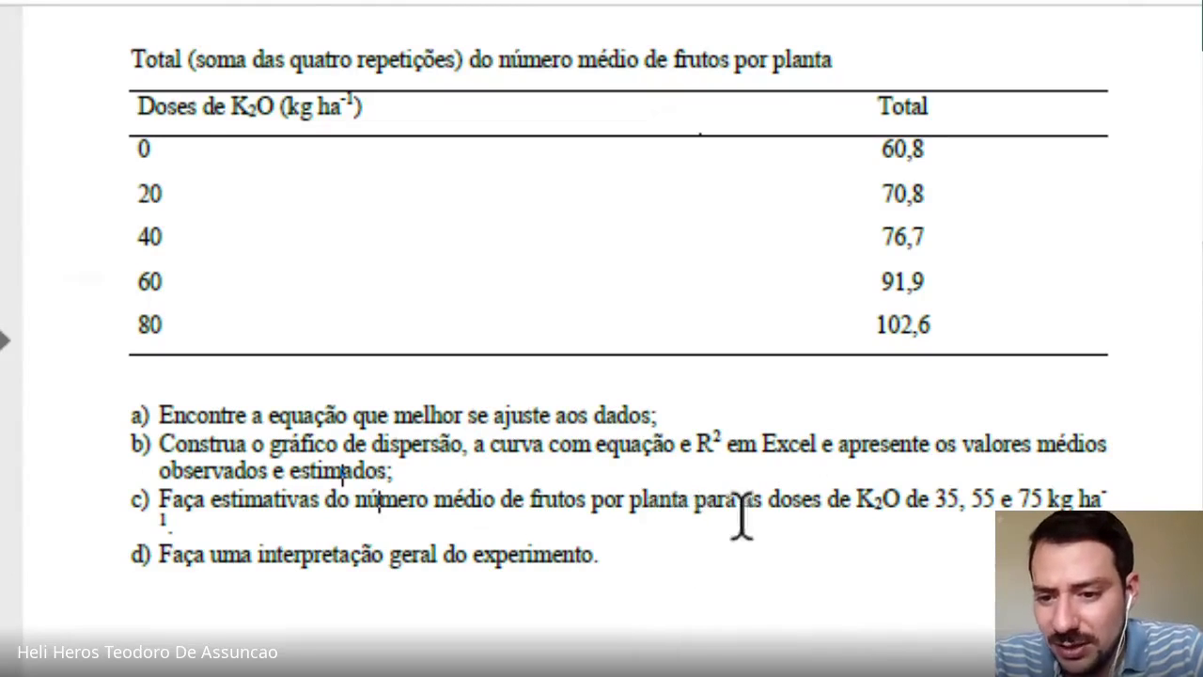
pyautogui.moveTo(854, 508); pyautogui.dragTo(891, 507)
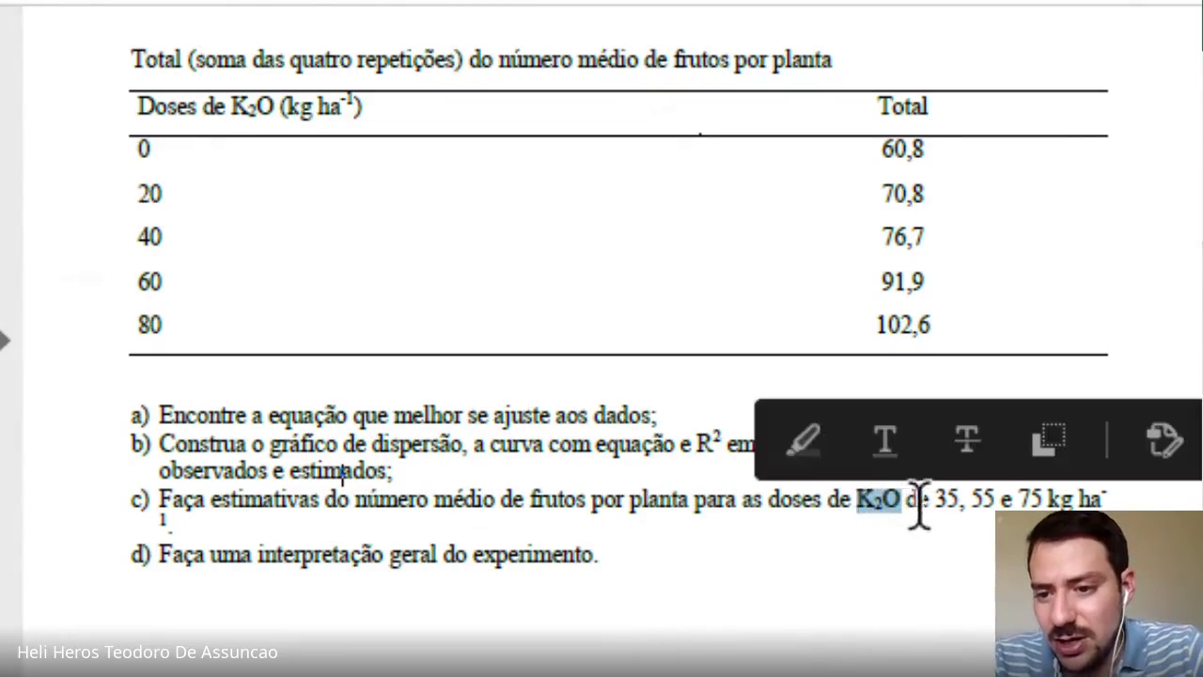
pyautogui.click(952, 500)
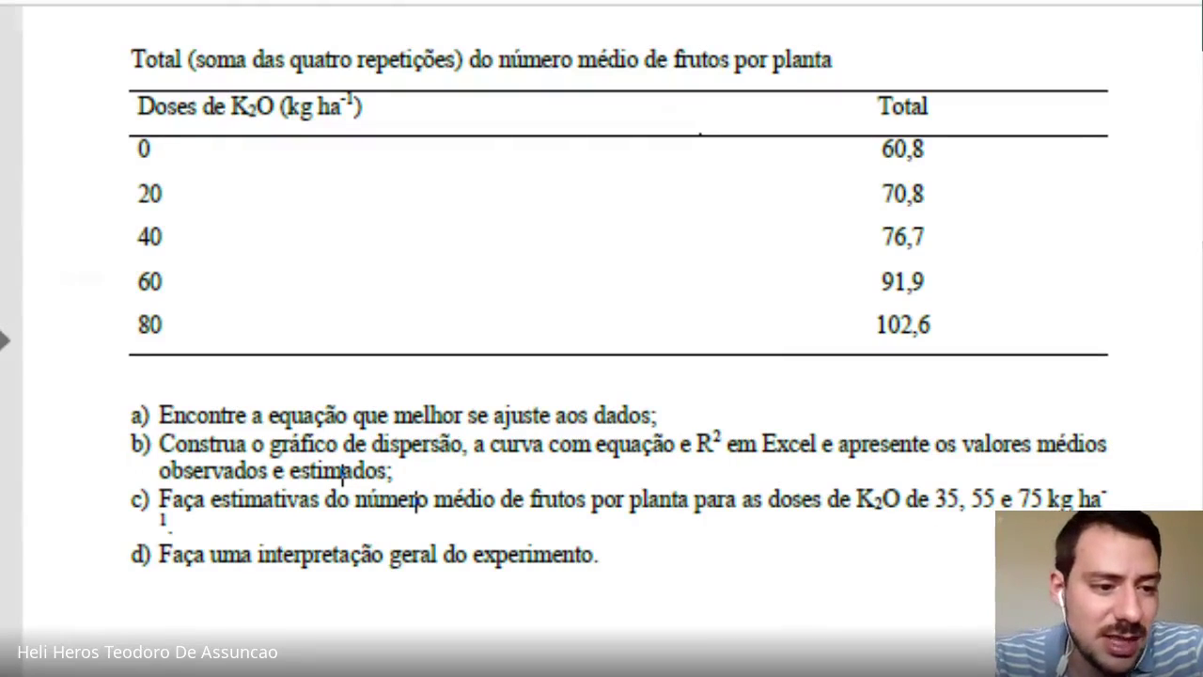
# - Return to Excel and review the estimated NF values for doses 35, 55 and 75 in rows 8 to 10
pyautogui.hotkey('alt', 'Tab')
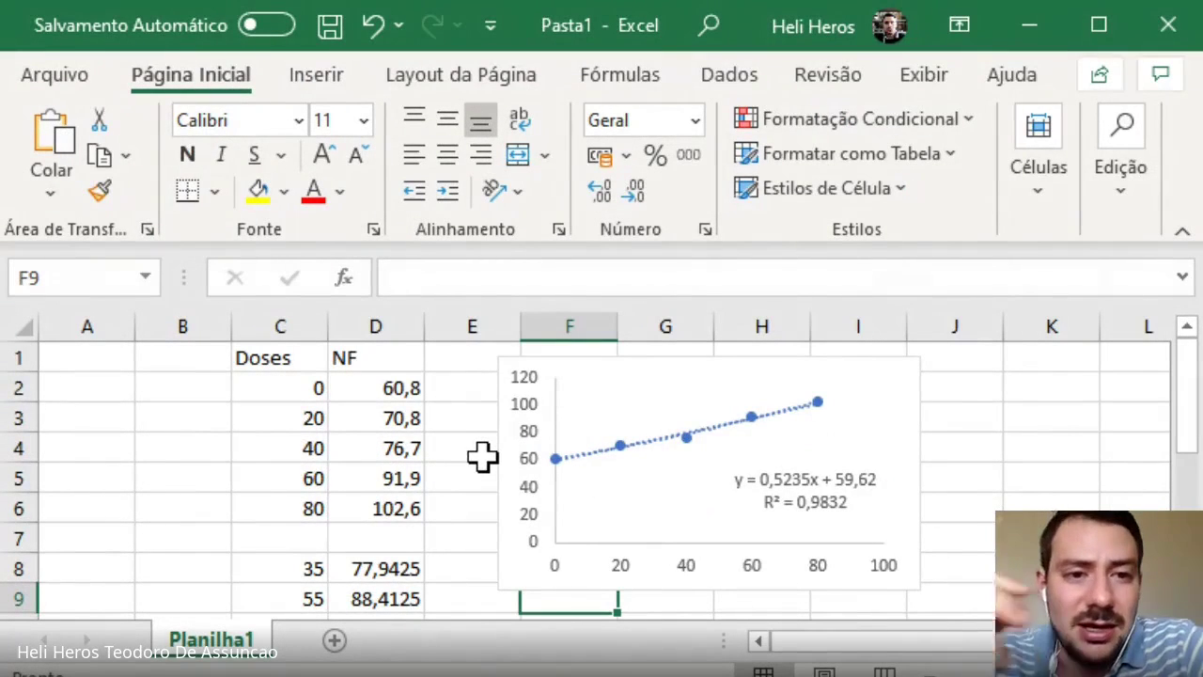
pyautogui.hotkey('alt', 'Tab')
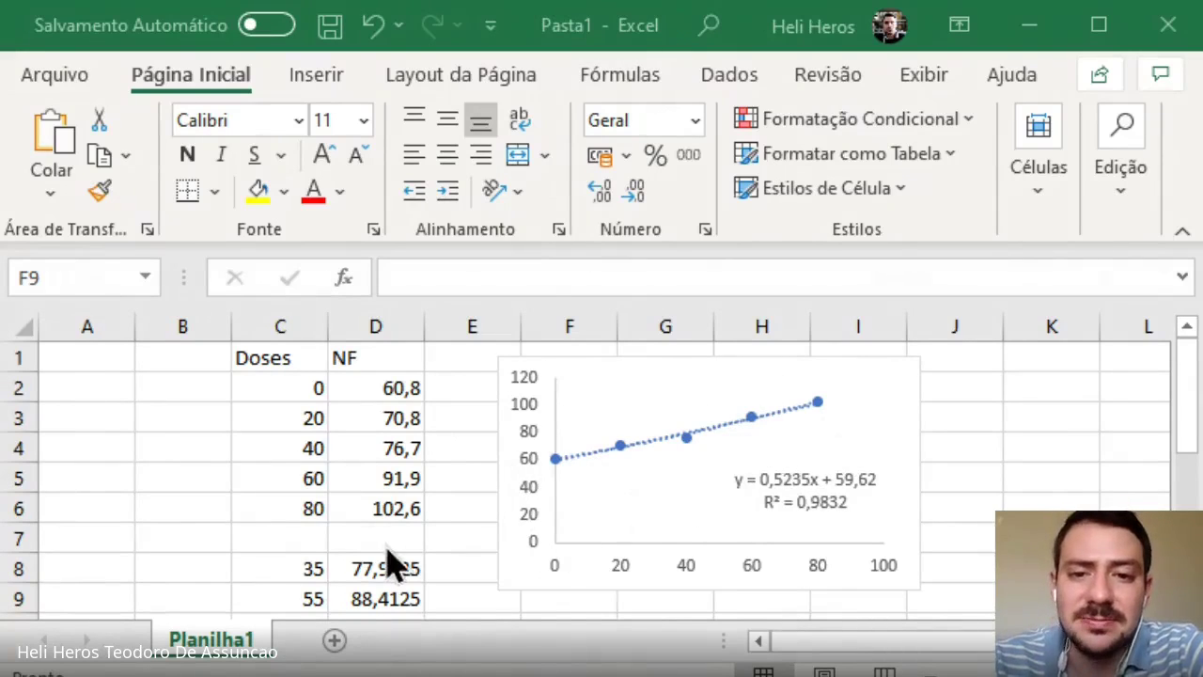
pyautogui.scroll(-1, 381, 543)
pyautogui.scroll(-1, 380, 543)
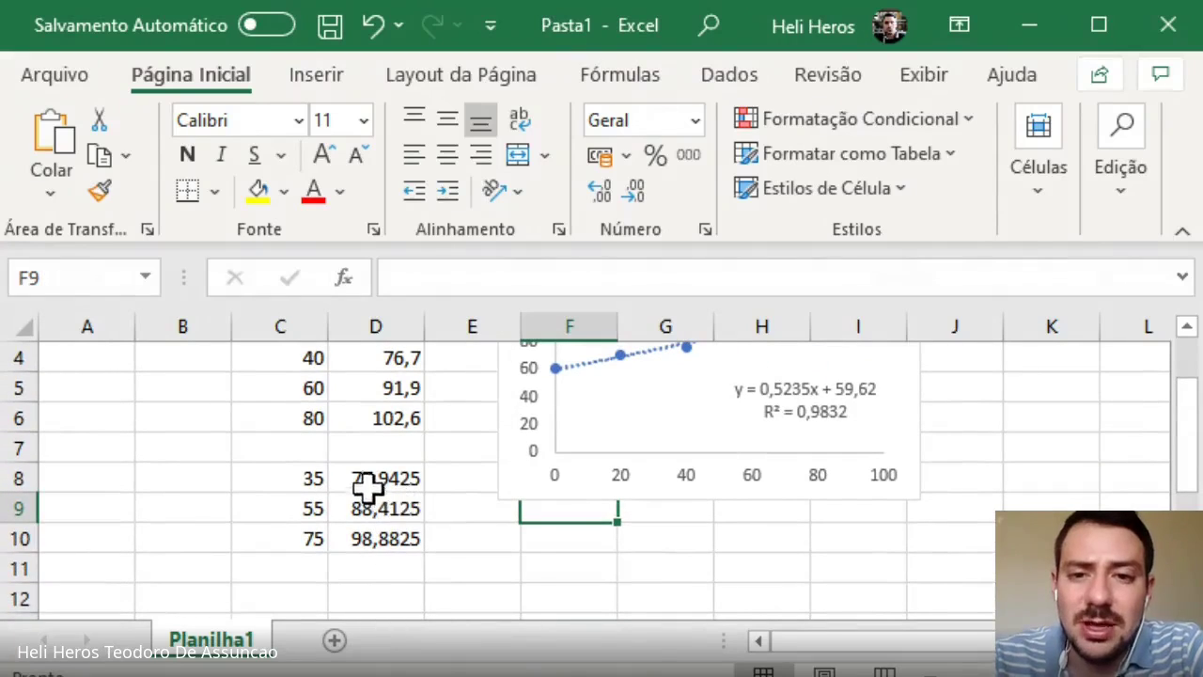
# - Examine the tested doses in C2:C6 and their observed NF values in D2:D6, comparing them with the chart's points and trendline
pyautogui.scroll(1, 370, 478)
pyautogui.click(390, 515)
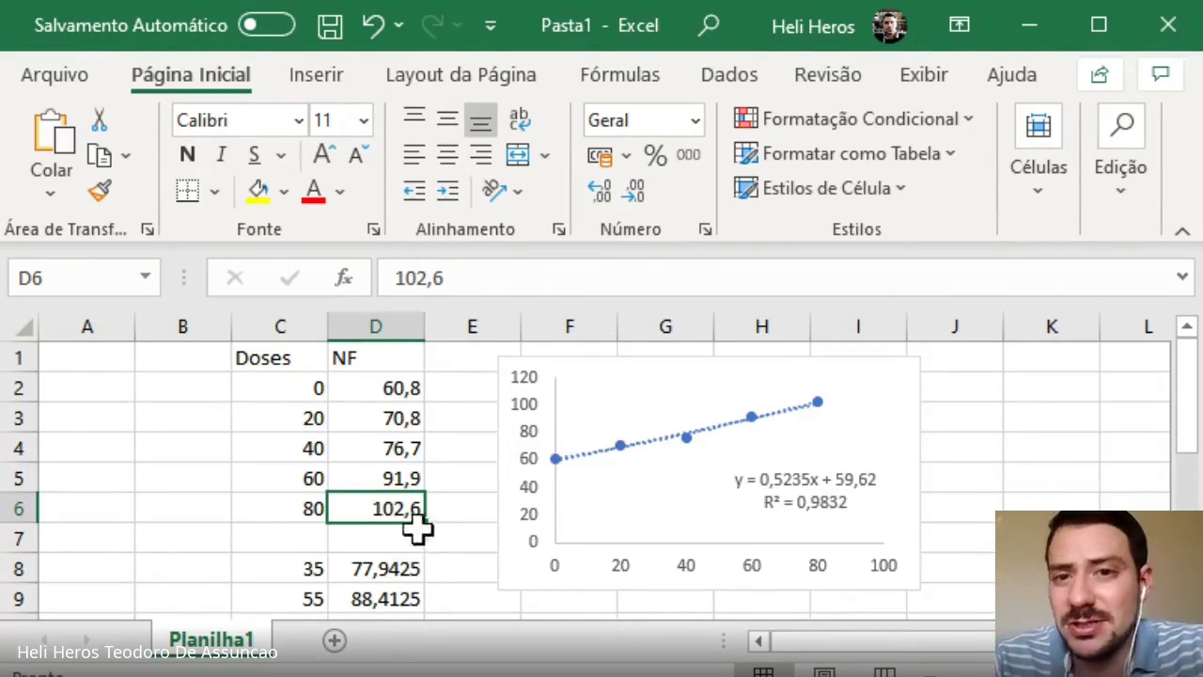
pyautogui.click(312, 393)
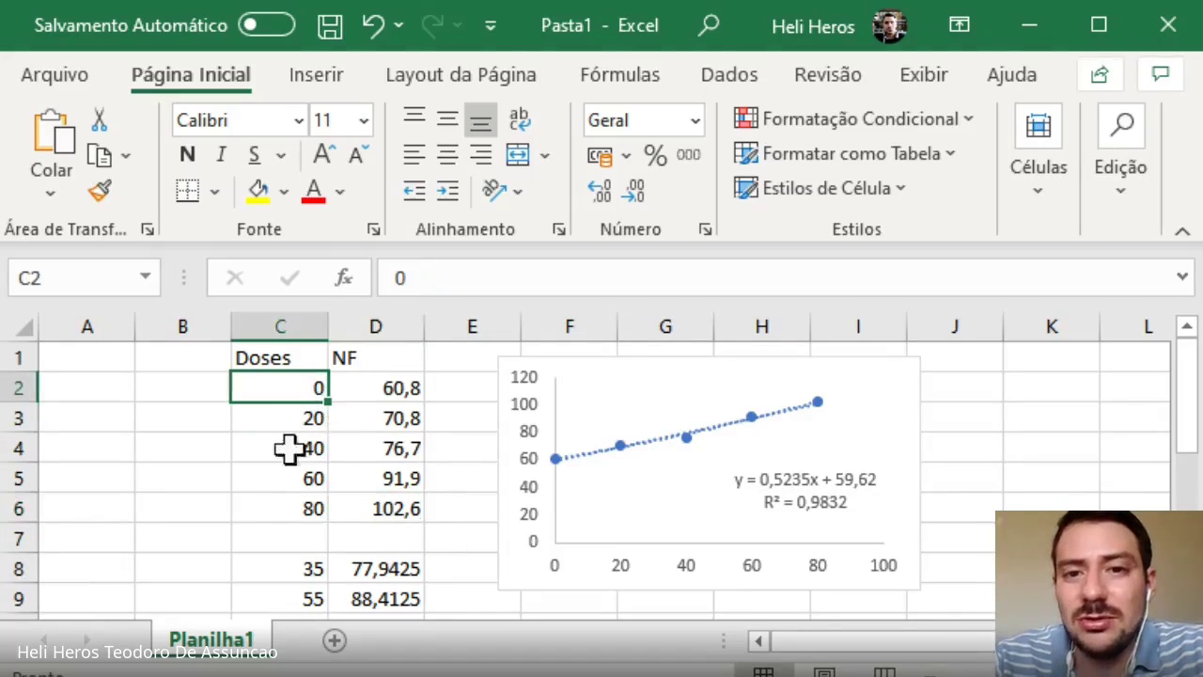
pyautogui.click(399, 386)
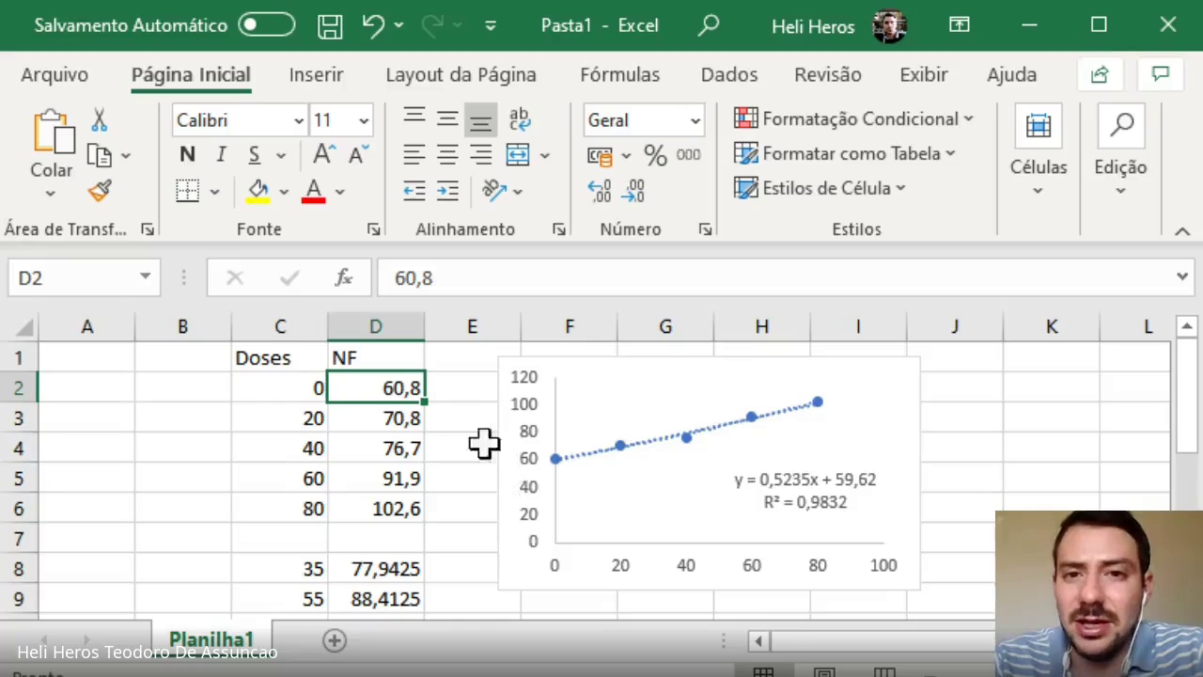
pyautogui.click(404, 420)
pyautogui.click(413, 449)
pyautogui.click(400, 478)
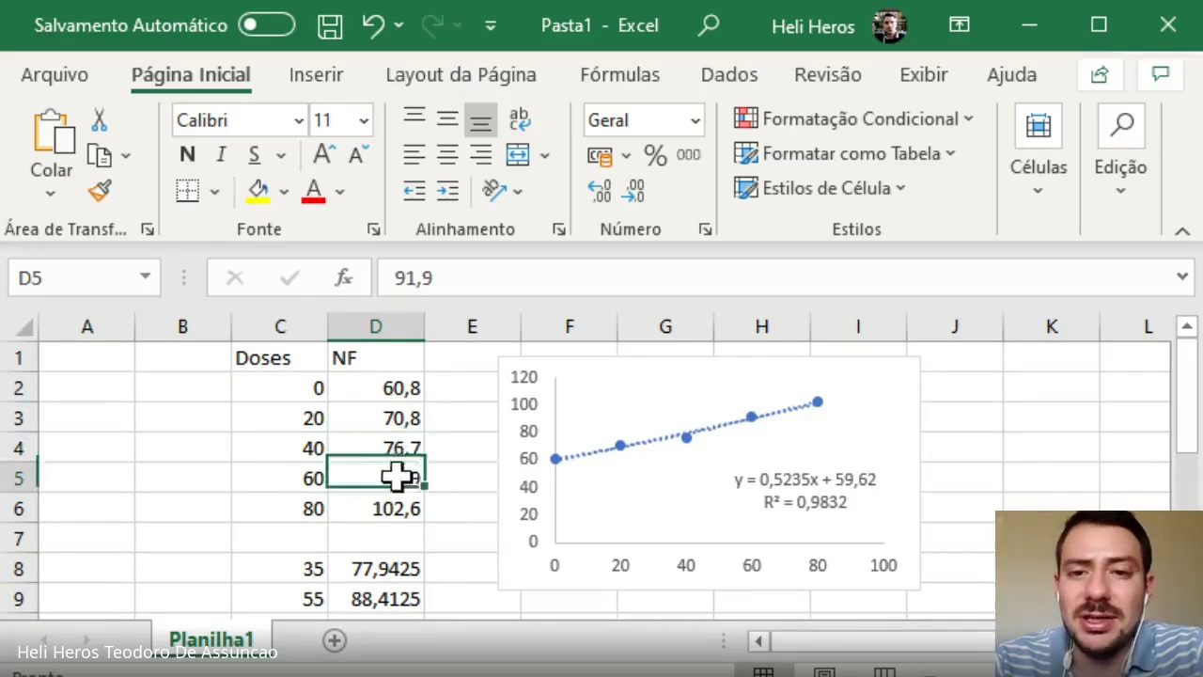
pyautogui.click(404, 509)
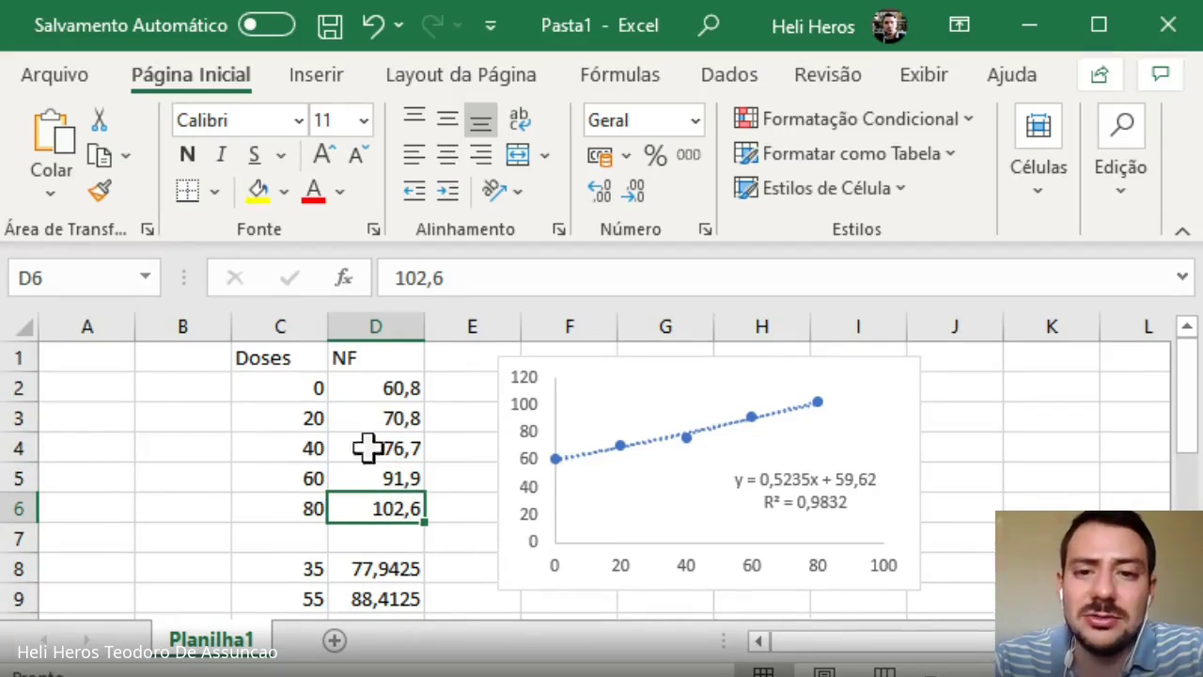
pyautogui.moveTo(301, 389); pyautogui.dragTo(303, 505)
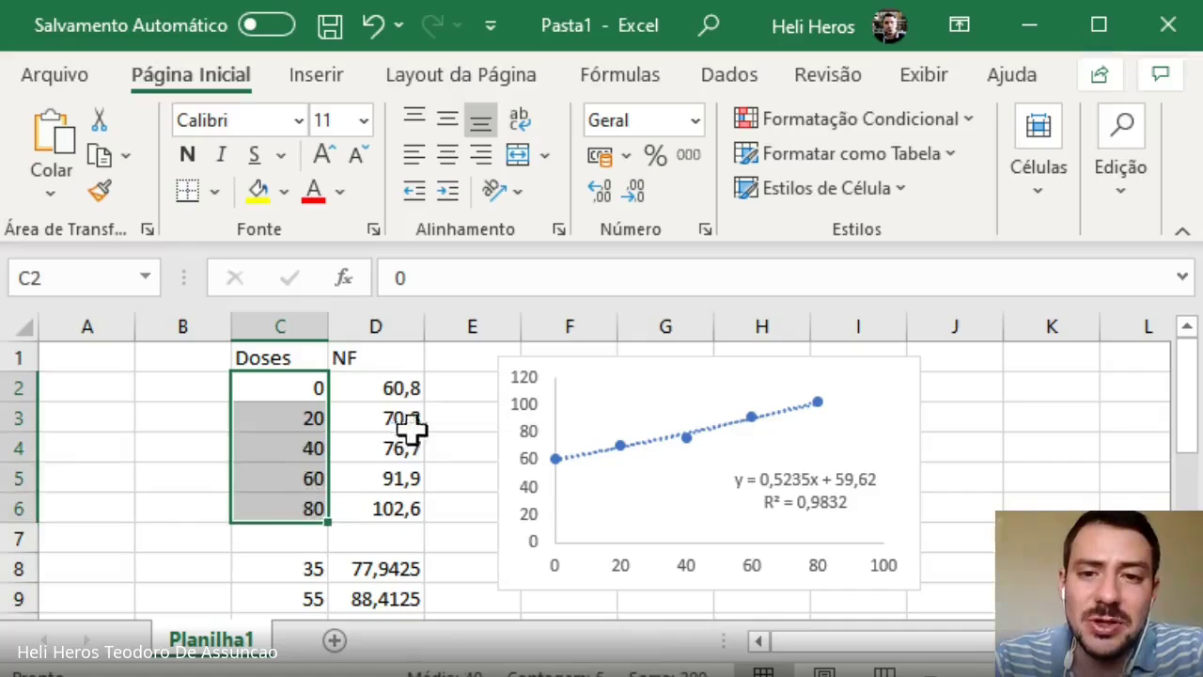
pyautogui.moveTo(414, 389); pyautogui.dragTo(402, 507)
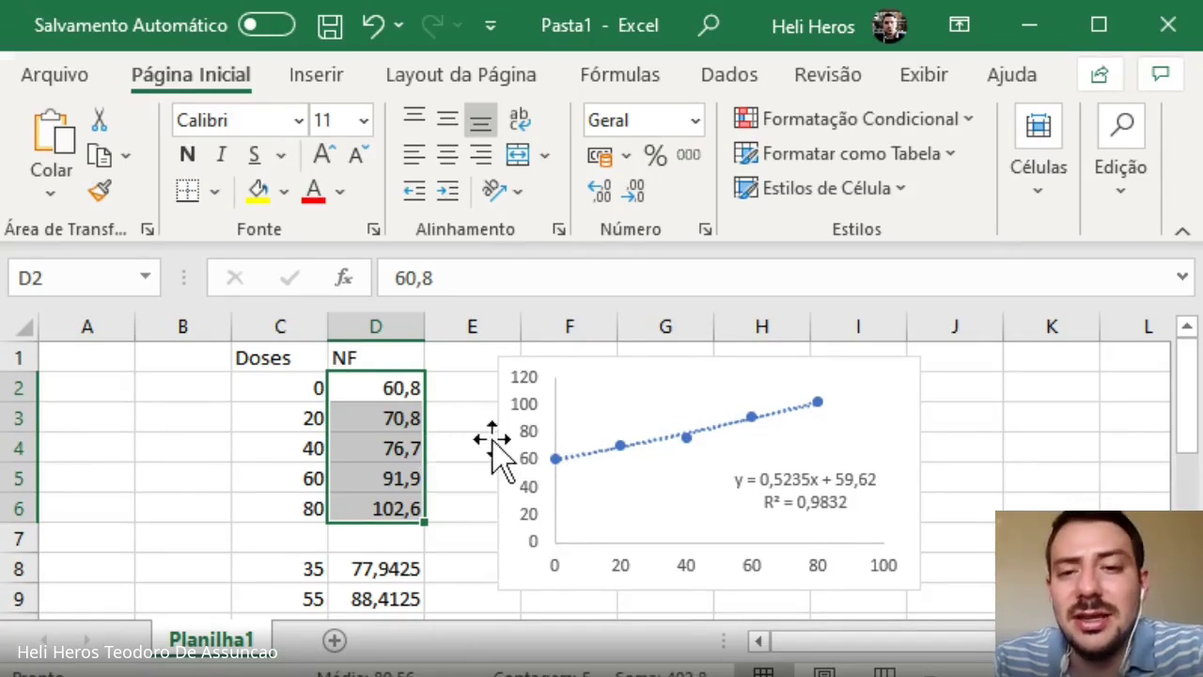
pyautogui.moveTo(309, 385); pyautogui.dragTo(304, 511)
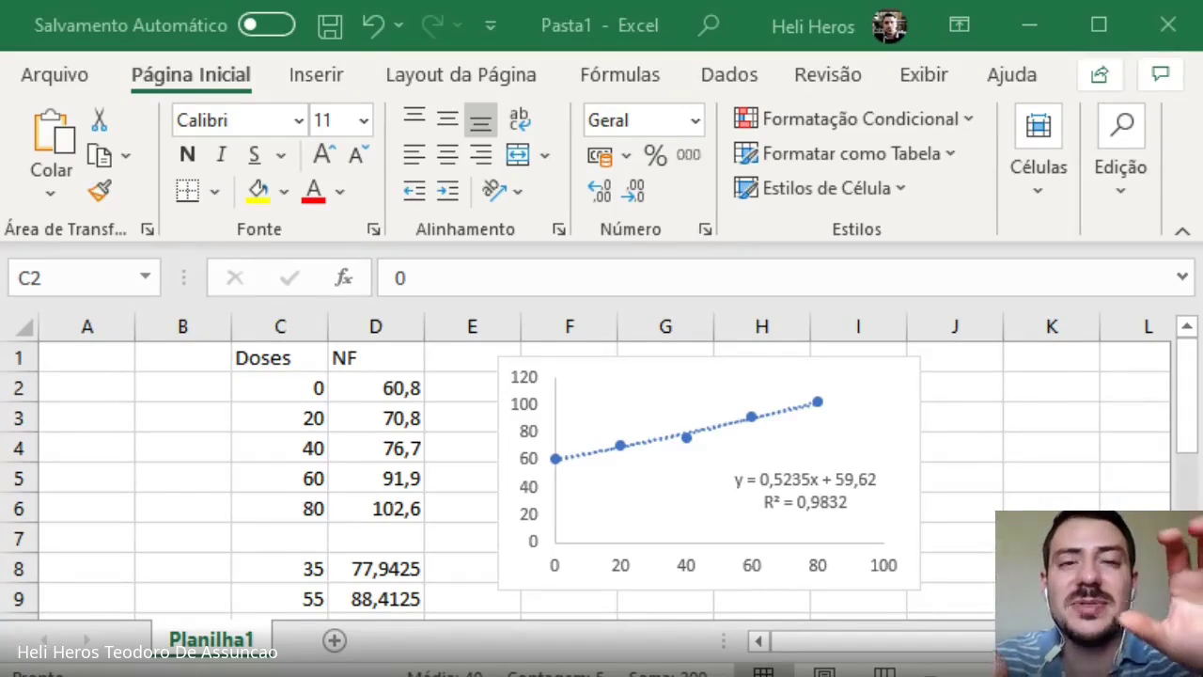
# - Move the scatter chart slightly lower and closer to the data columns, and select its vertical axis
pyautogui.click(646, 372)
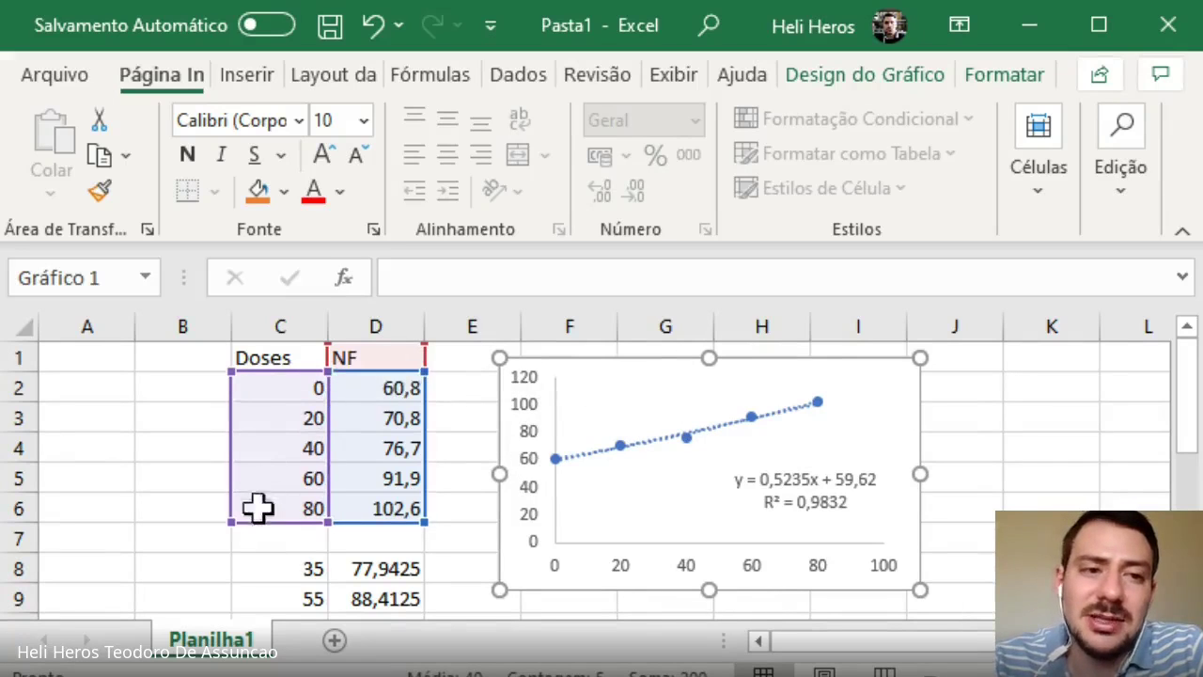
pyautogui.moveTo(639, 348); pyautogui.dragTo(632, 381)
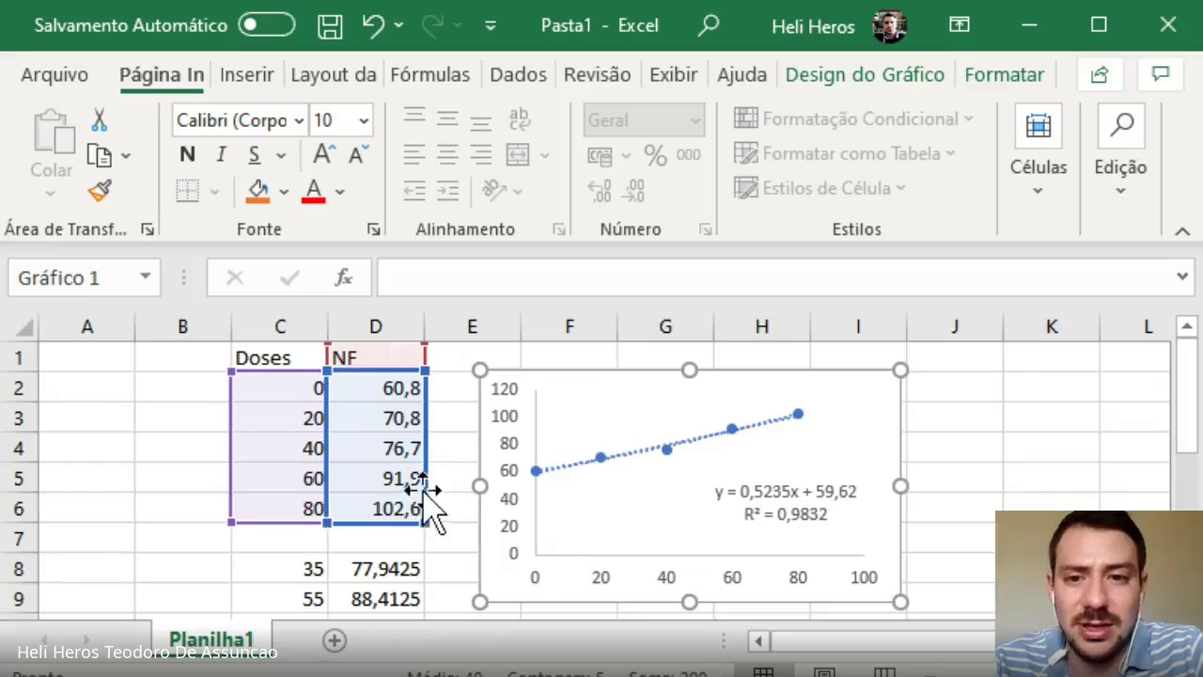
pyautogui.click(515, 485)
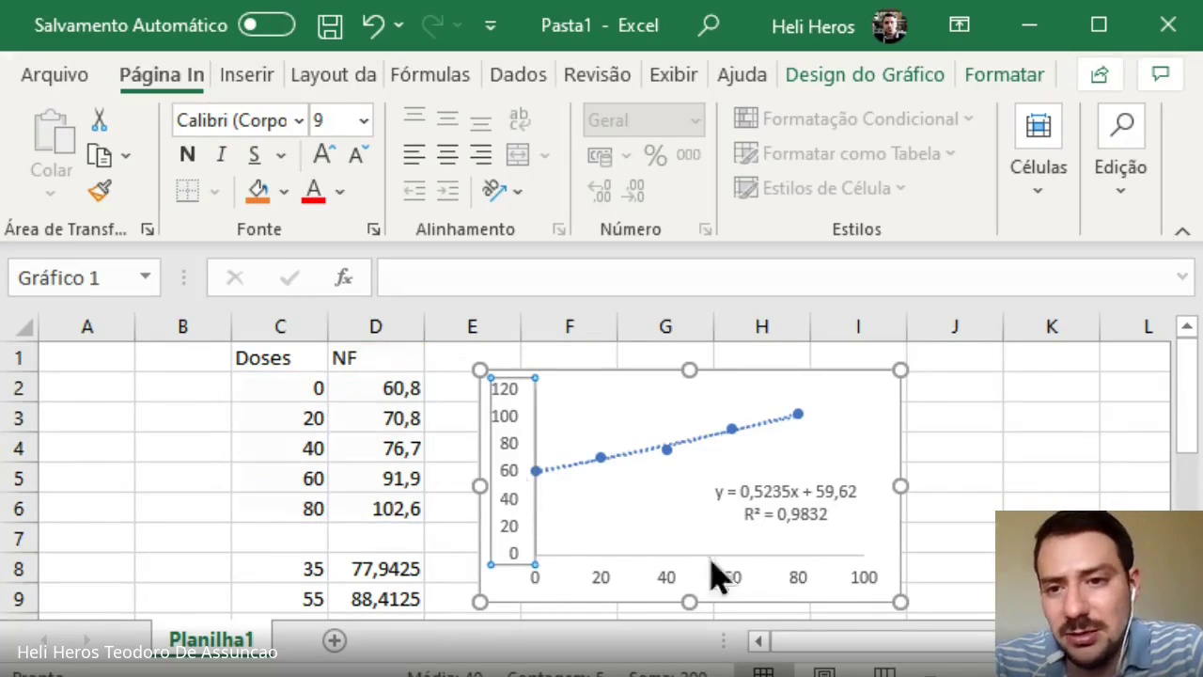